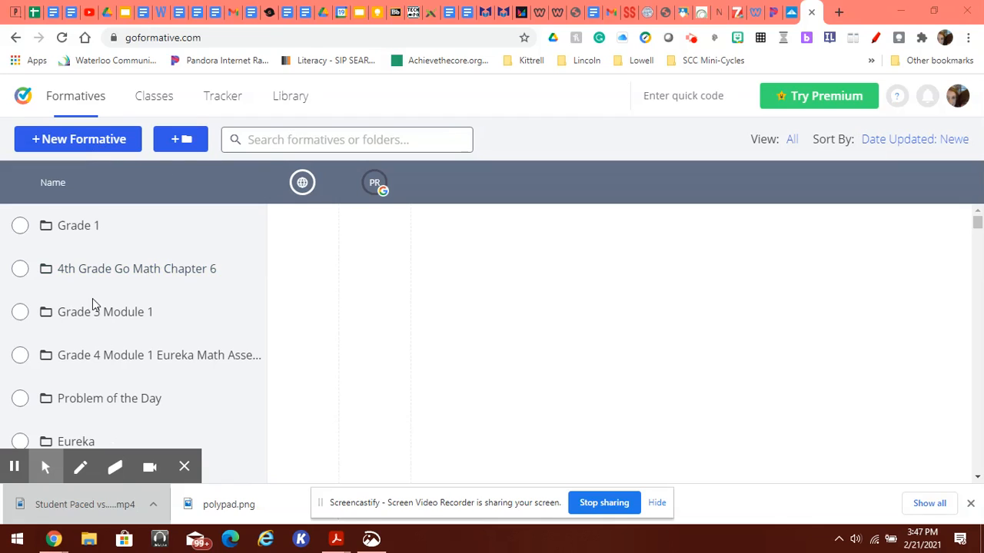
Step: Search the formatives for "fractions" and open the existing formative "Adding and Subtracting Fractions"
click(276, 138)
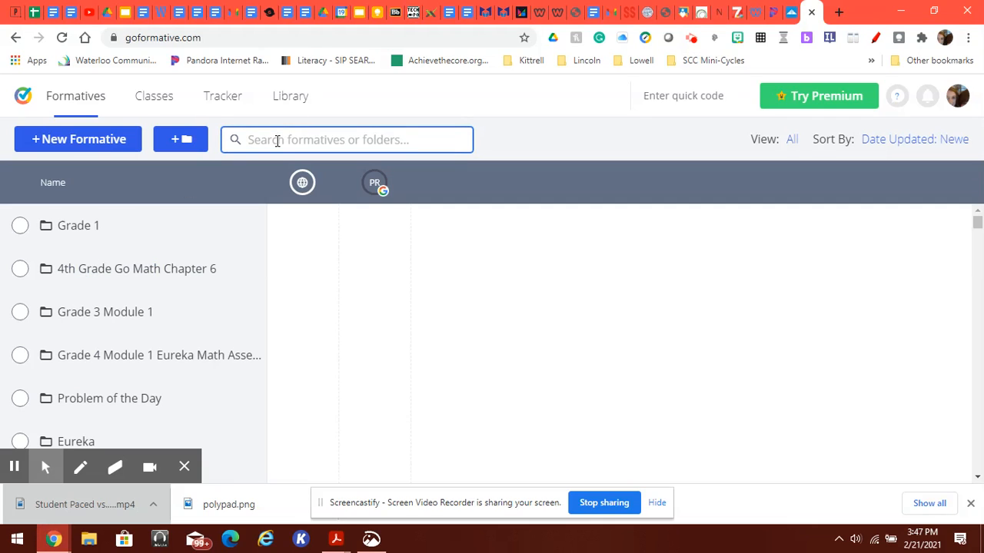
text(fractions)
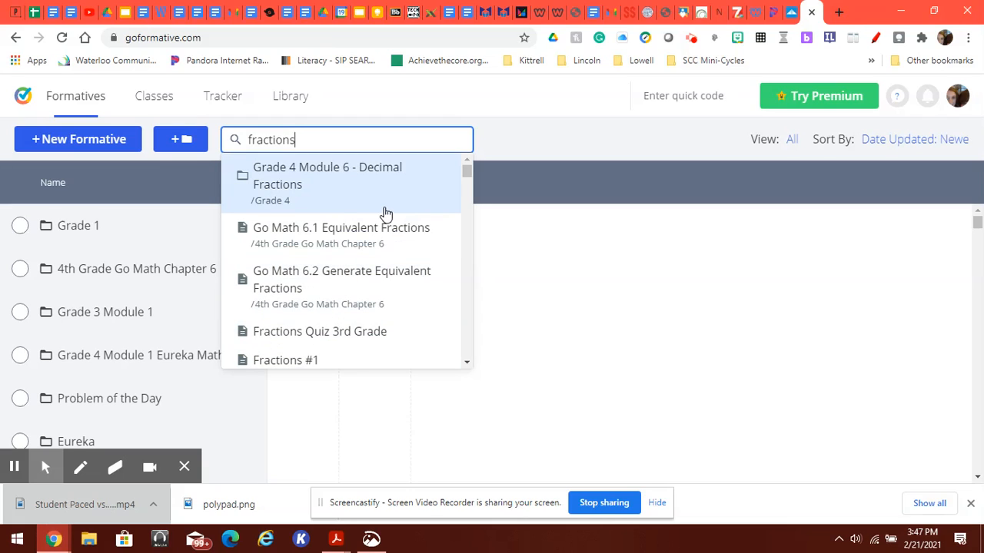
scroll(378, 244, down, 3)
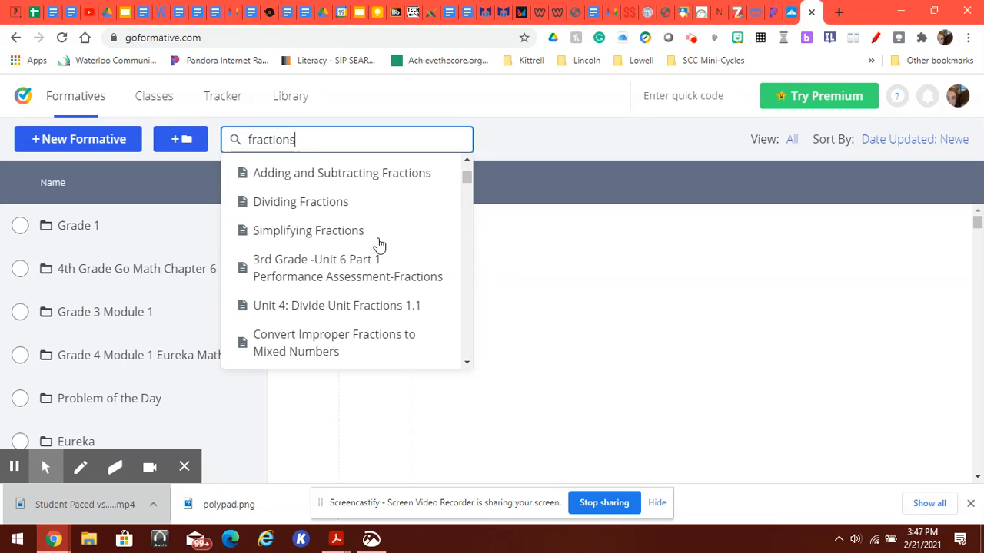
scroll(379, 243, down, 3)
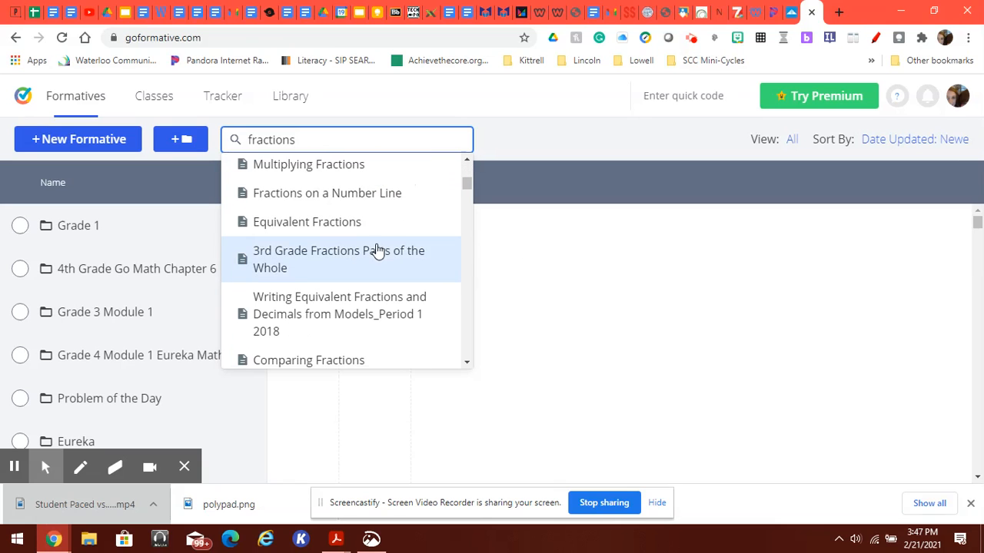
scroll(378, 244, down, 5)
scroll(376, 261, down, 5)
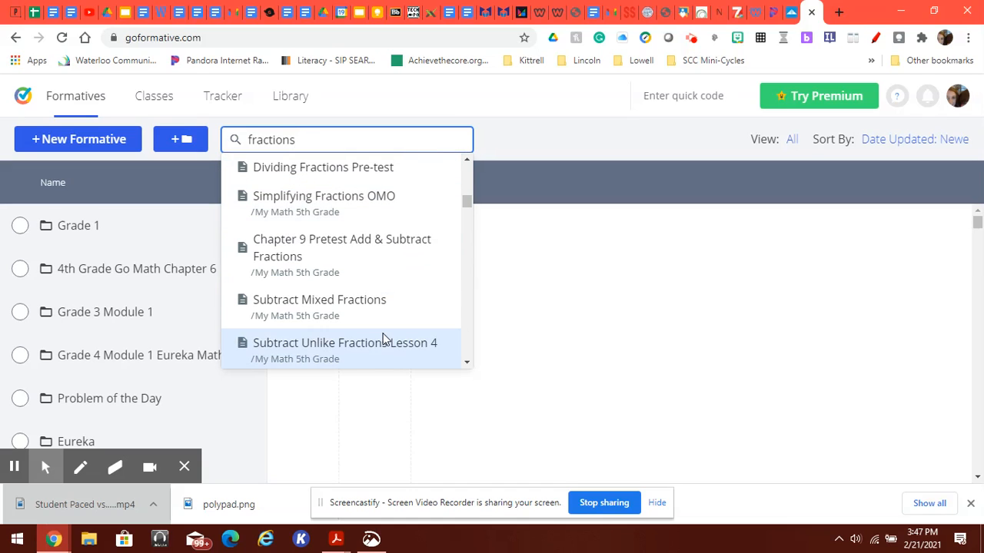
scroll(385, 340, up, 3)
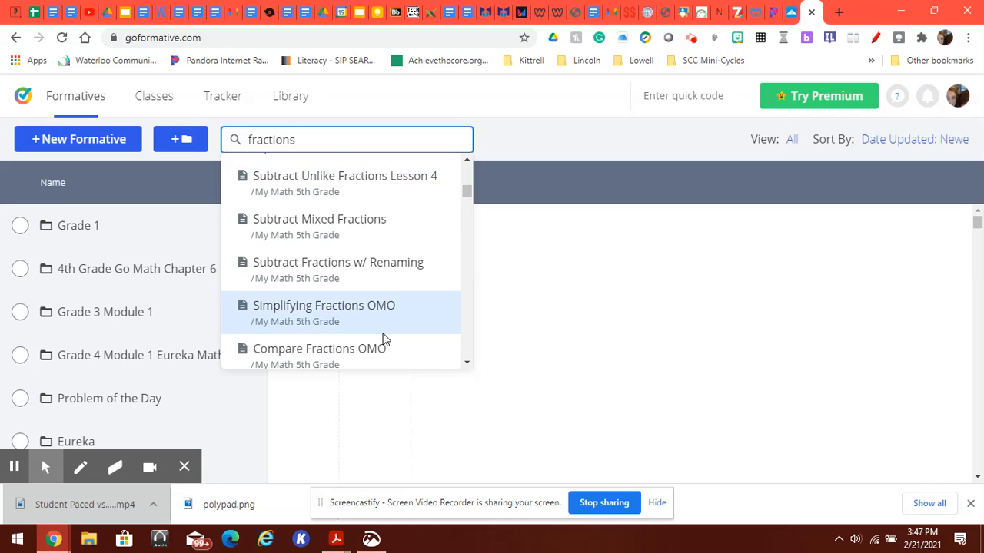
scroll(384, 340, up, 2)
scroll(384, 338, up, 3)
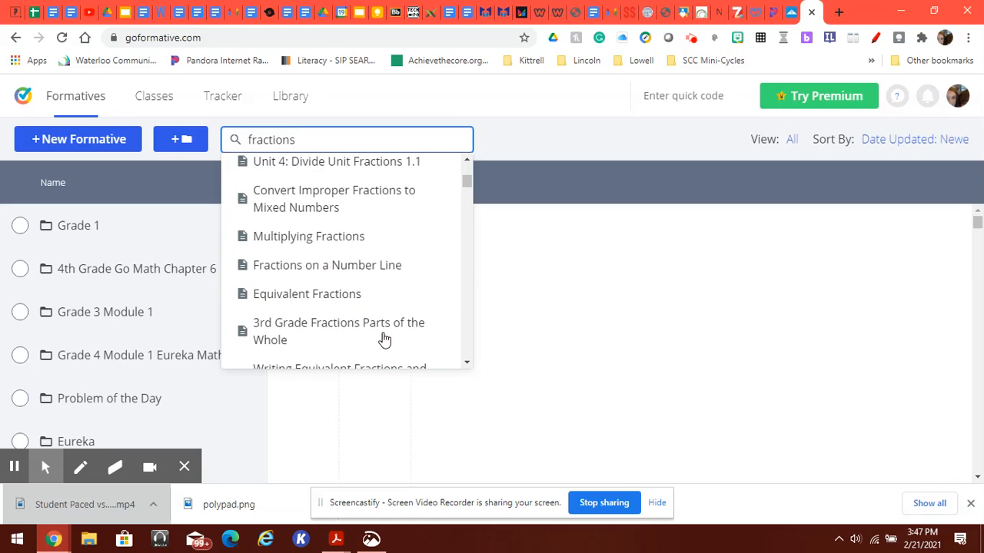
scroll(385, 341, up, 5)
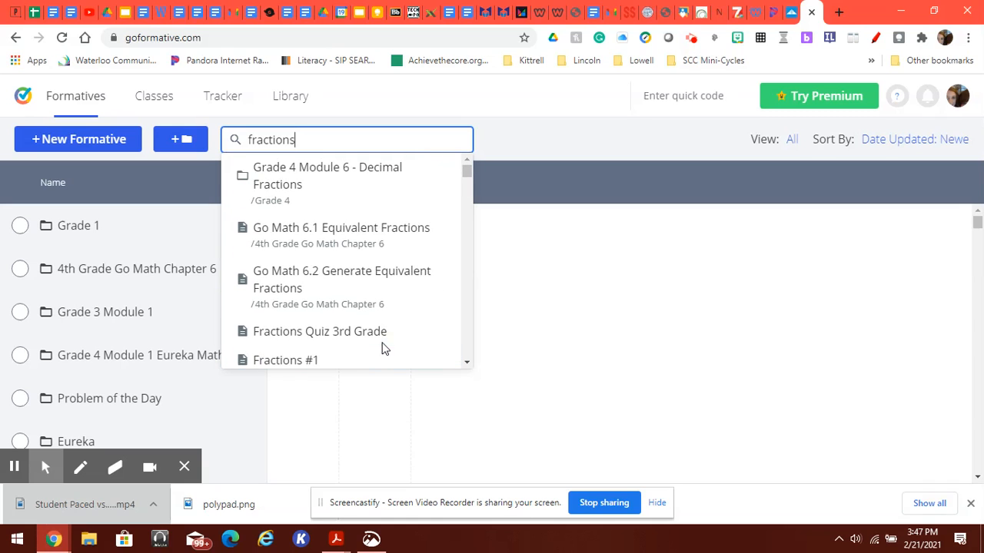
scroll(384, 348, down, 2)
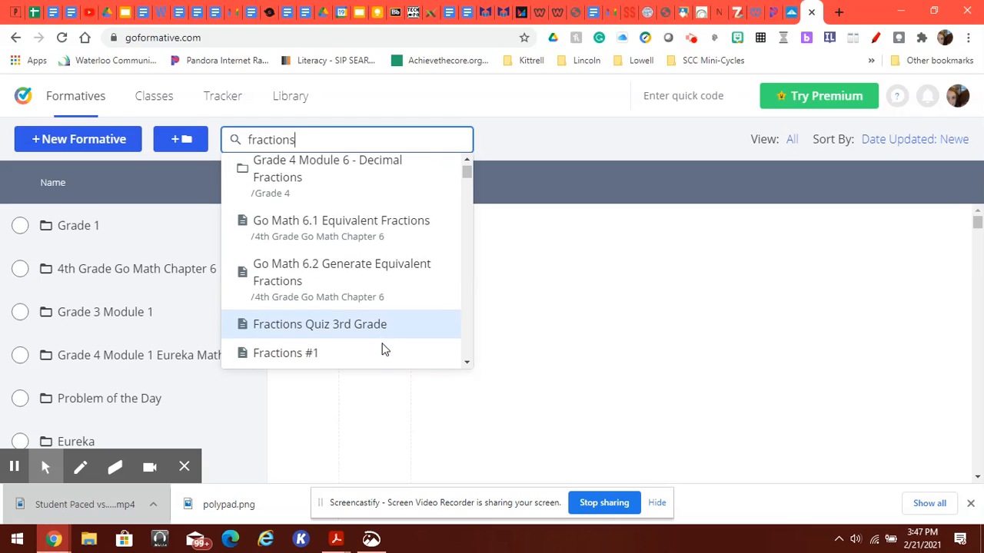
scroll(384, 348, down, 2)
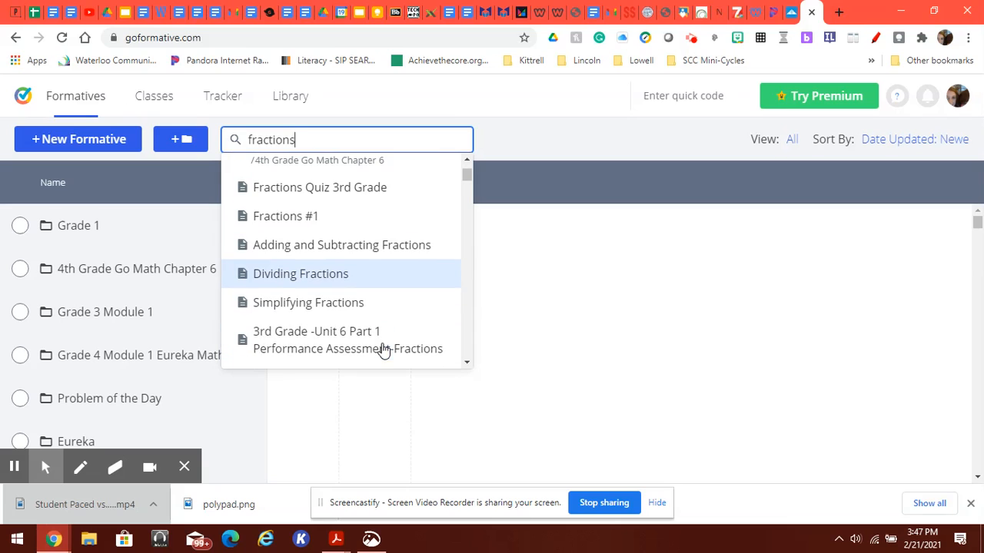
click(374, 254)
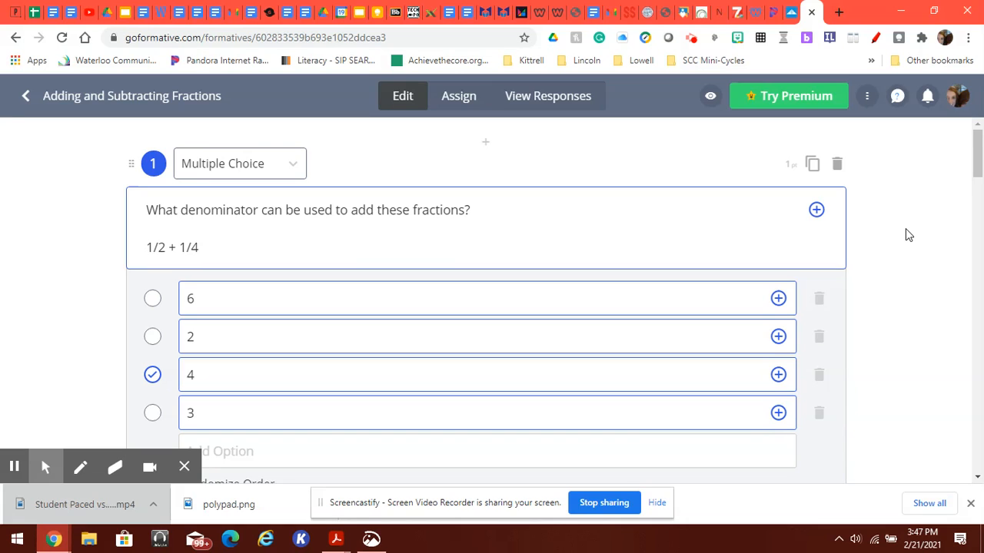
Step: Review all the questions in the Adding and Subtracting Fractions formative, then return to the formatives list
scroll(905, 235, down, 4)
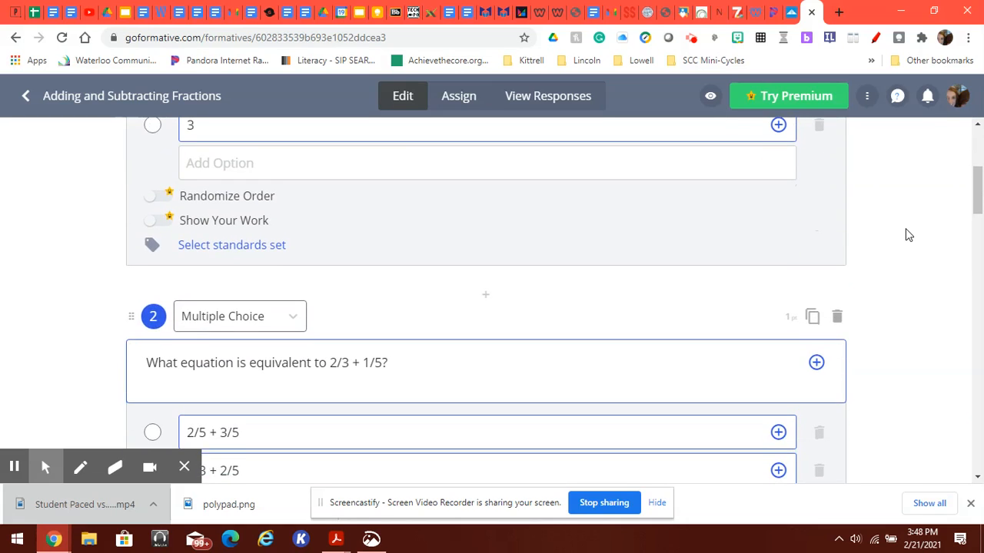
scroll(905, 234, down, 9)
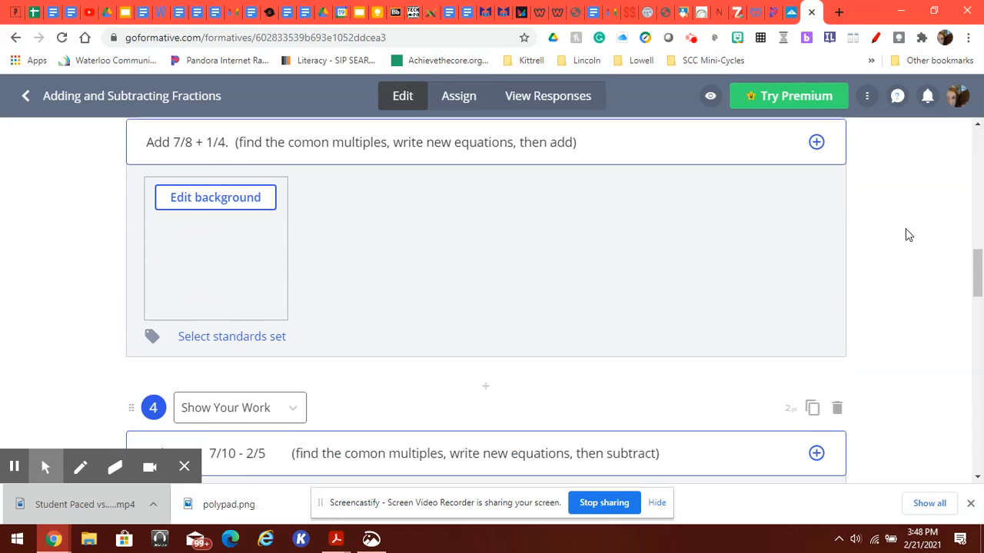
scroll(905, 234, up, 2)
scroll(905, 235, down, 5)
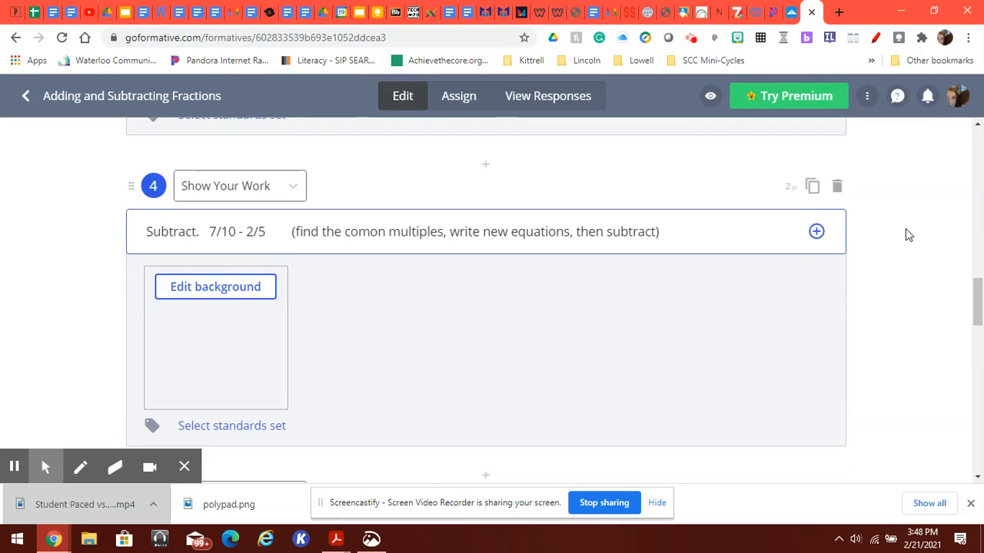
scroll(905, 235, down, 14)
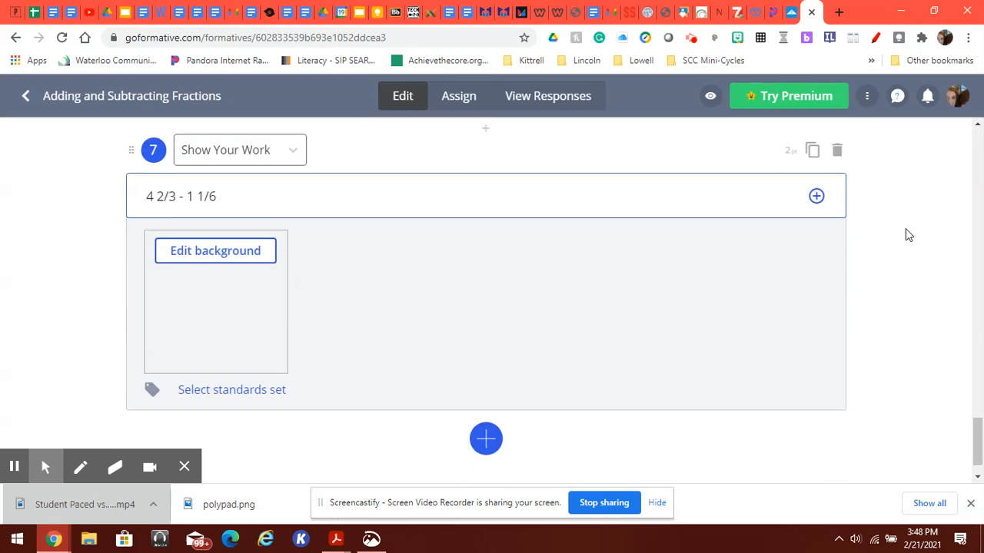
scroll(905, 235, up, 7)
scroll(905, 235, down, 2)
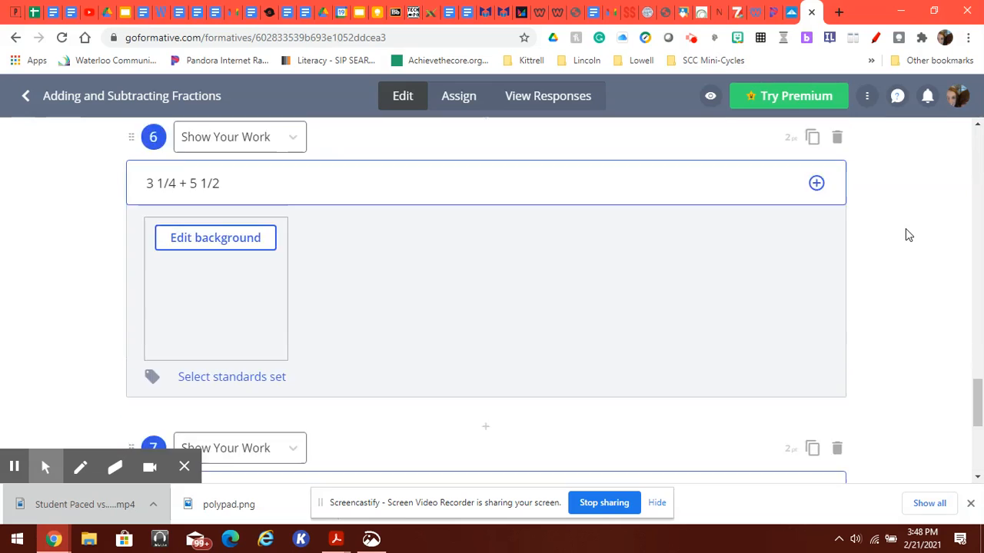
scroll(905, 235, down, 4)
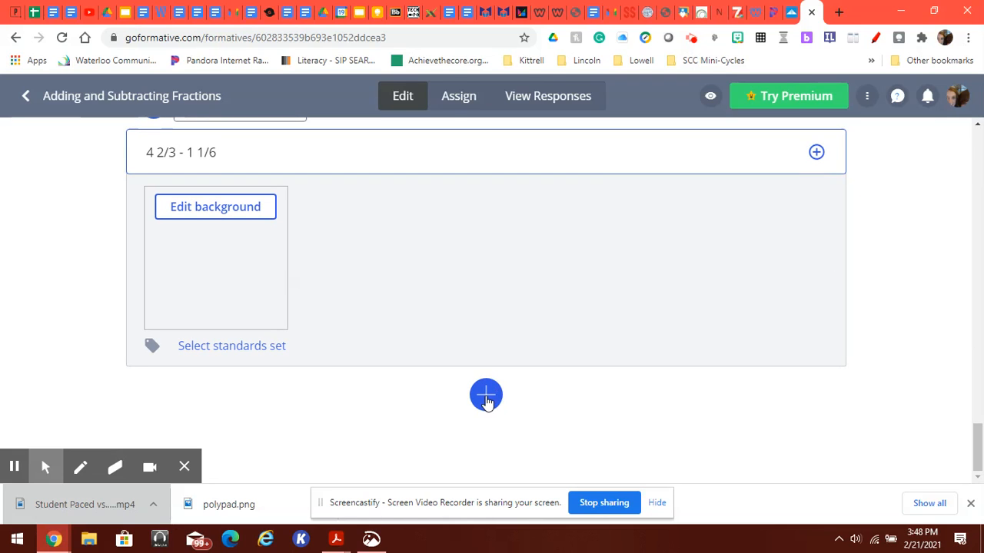
scroll(846, 395, up, 18)
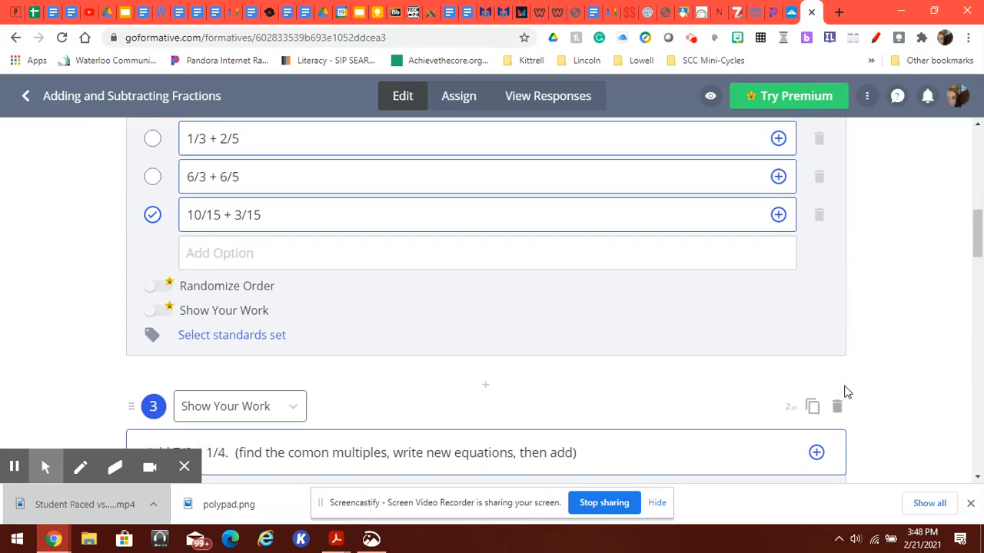
scroll(845, 392, up, 8)
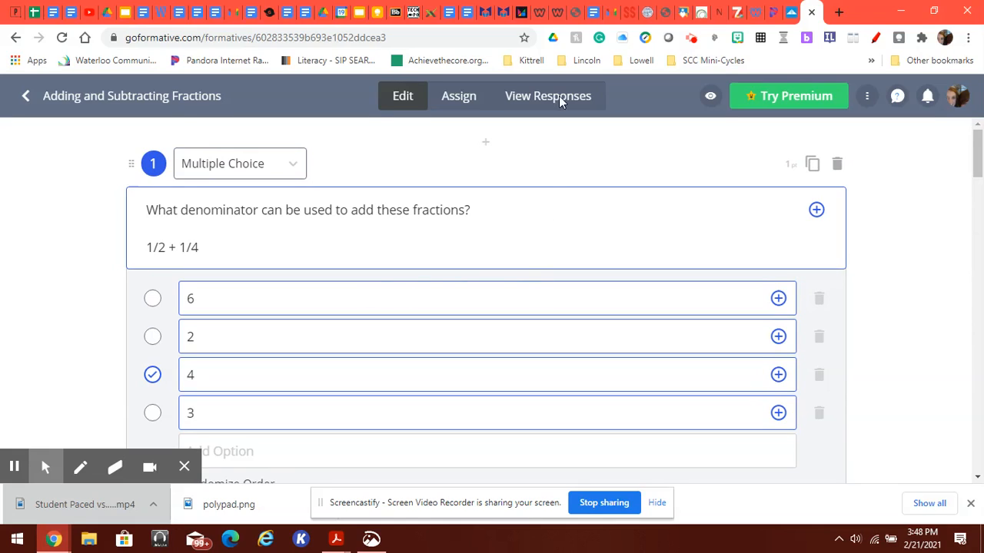
click(25, 95)
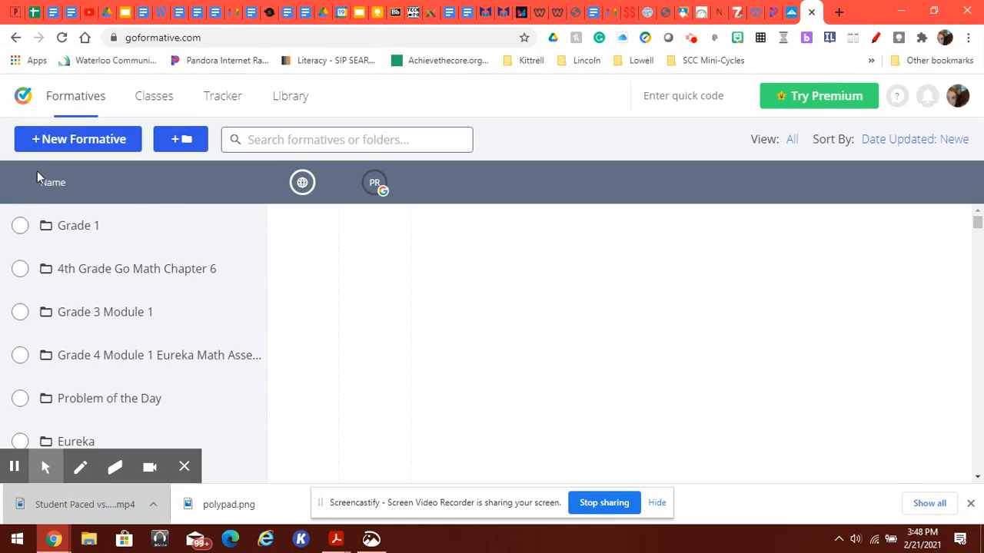
Step: Create a new formative and title it "4th Grade Fraction FA"
click(99, 142)
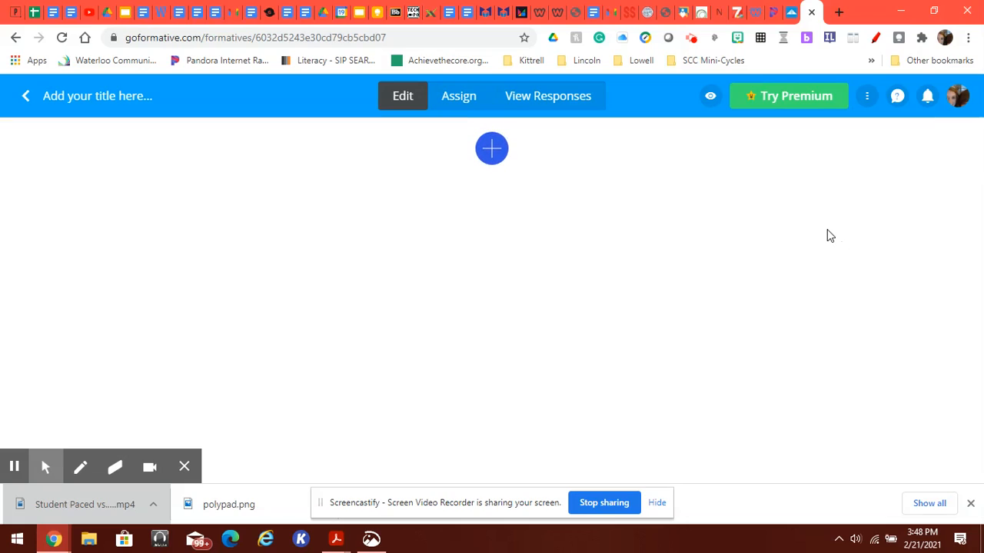
click(78, 93)
text(4th Grade Fraction F)
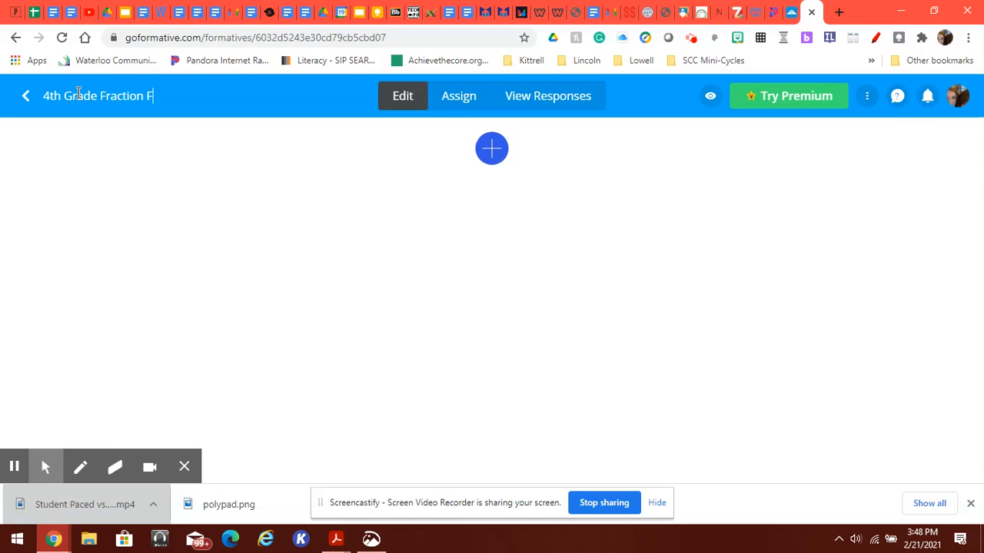
text(A)
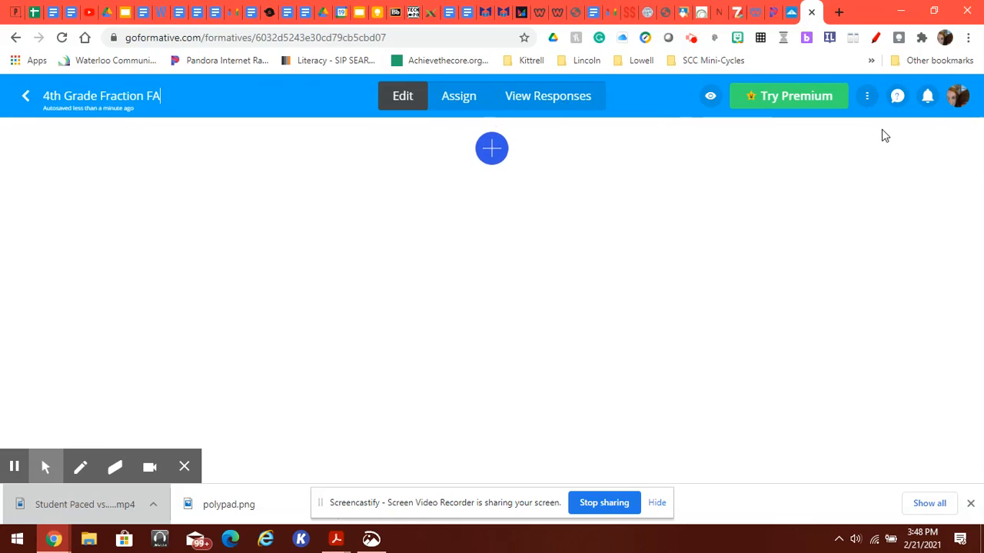
click(867, 95)
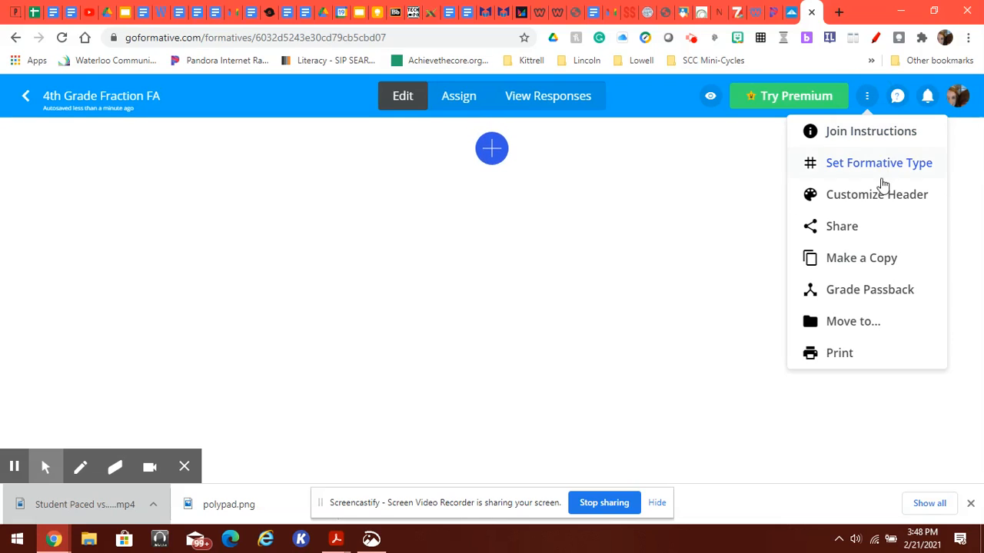
click(753, 205)
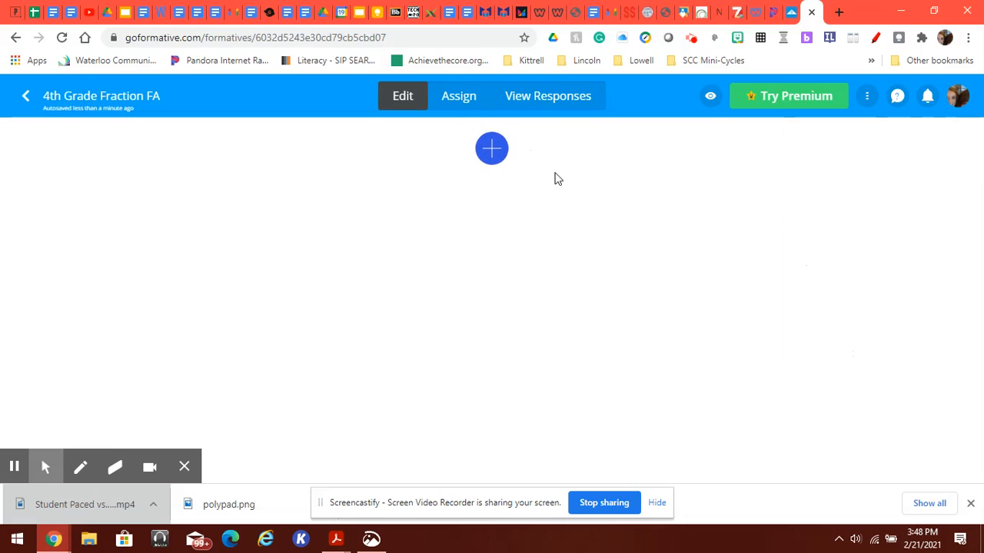
Step: Add a True Or False question as the first item of the formative
click(492, 149)
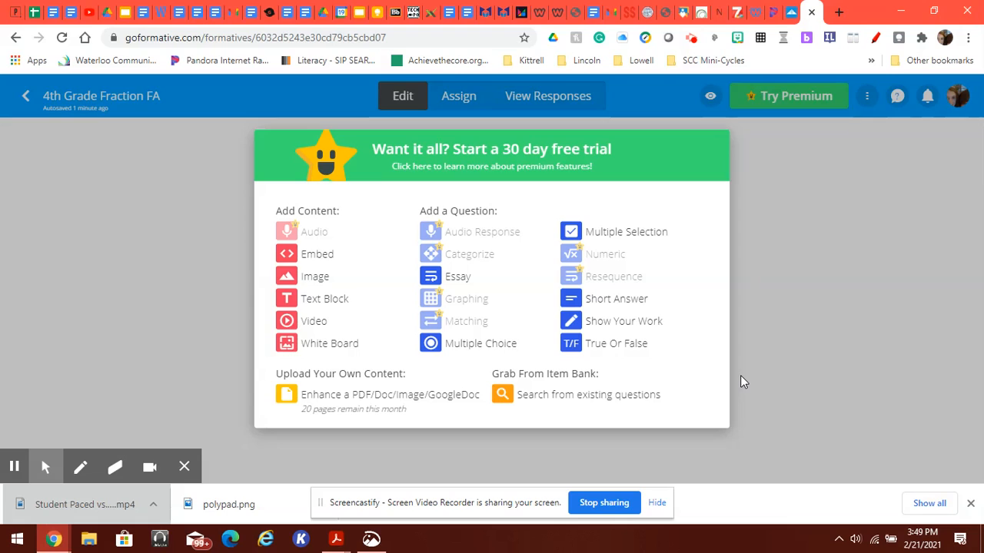
click(571, 345)
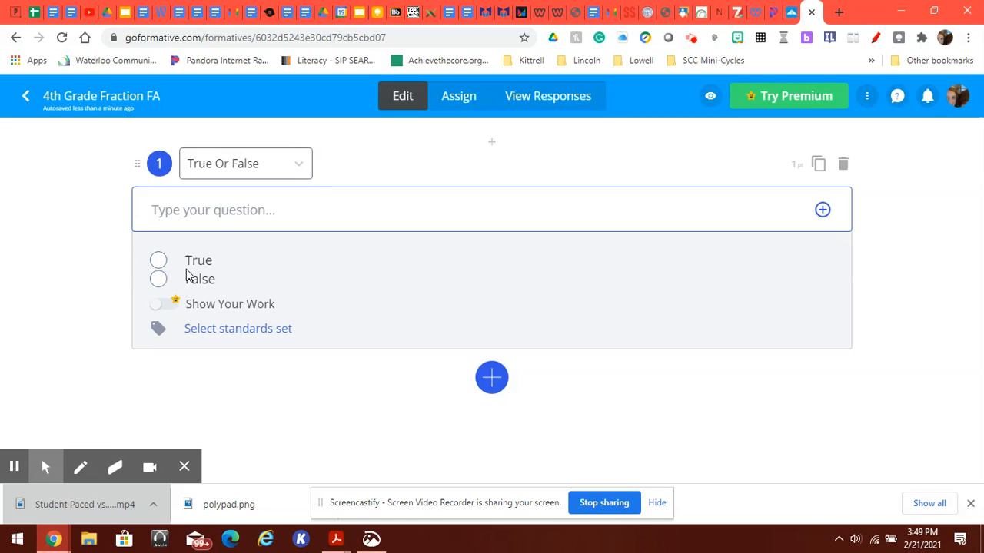
click(300, 167)
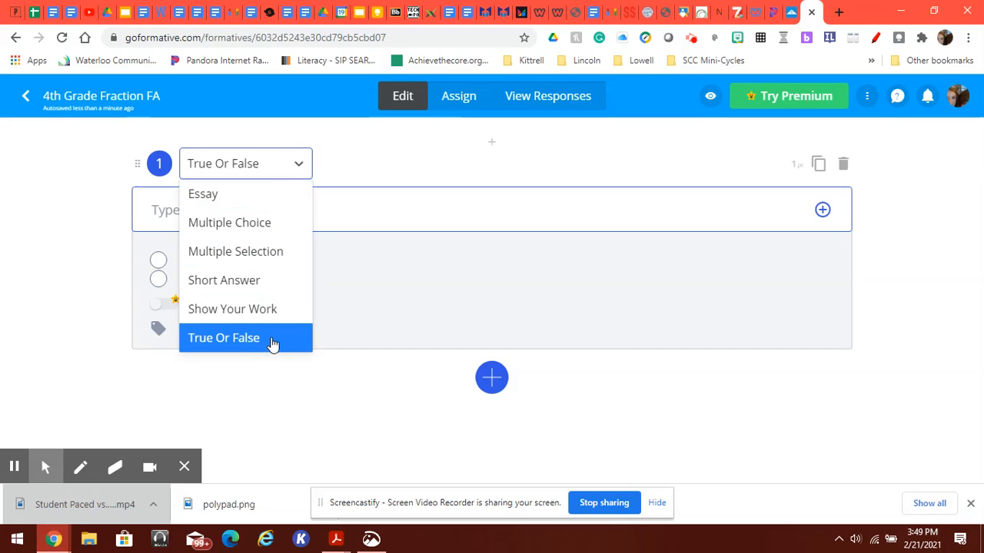
click(298, 167)
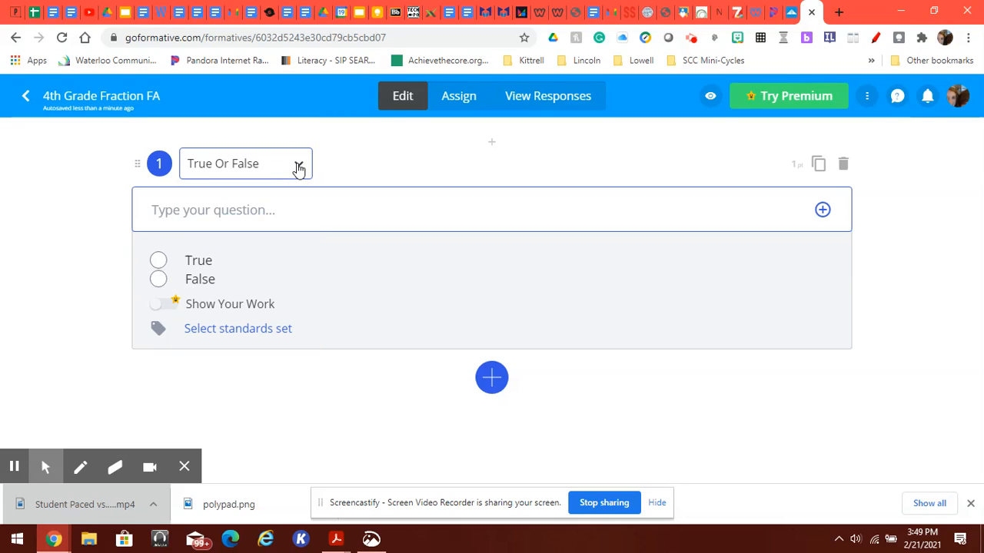
Step: Enter "The word equivalent means the same as or equal to." as question 1 and mark True as the correct answer
click(234, 213)
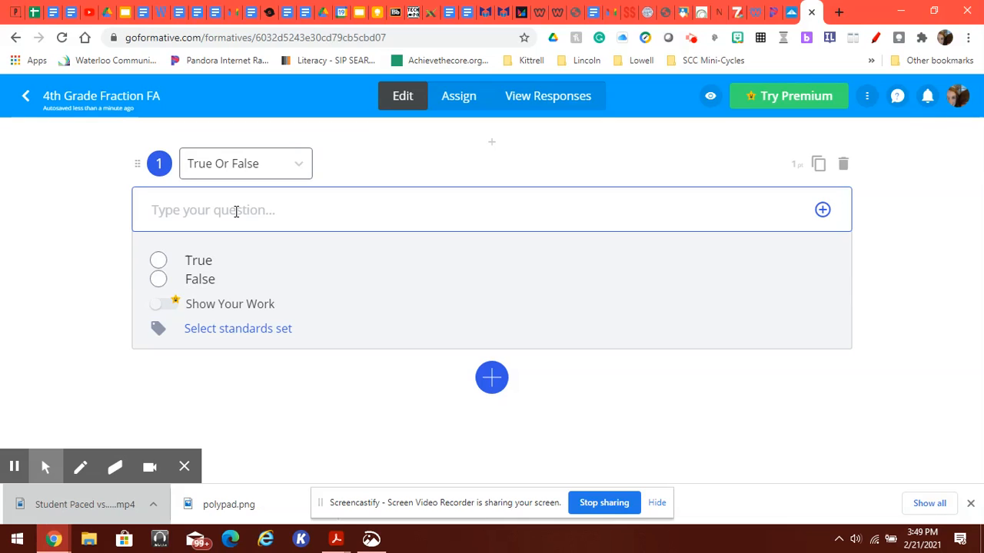
text(The word equiv)
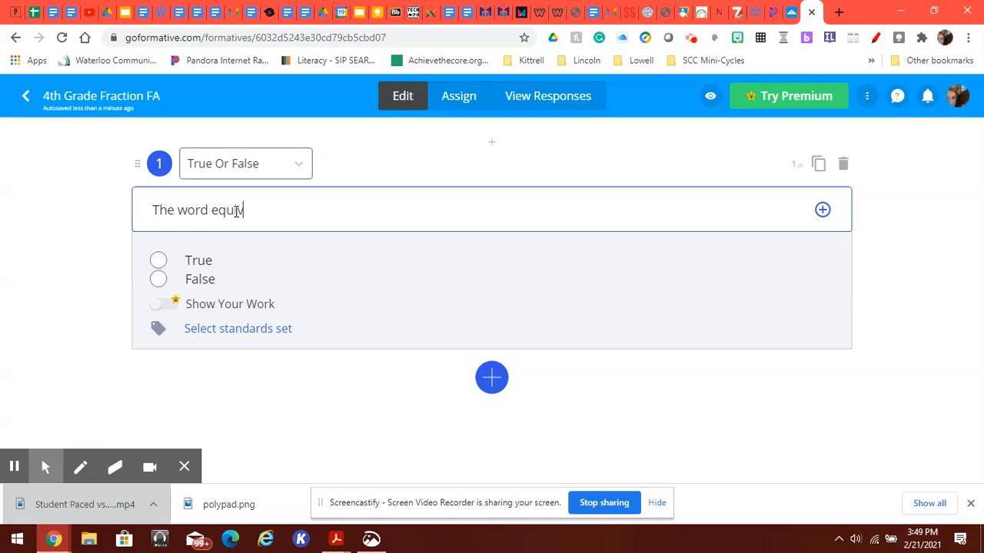
text(alent)
text(mean)
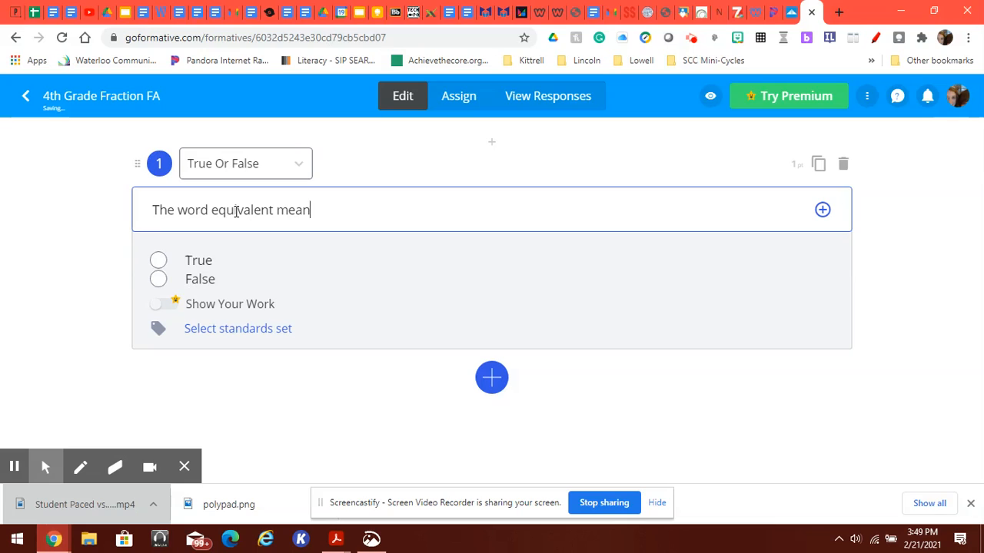
text(s teh)
text( same as or)
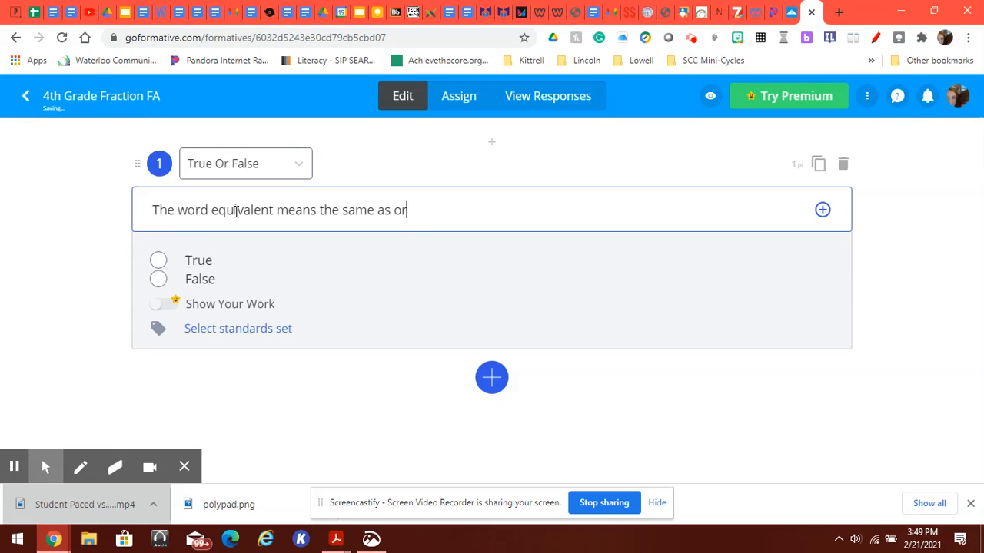
text( equal to.)
click(158, 260)
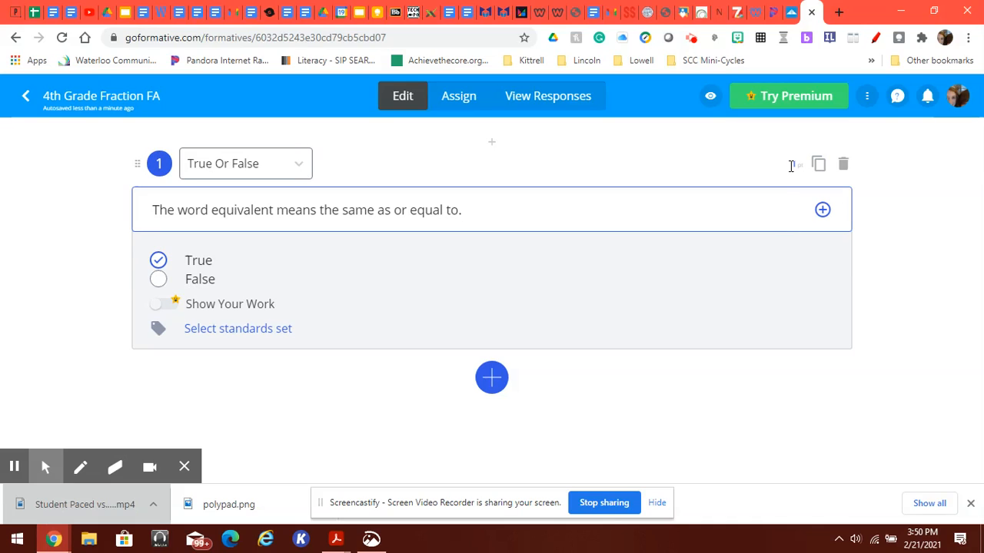
Step: Browse the Common Core State Standards for Grade 4 Mathematics from question 1, including the fraction standards, and leave without selecting any
click(256, 328)
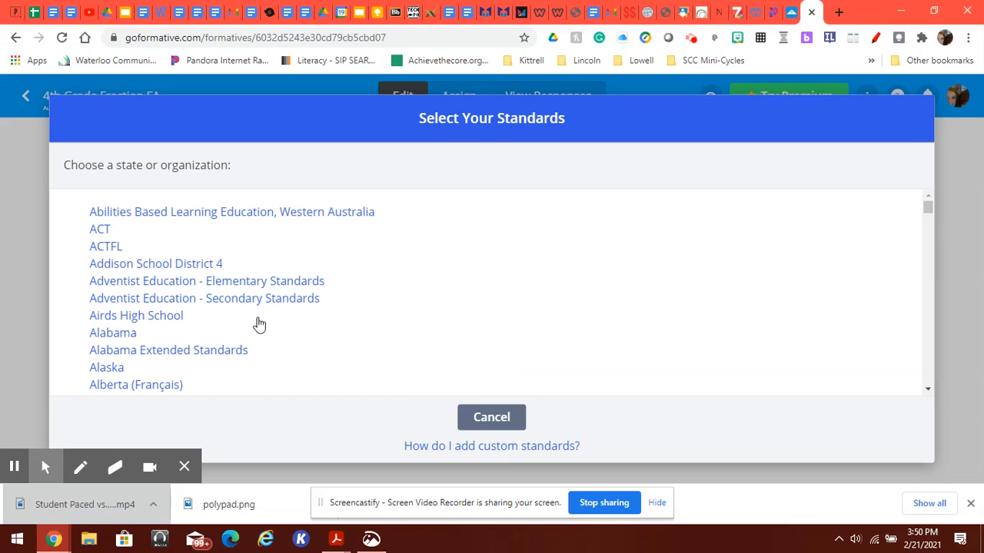
scroll(289, 308, down, 20)
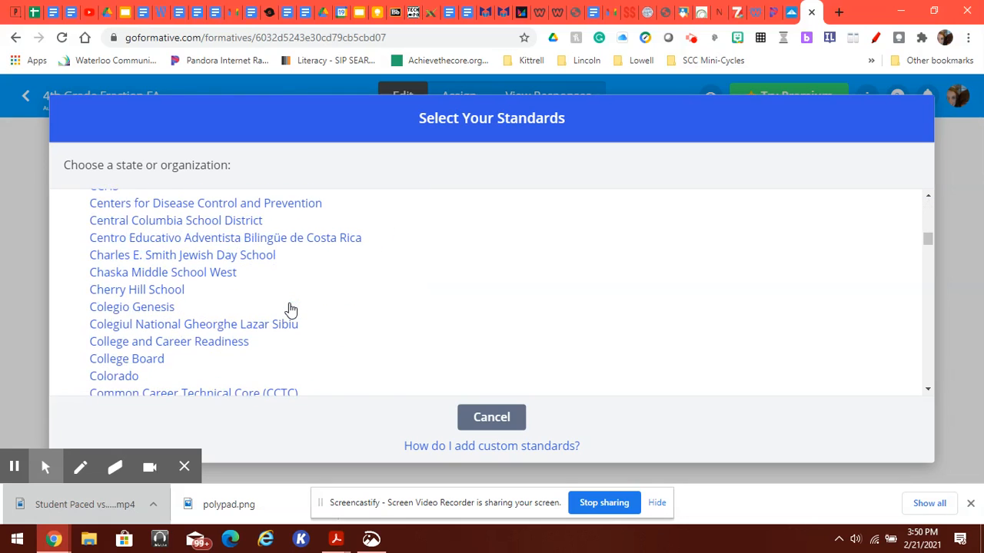
scroll(289, 309, down, 2)
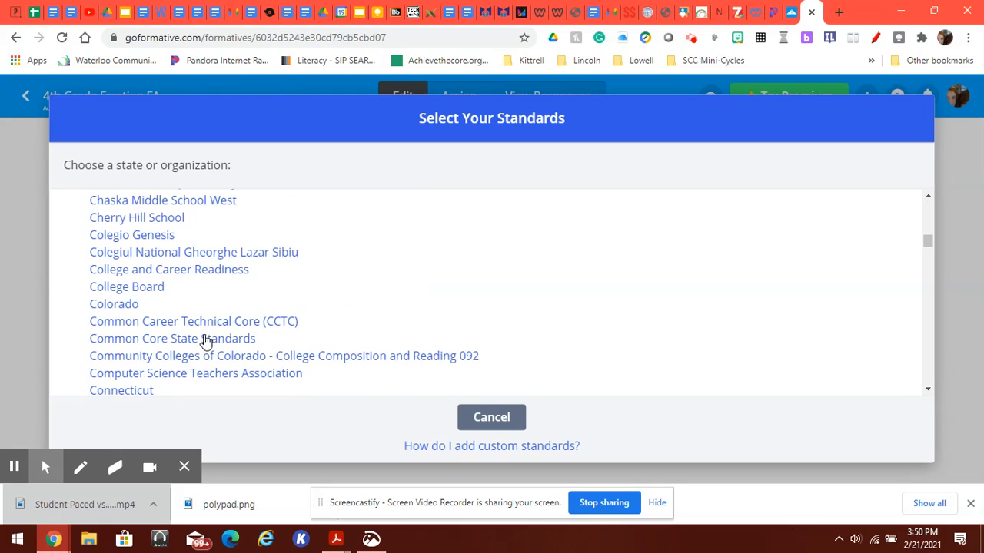
click(204, 340)
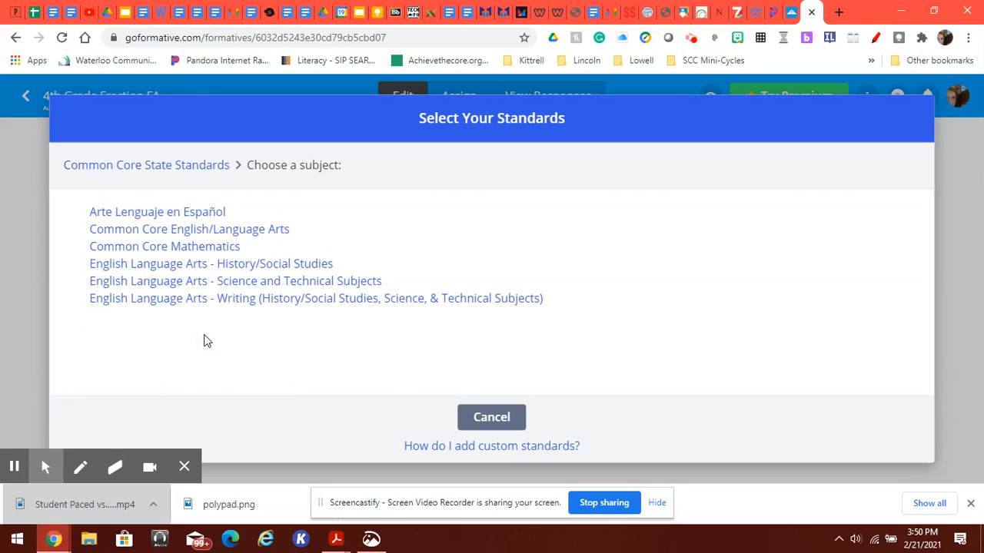
click(185, 247)
click(116, 263)
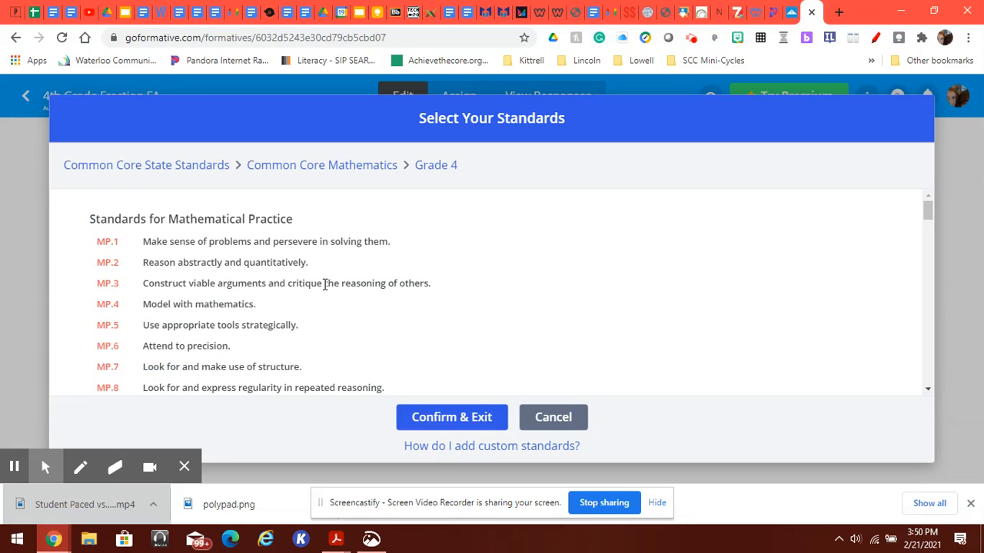
scroll(325, 289, down, 5)
scroll(328, 263, up, 4)
scroll(328, 269, down, 15)
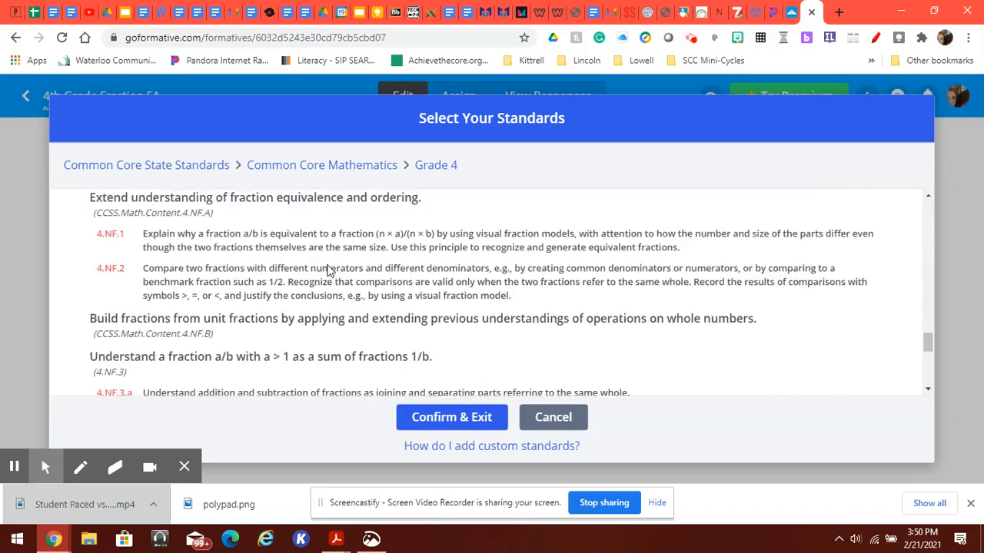
scroll(329, 269, down, 5)
scroll(327, 281, up, 20)
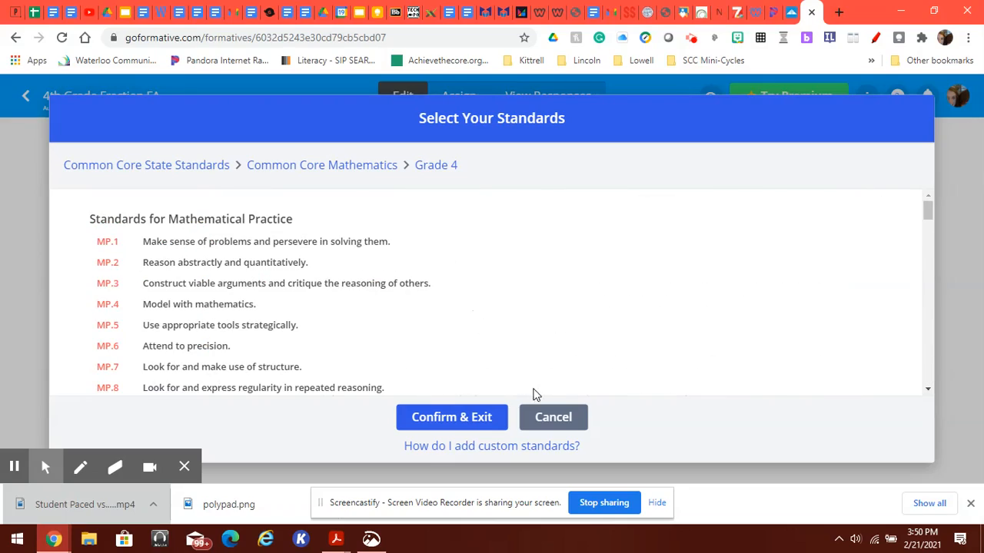
click(554, 420)
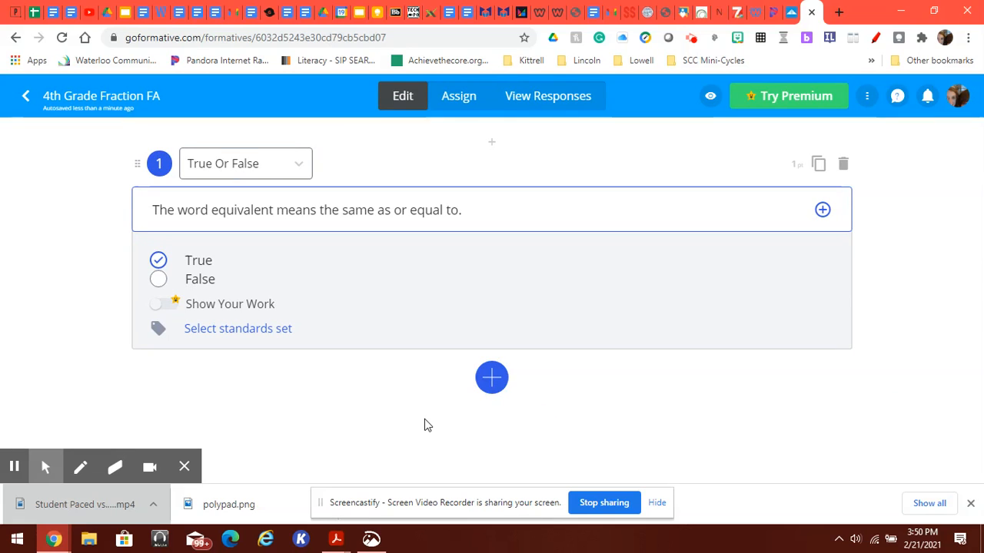
Step: Add a Show Your Work question as item 2 and enter "2/4 + 1/4 =" as its question text
click(493, 376)
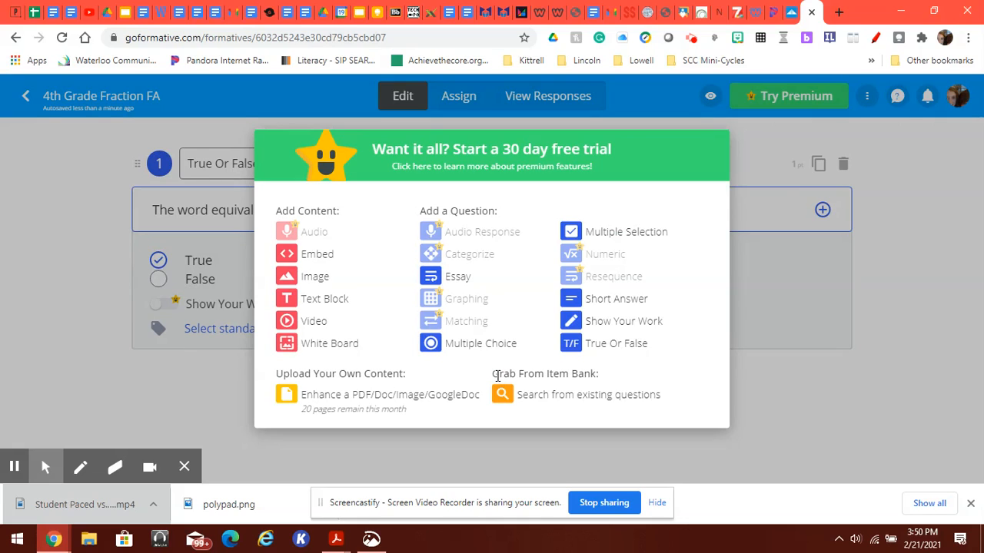
click(591, 322)
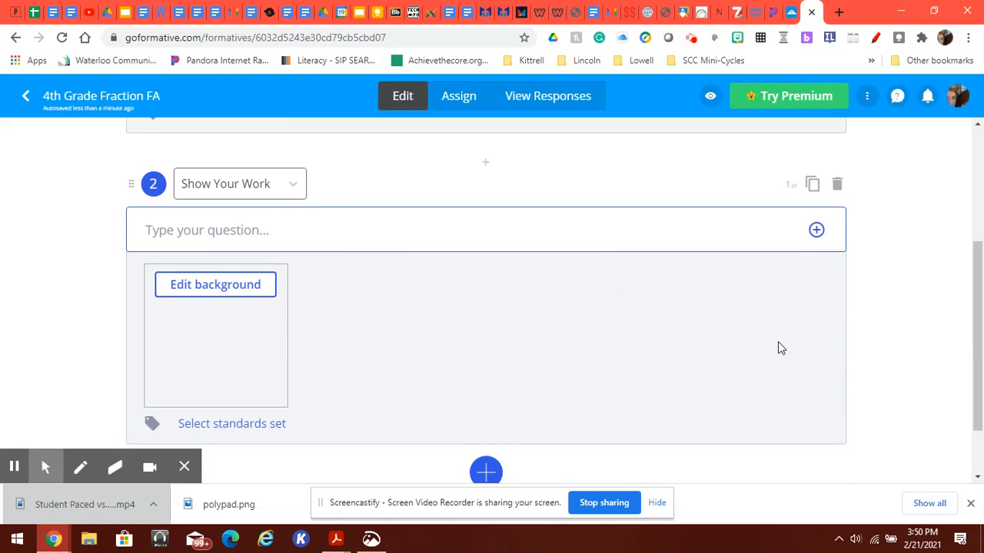
click(221, 230)
text(2/4 + 1/4 =)
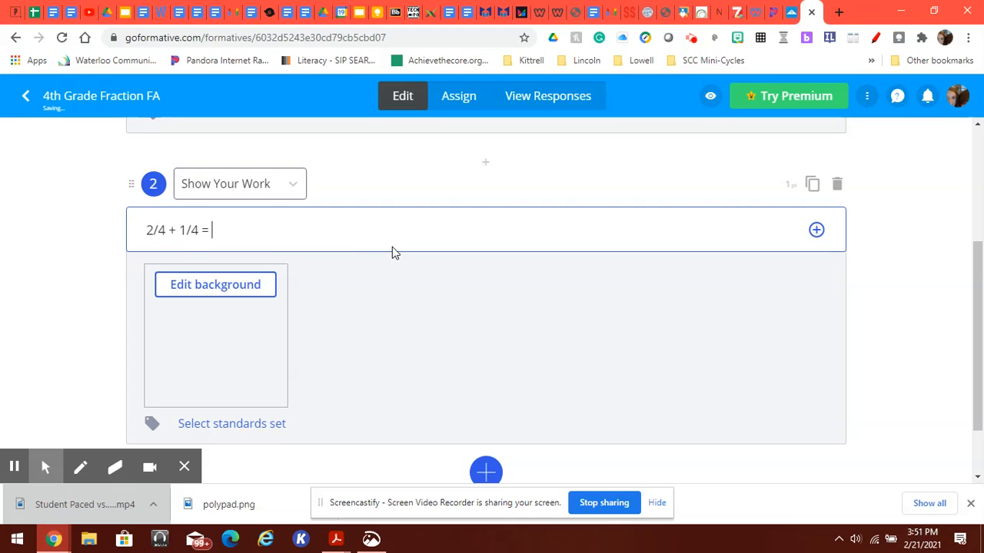
Step: Insert a math expression into question 2 and clear its sample equation
click(817, 232)
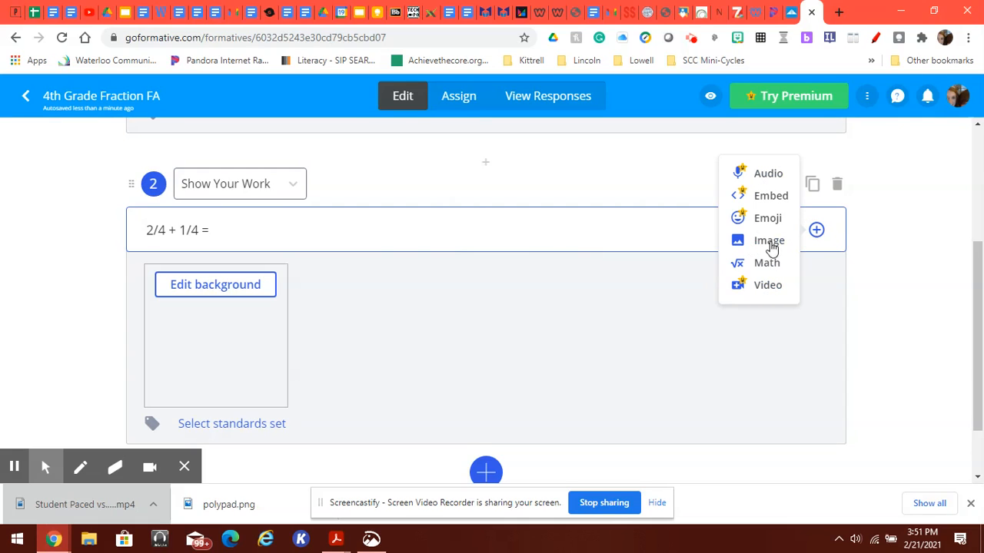
click(766, 262)
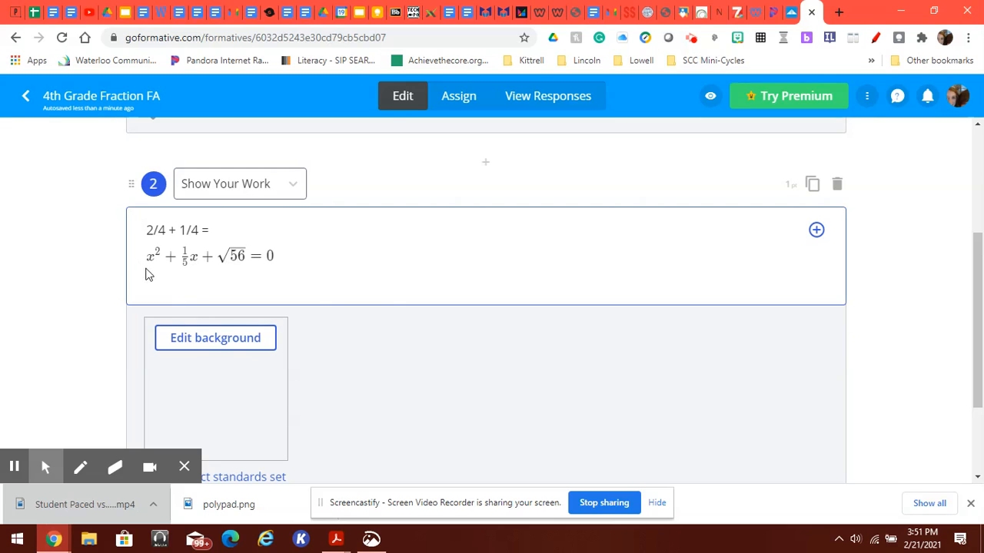
click(232, 261)
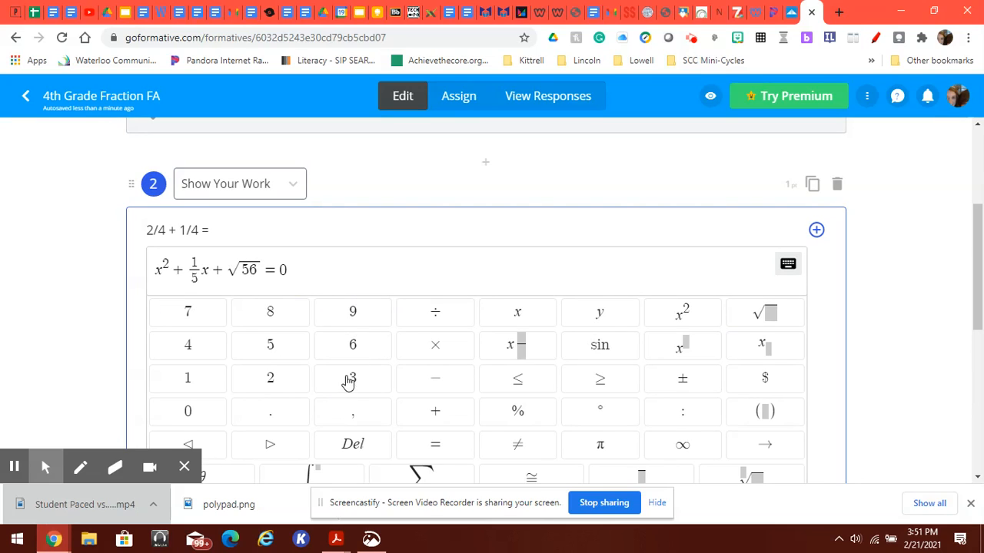
drag(295, 269, 202, 271)
key(BackSpace)
key(BackSpace)
key(BackSpace)
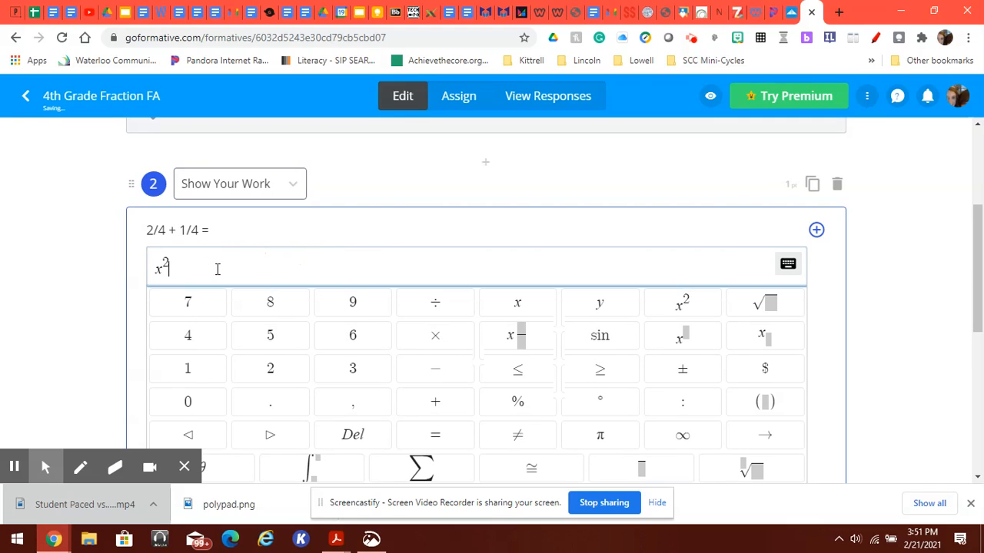
key(BackSpace)
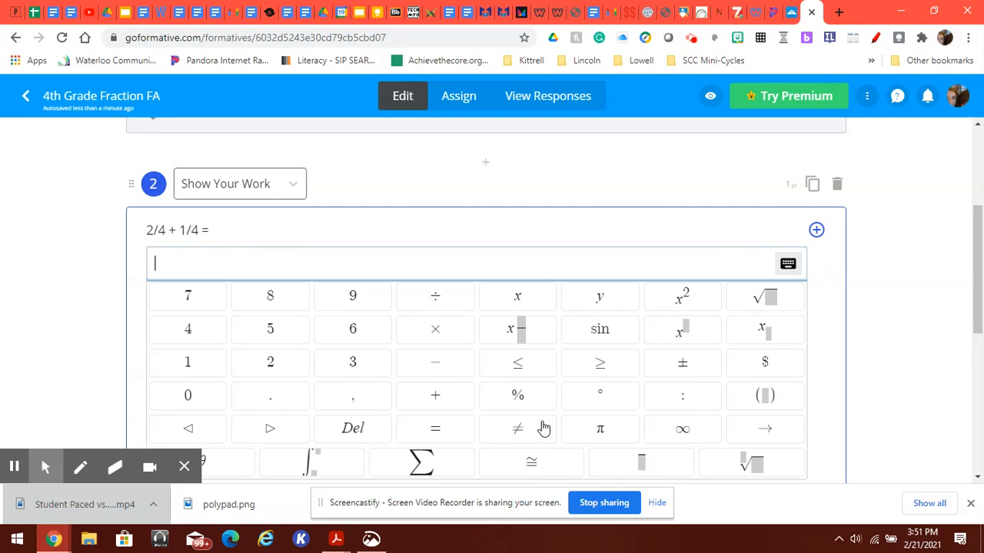
scroll(525, 400, down, 1)
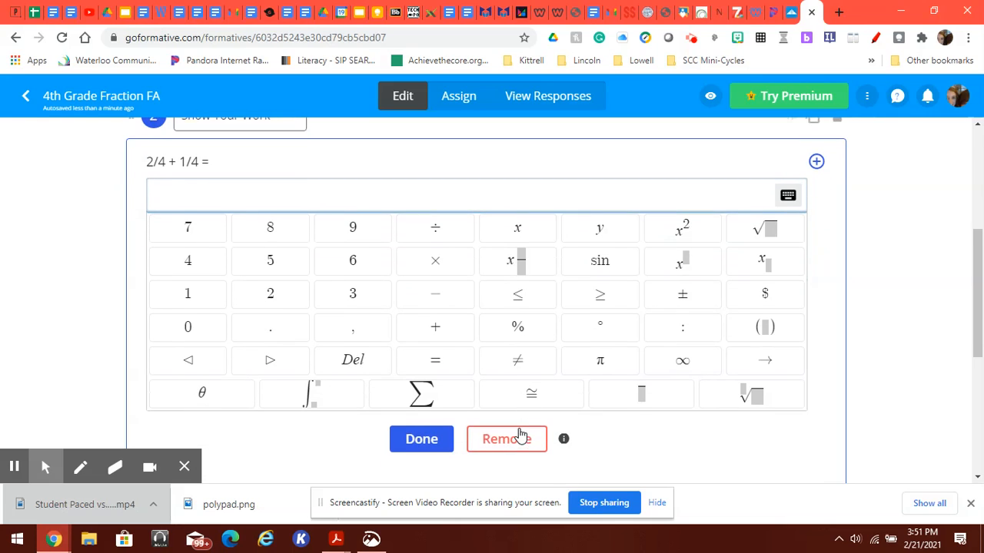
scroll(584, 436, up, 1)
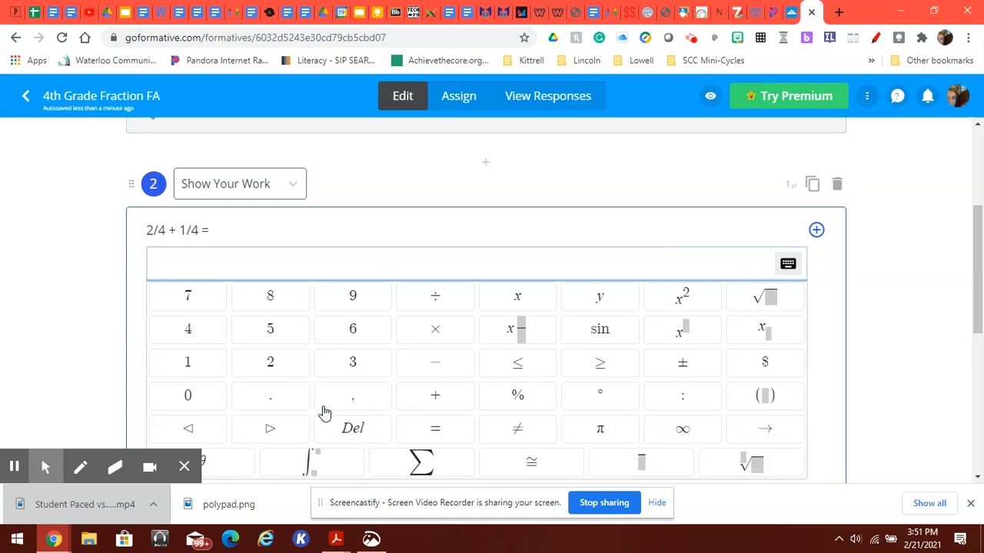
Step: Enter 2/4 as a stacked fraction in question 2's math expression, with no whole number in front
click(268, 366)
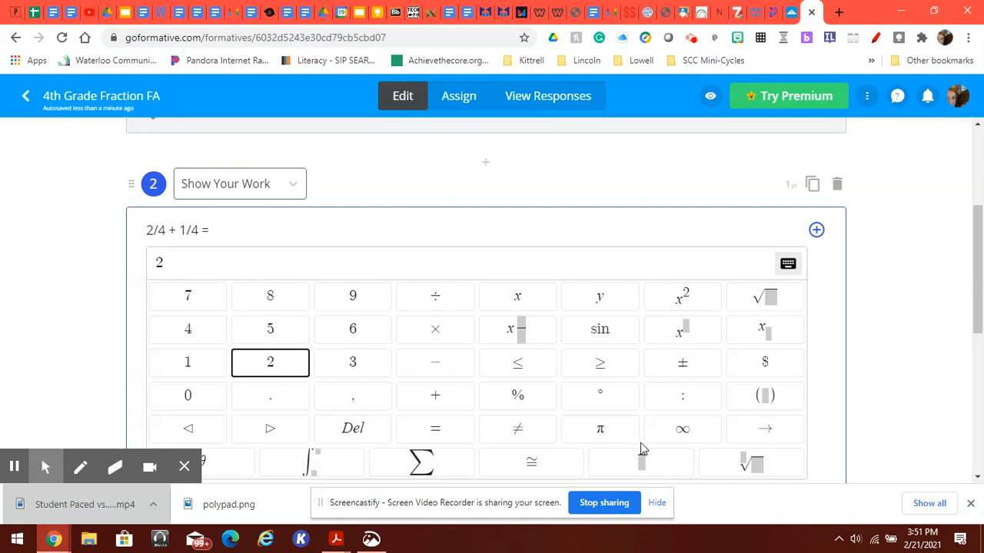
click(536, 333)
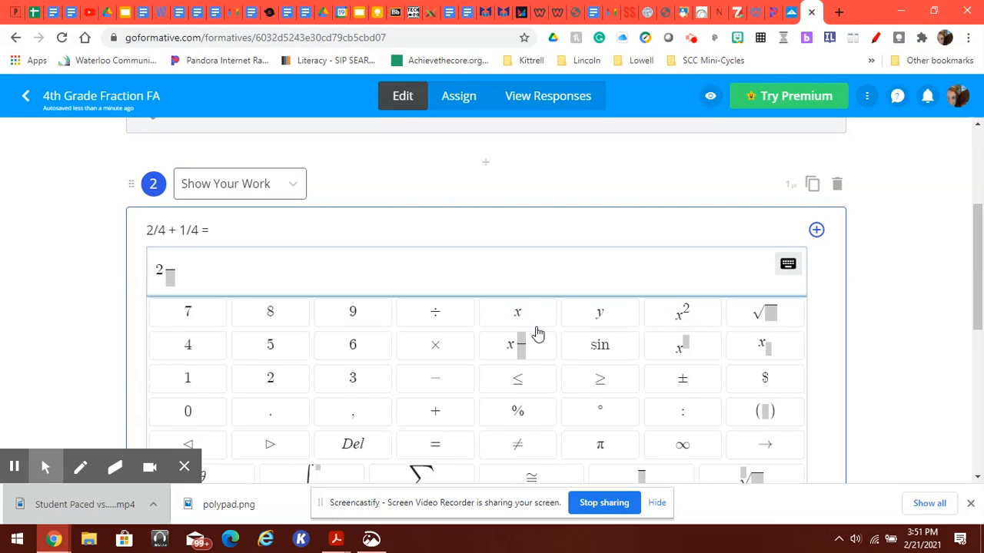
text(2/)
key(Down)
text(4)
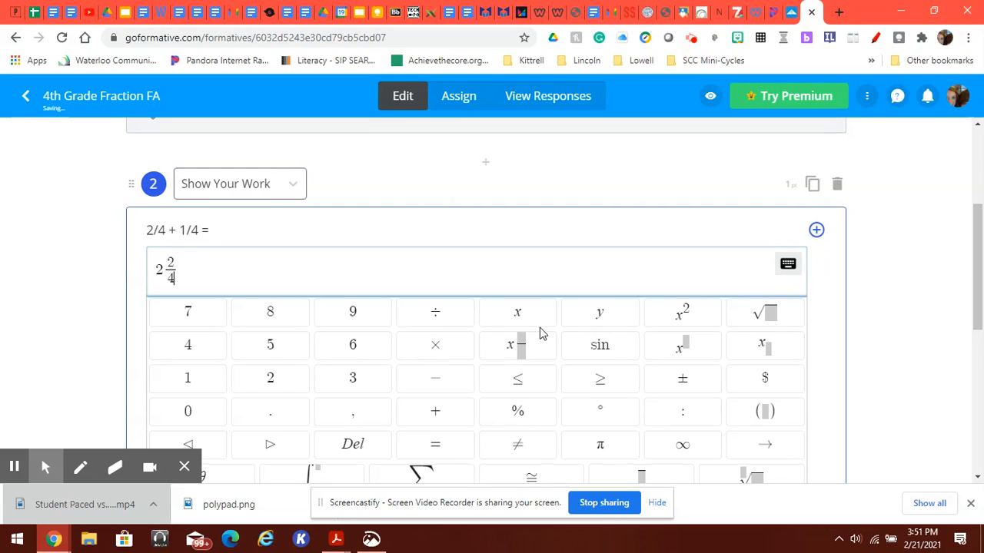
click(165, 268)
key(BackSpace)
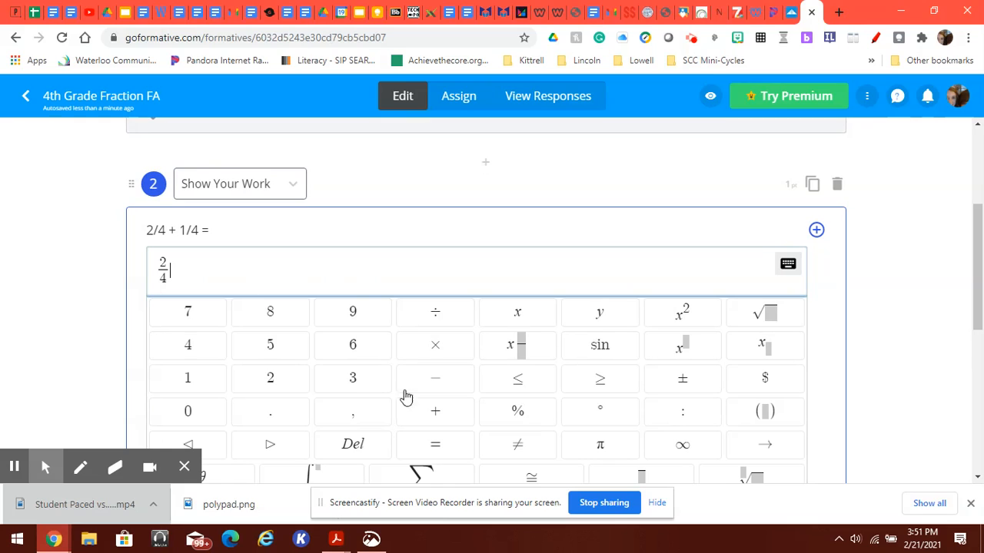
Step: Extend the math expression with a plus sign and the stacked fraction 1/4
click(431, 416)
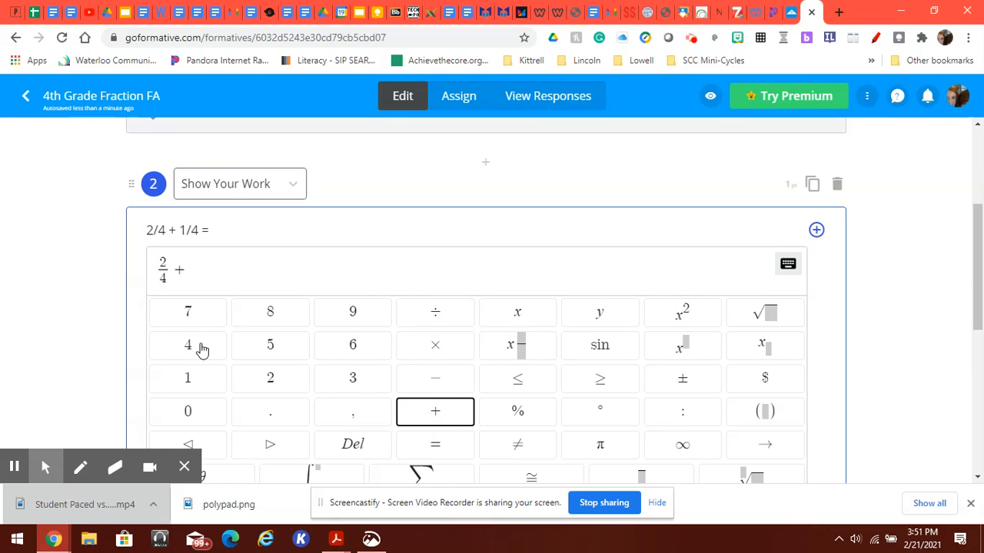
click(229, 269)
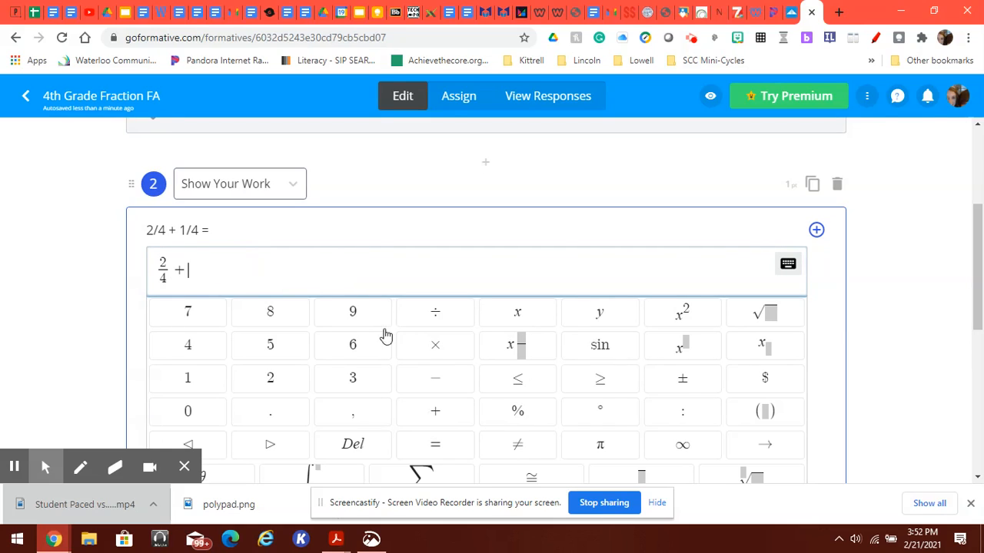
click(519, 348)
text(1/)
key(Down)
key(Right)
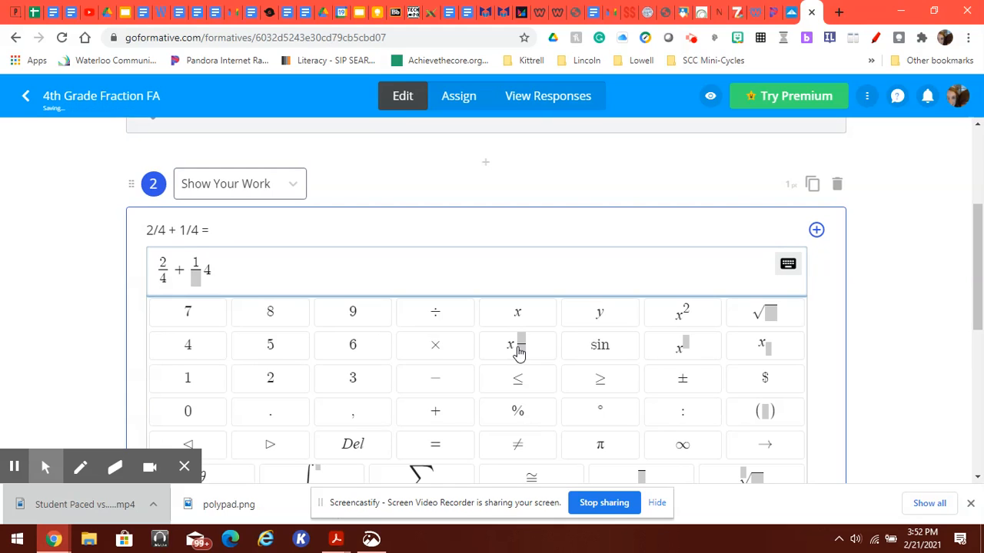
scroll(518, 350, down, 1)
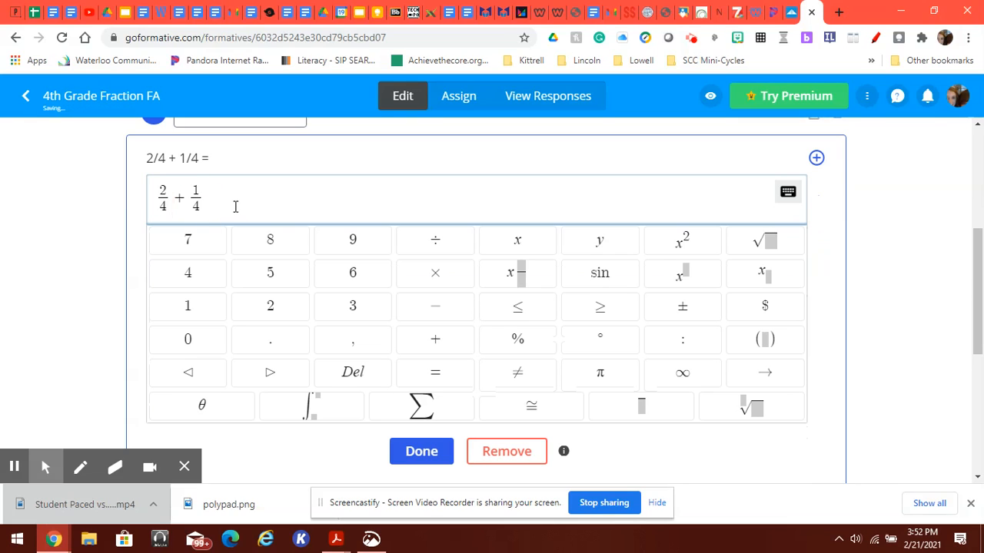
Step: Put an equals sign after the 1/4 fraction, outside its denominator, and finish editing the math expression
click(435, 374)
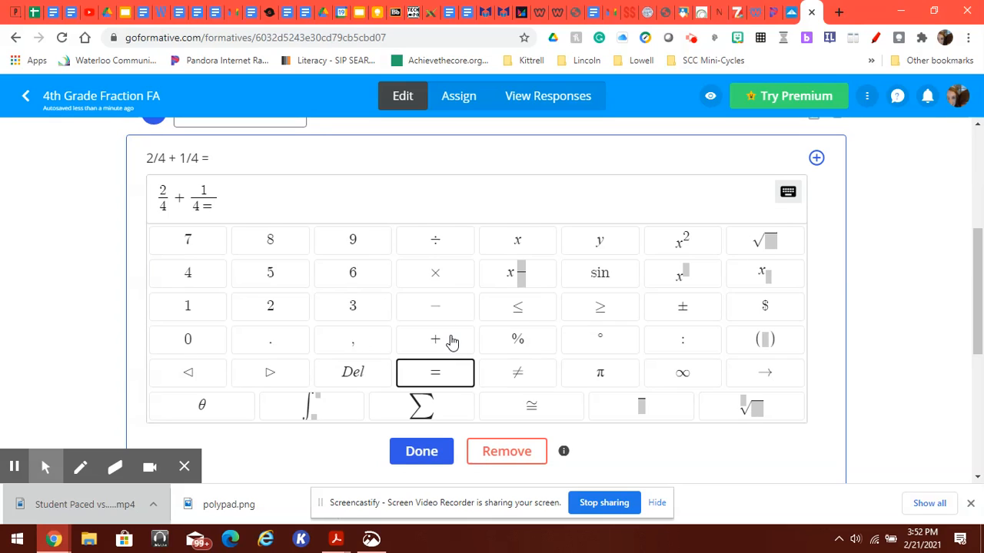
click(211, 209)
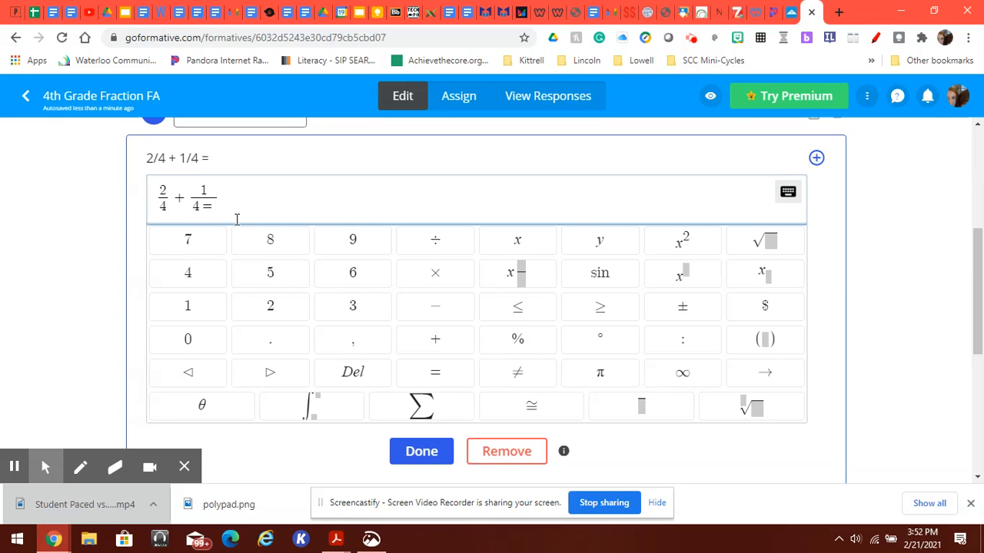
key(BackSpace)
click(429, 383)
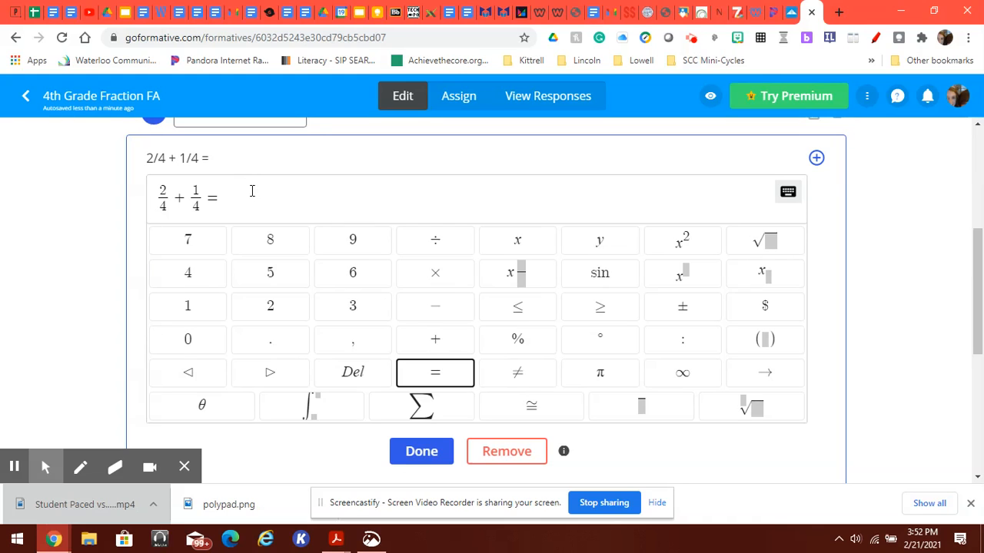
click(423, 453)
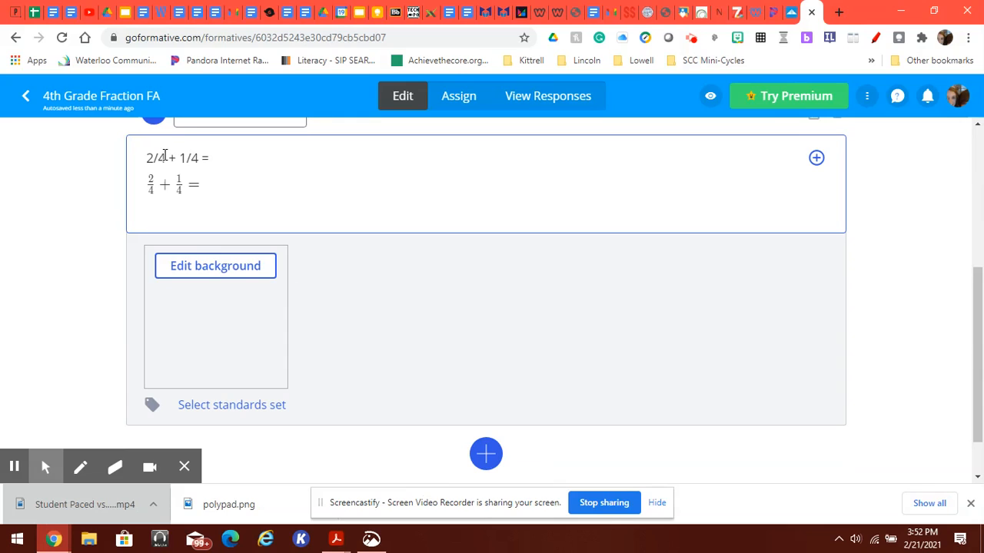
Step: Delete the plain-text "2/4 + 1/4 =" line above the formatted expression in question 2
click(165, 157)
drag(207, 159, 128, 154)
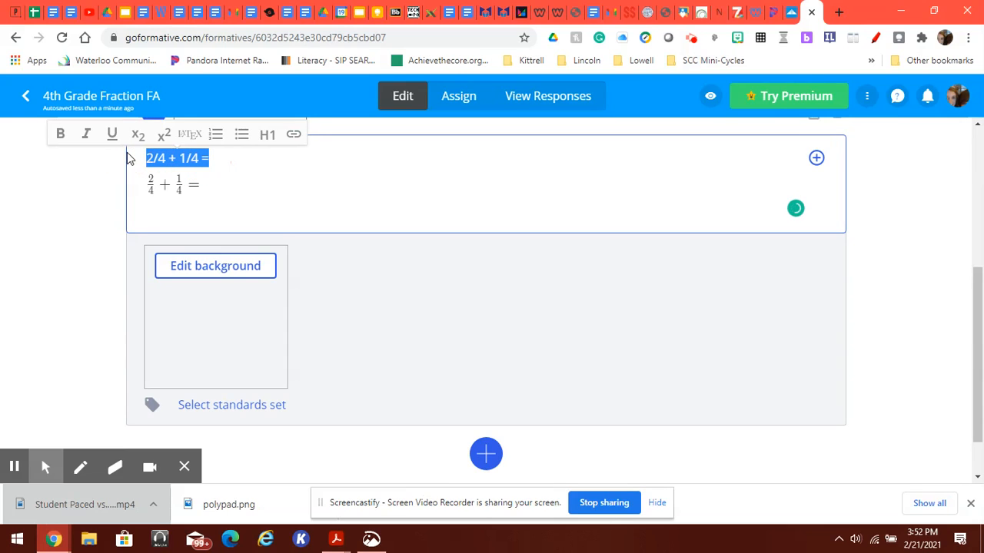
key(BackSpace)
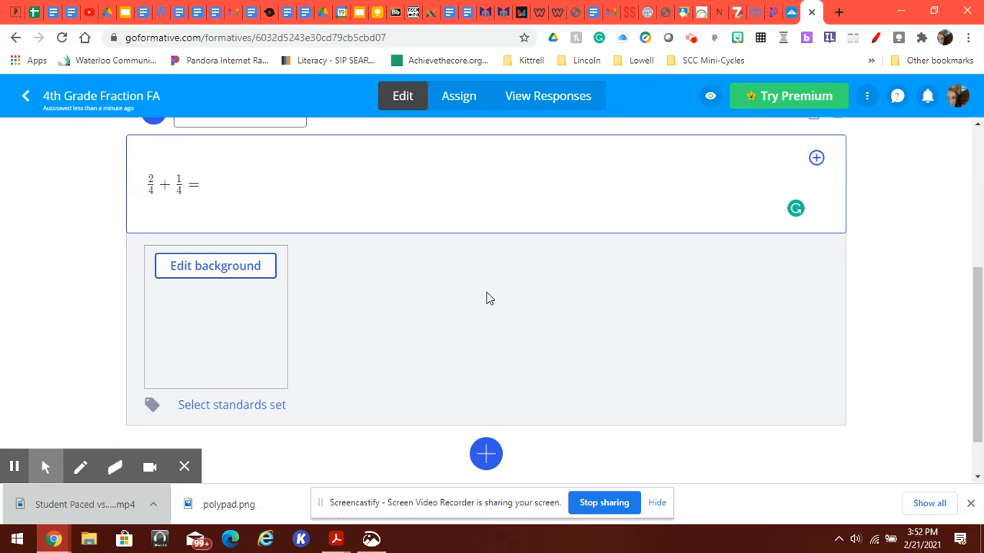
Step: Add a Multiple Selection question as item 3 of the formative
click(486, 454)
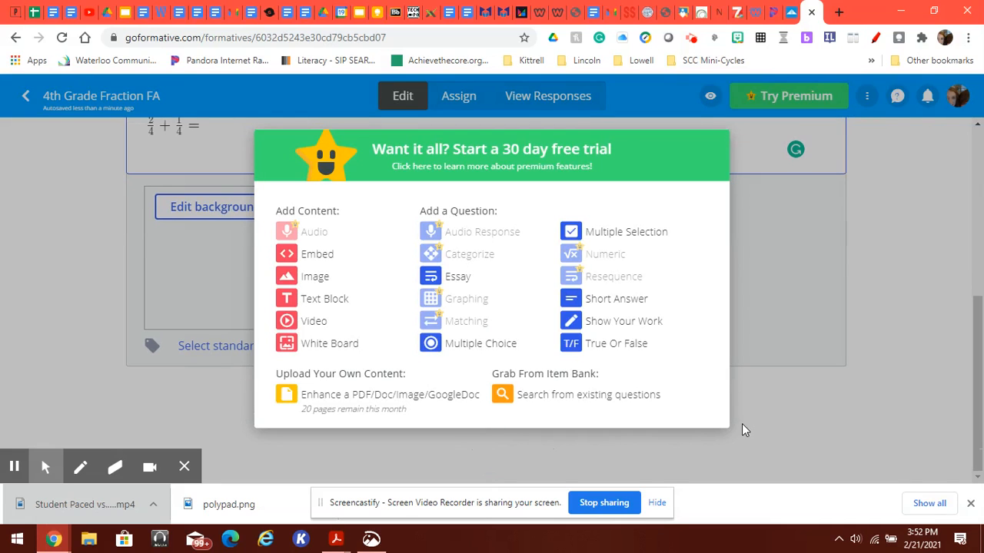
click(571, 232)
scroll(979, 271, down, 1)
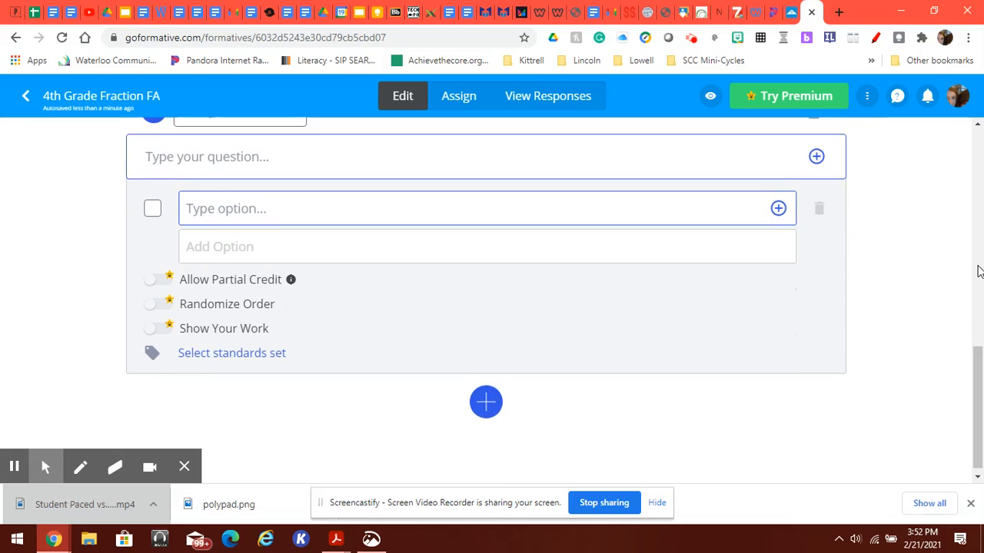
scroll(979, 271, up, 1)
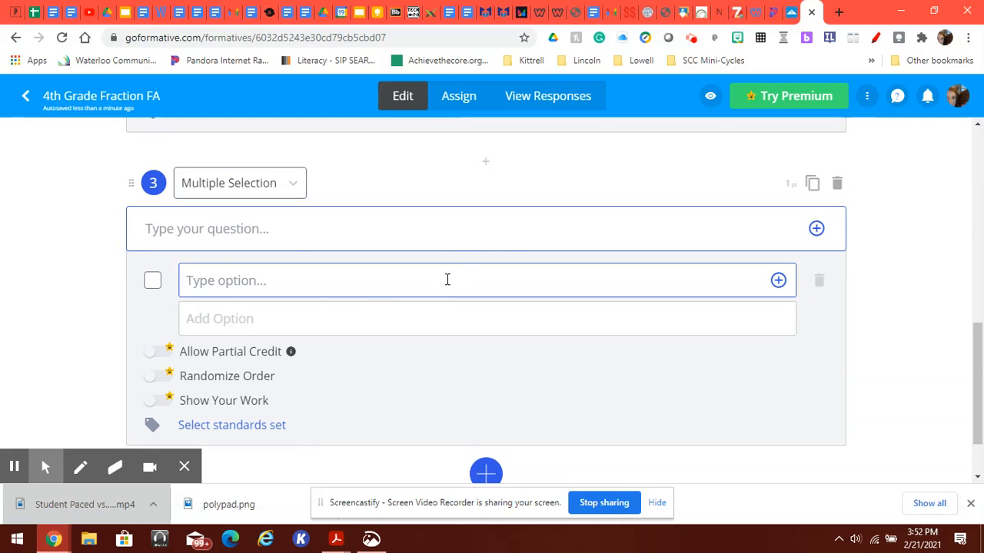
Step: Enter "Please select all fractions that are equivalent to 1/2" as the prompt of question 3
click(299, 236)
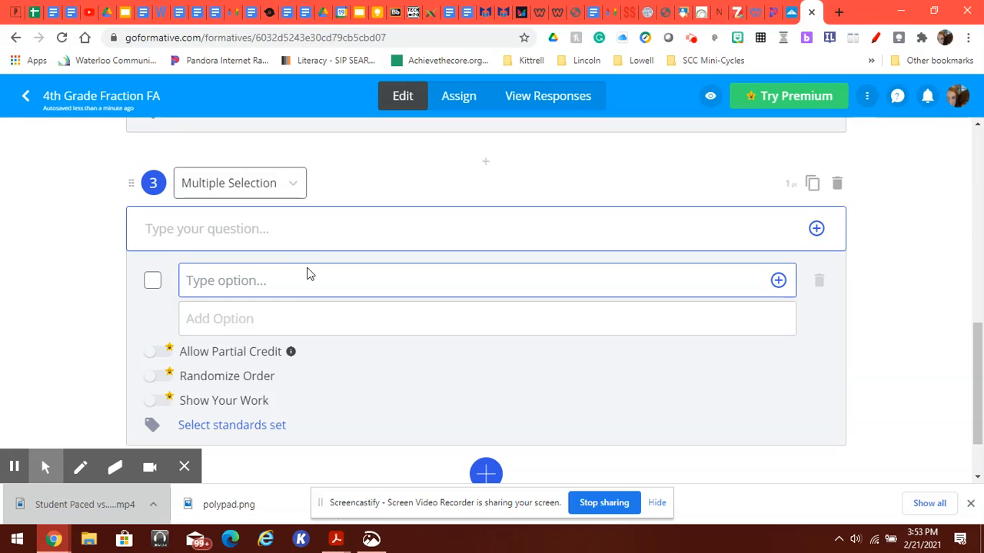
text(Plea)
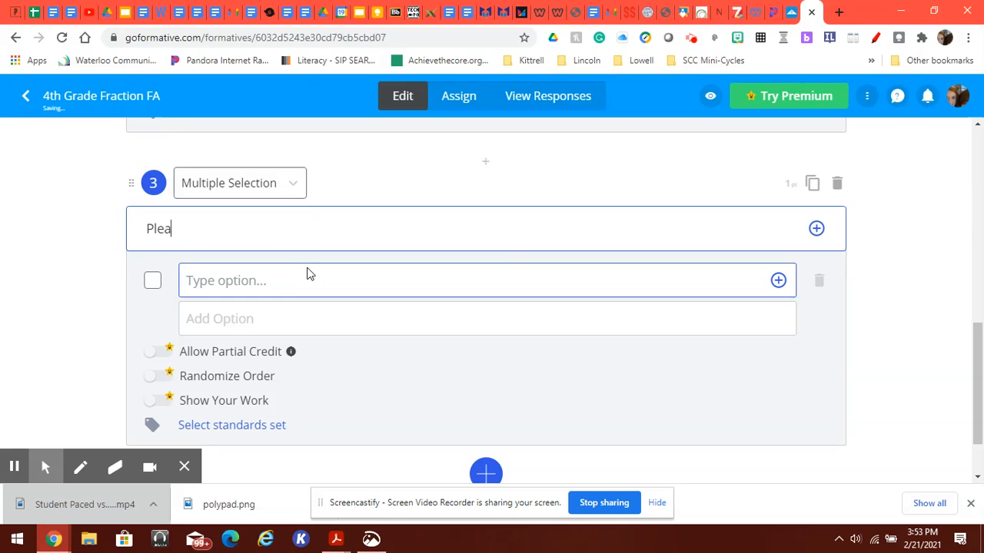
text(se select all fra)
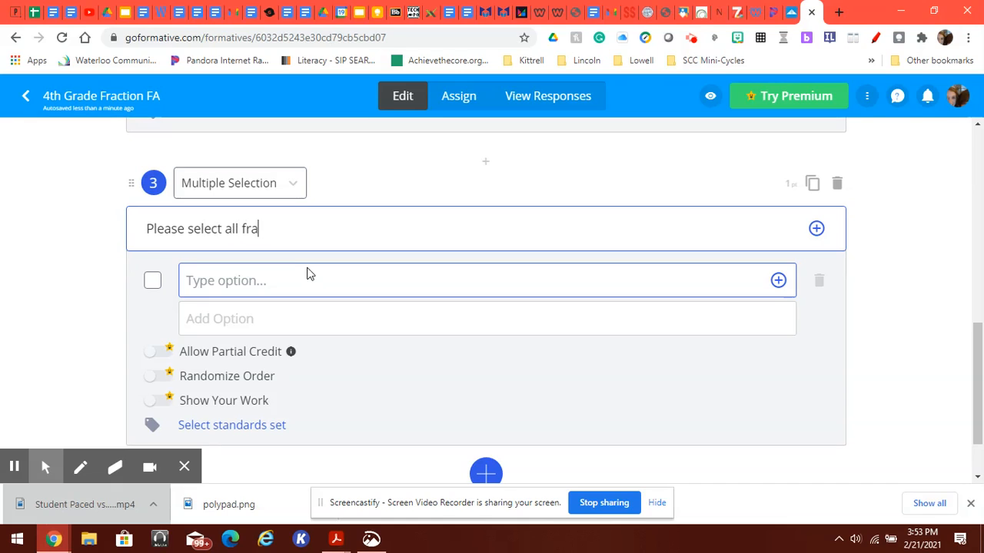
text(ctions that are eq)
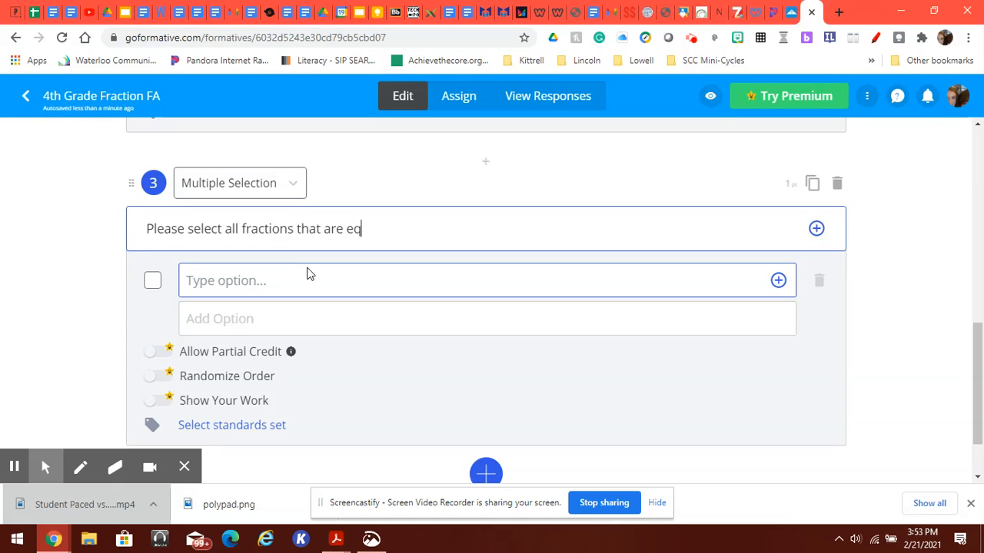
text(uivalent to 1/)
text(2)
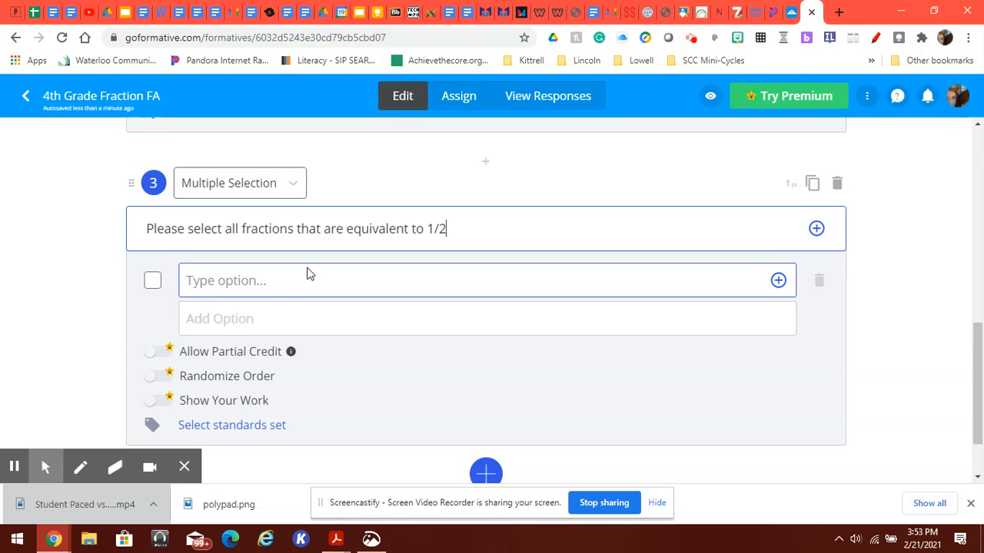
Step: Insert a math expression below the question 3 prompt and clear its sample formula
click(816, 230)
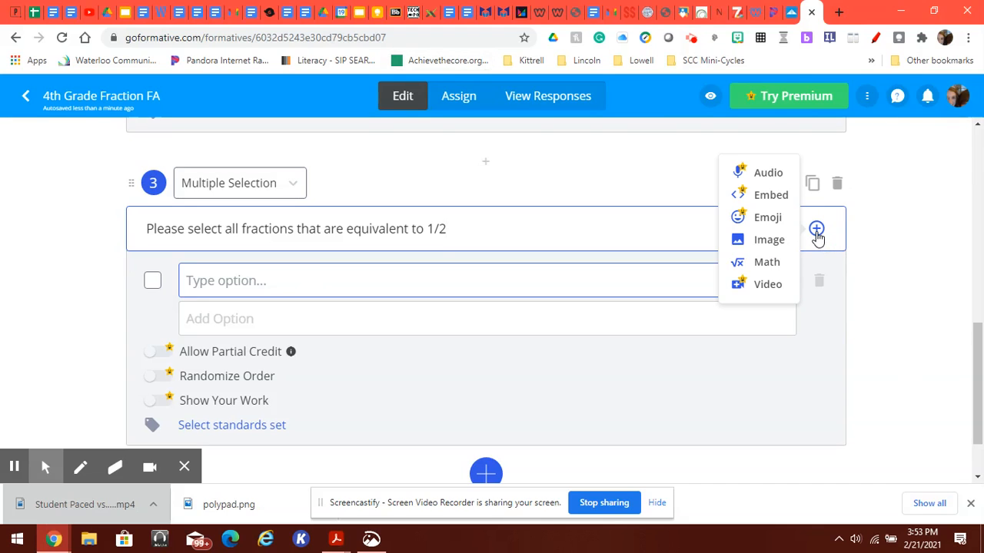
click(787, 263)
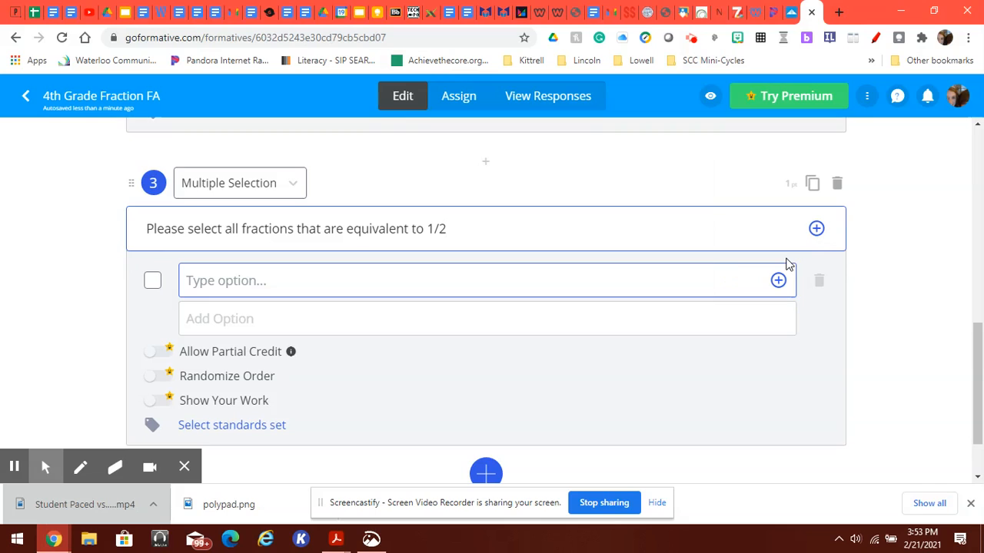
click(816, 229)
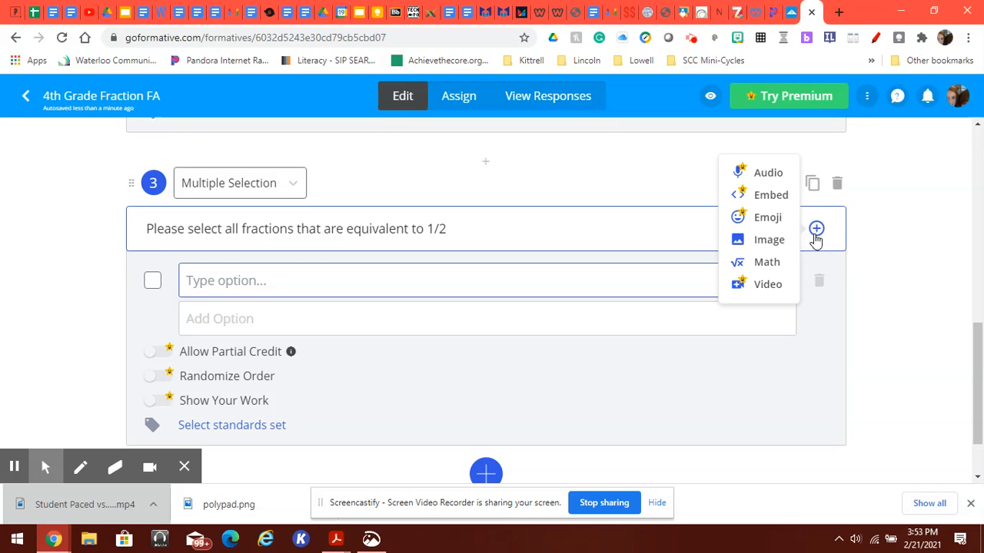
click(766, 266)
click(225, 256)
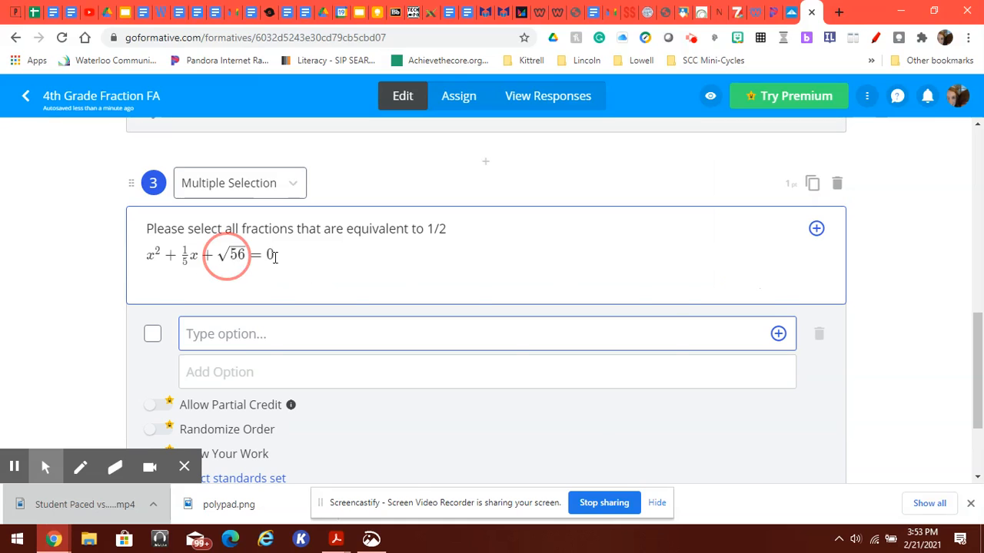
drag(291, 268, 147, 281)
key(BackSpace)
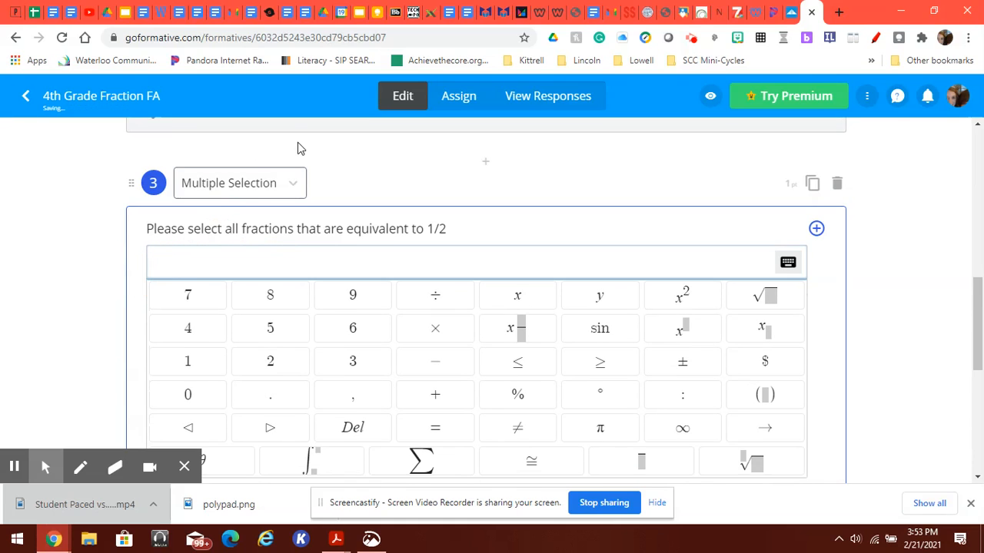
Step: Build the stacked fraction 1/2 in the math expression below the prompt and finish editing it
click(529, 330)
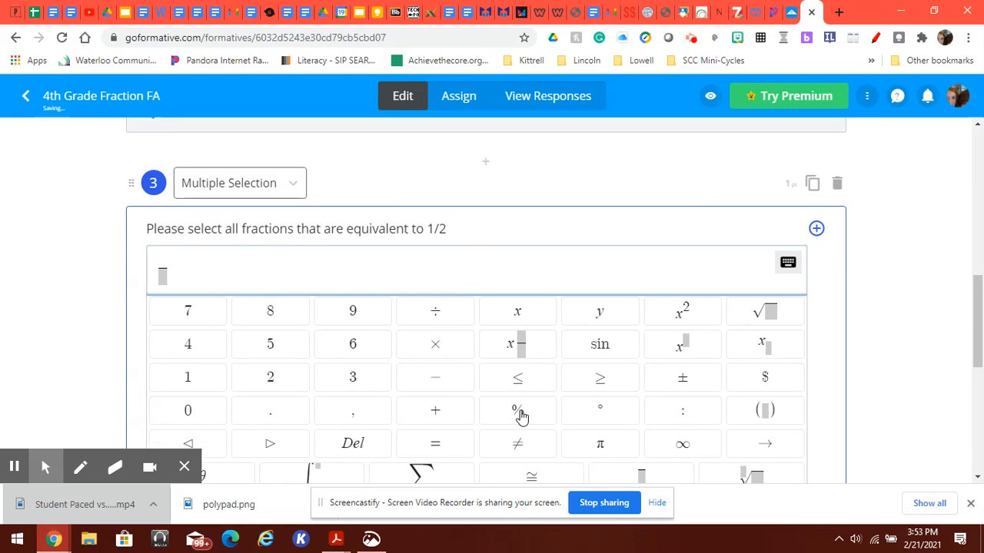
text(1/2)
scroll(687, 412, down, 2)
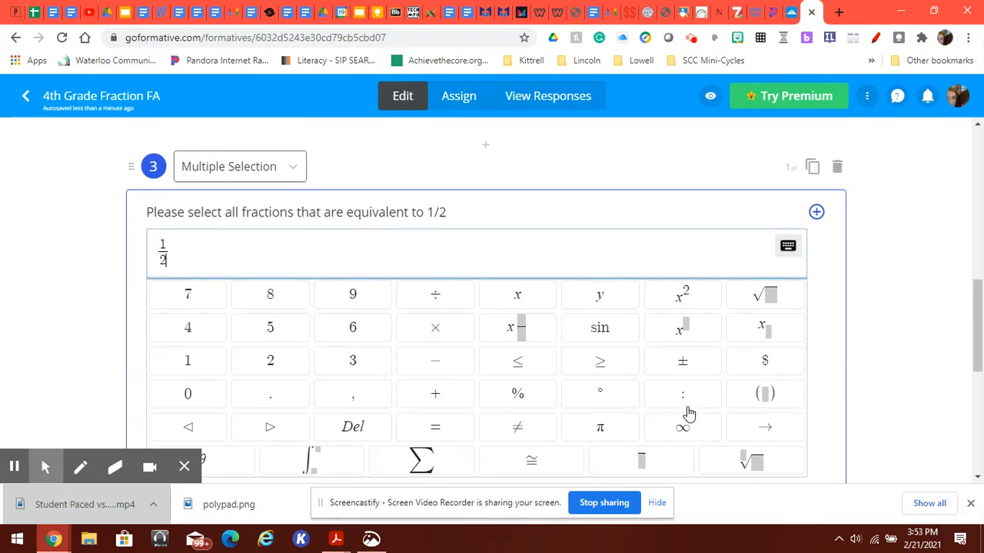
click(415, 376)
scroll(428, 395, up, 2)
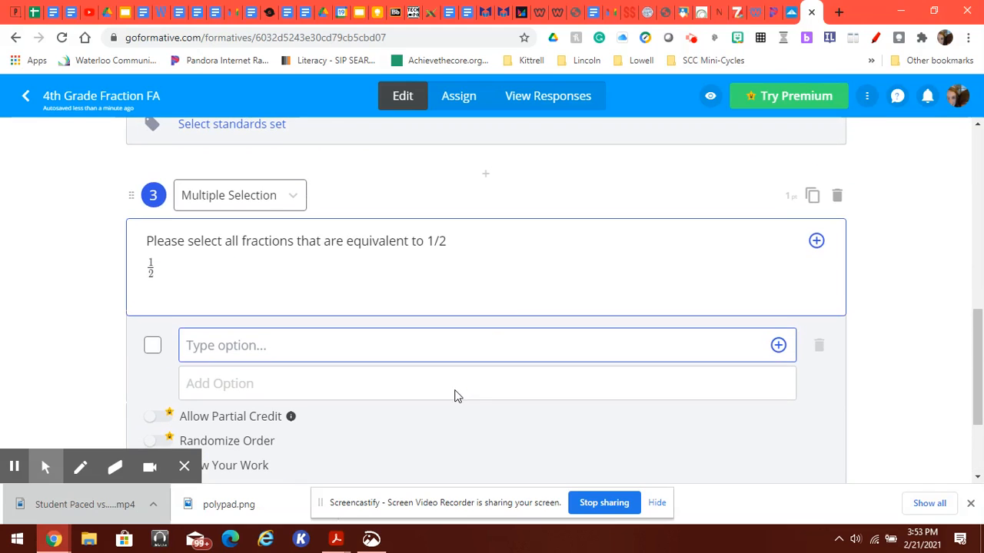
Step: Delete the plain-text 1/2, the stacked fraction and the remaining prompt text from question 3
click(461, 243)
key(BackSpace)
key(BackSpace)
key(BackSpace)
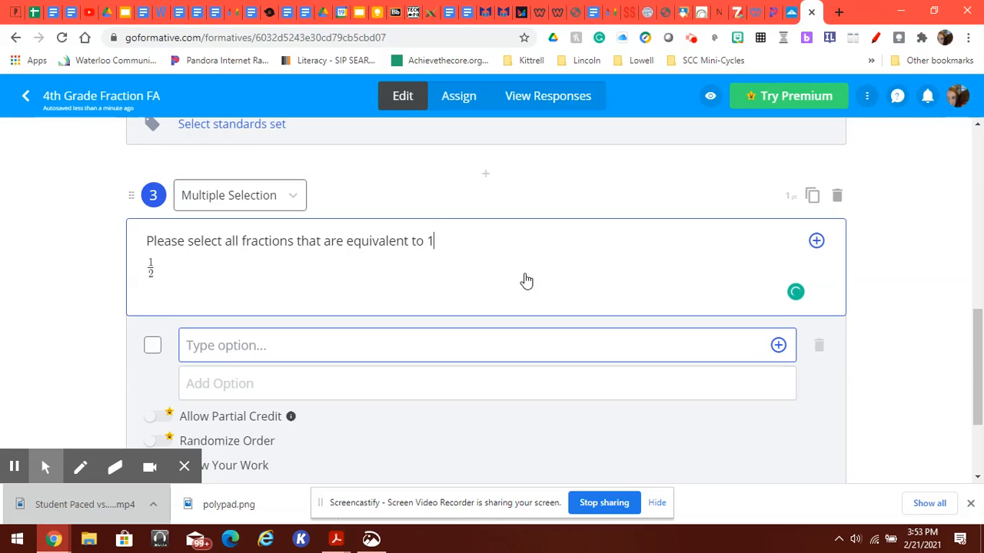
key(BackSpace)
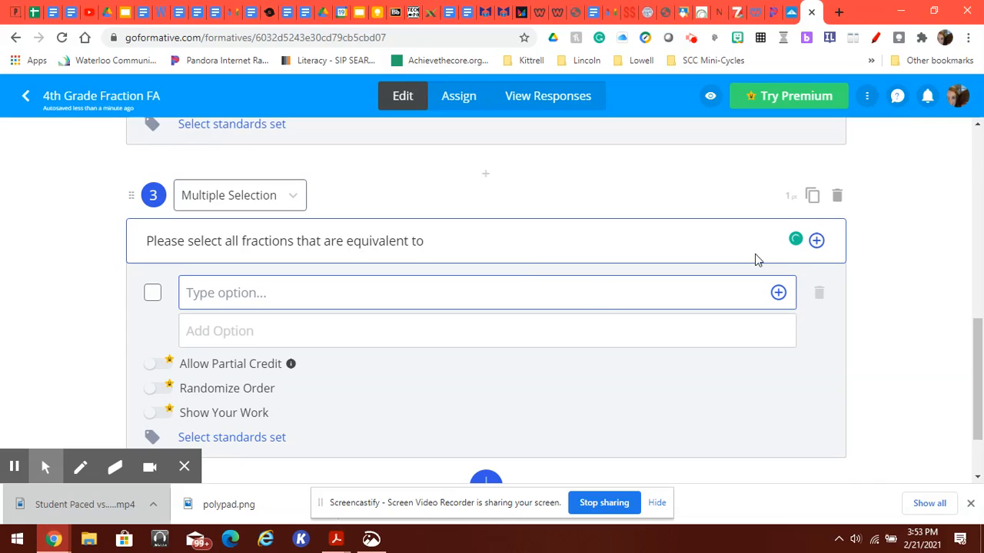
drag(438, 242, 99, 242)
key(BackSpace)
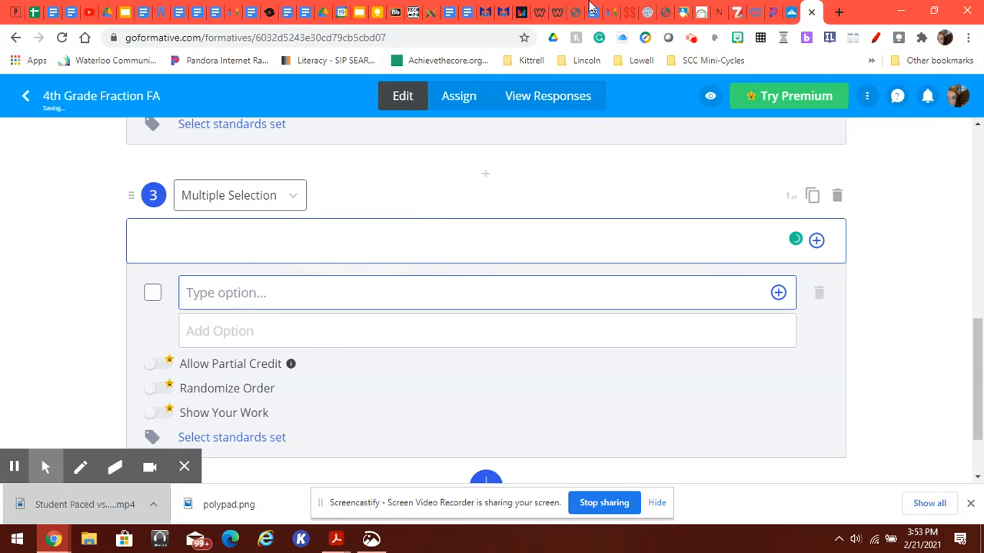
Step: Insert a math expression in the empty question 3 prompt and delete its entire sample formula
click(816, 241)
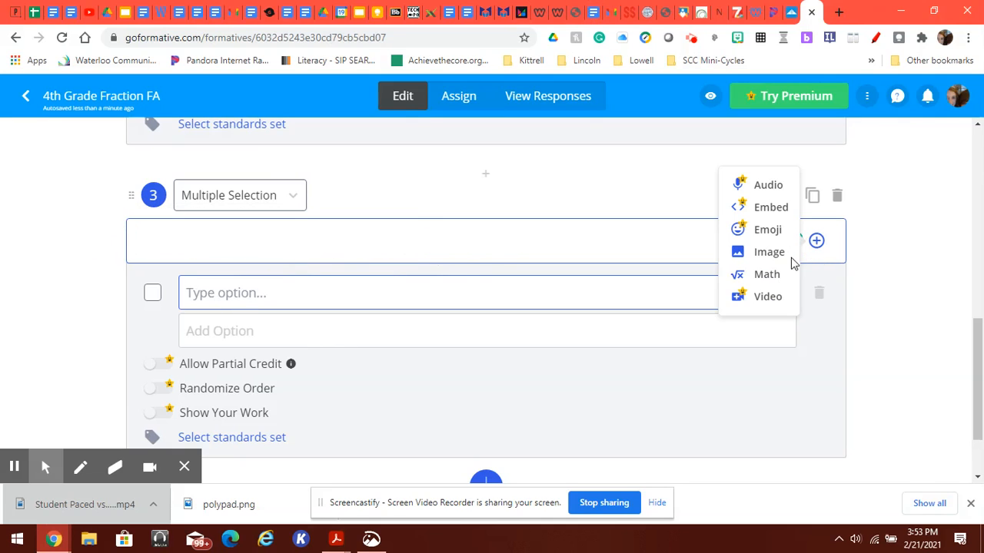
click(778, 274)
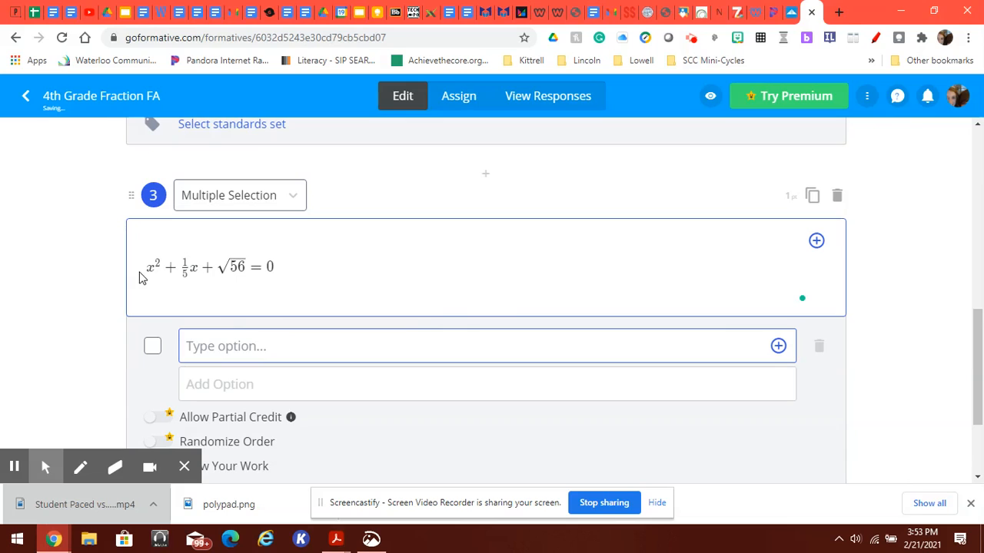
drag(149, 270, 206, 274)
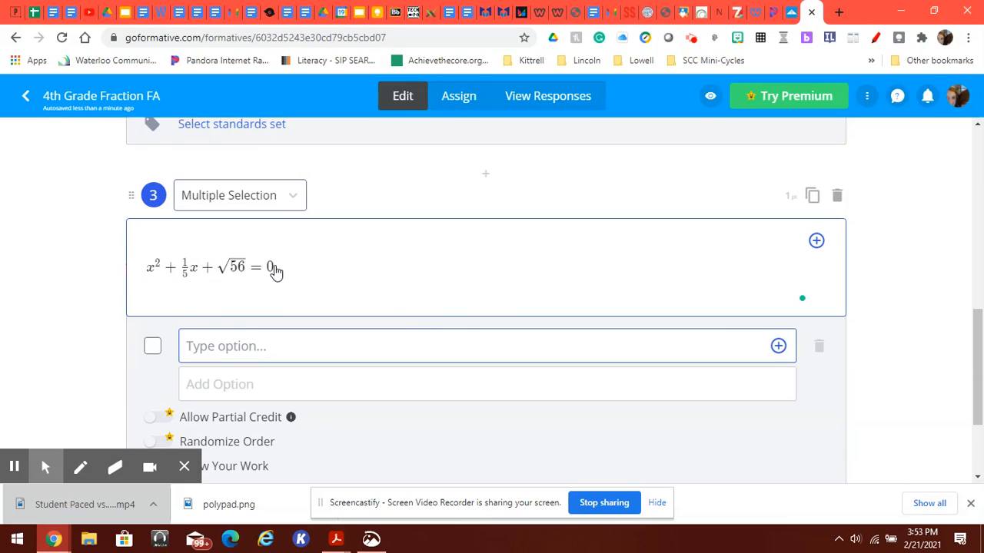
click(275, 267)
drag(276, 266, 175, 265)
key(BackSpace)
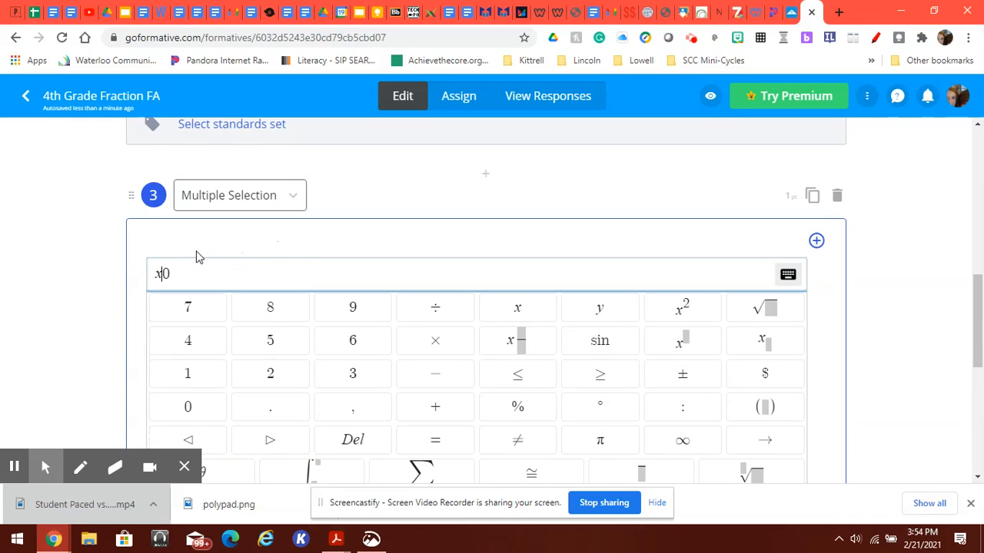
key(Delete)
key(BackSpace)
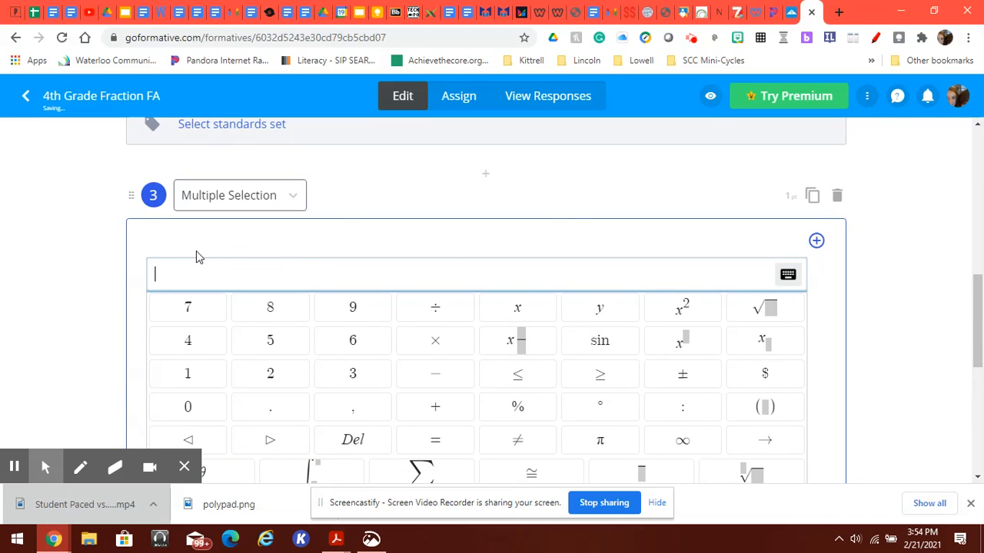
Step: Enter the stacked fraction 1/2 in question 3's emptied math expression and finish editing it
click(523, 346)
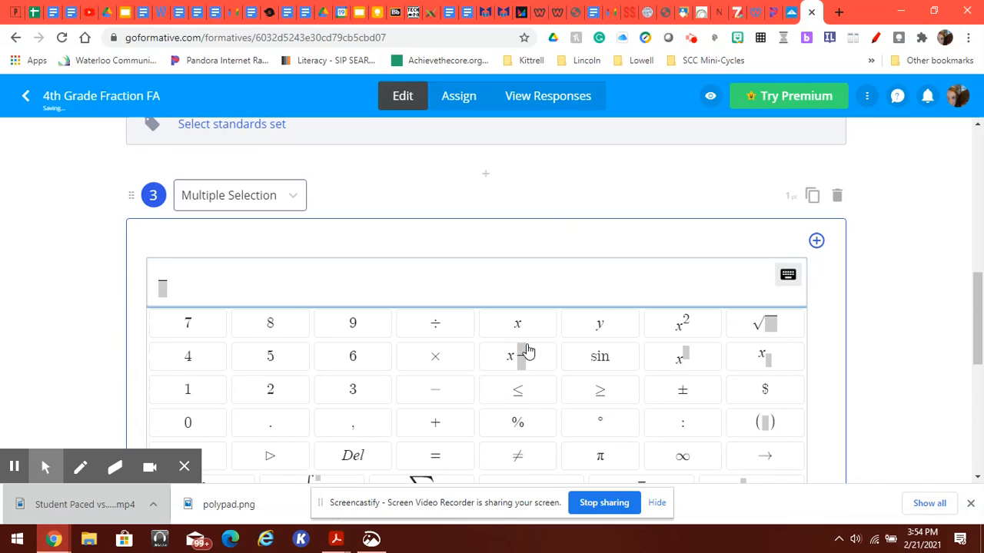
text(2)
scroll(479, 447, down, 2)
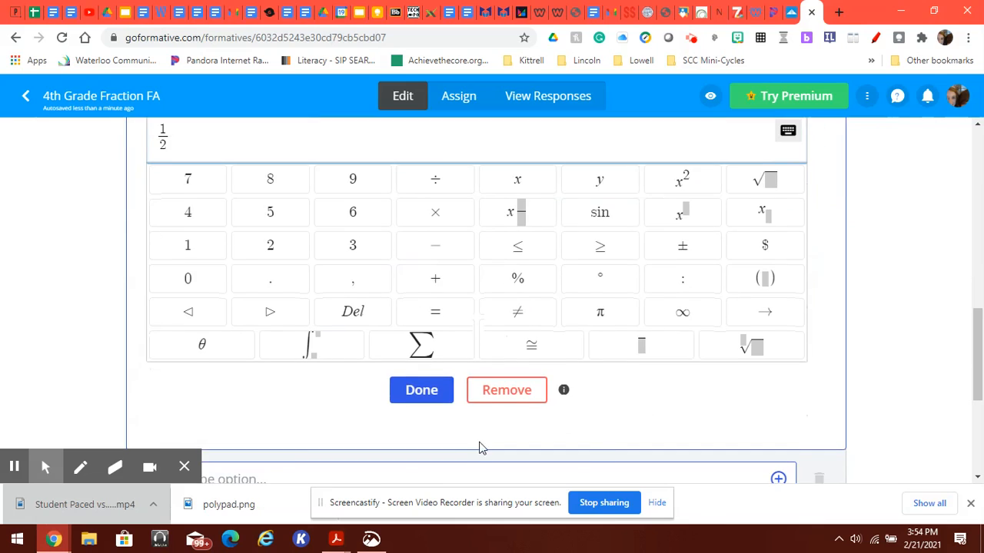
click(435, 399)
scroll(325, 362, up, 3)
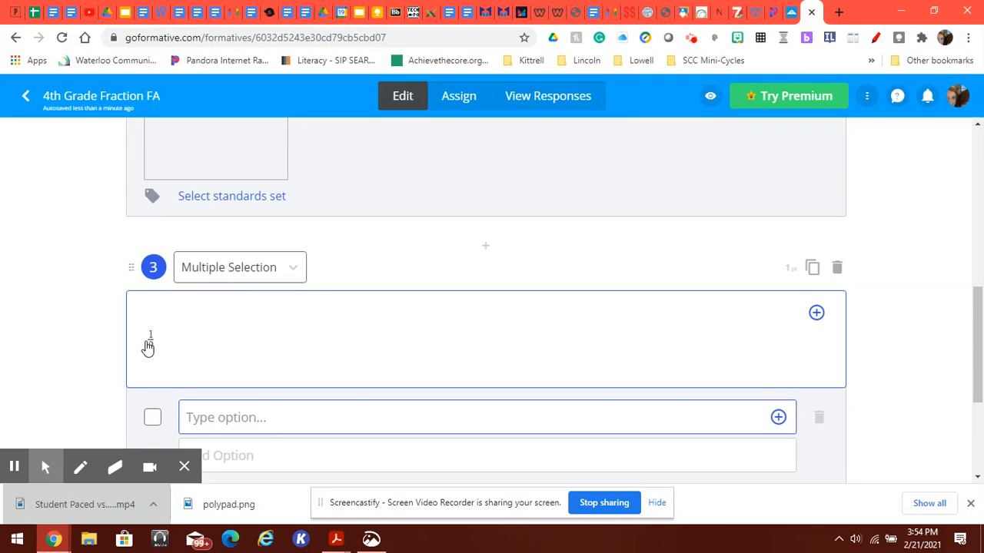
click(148, 345)
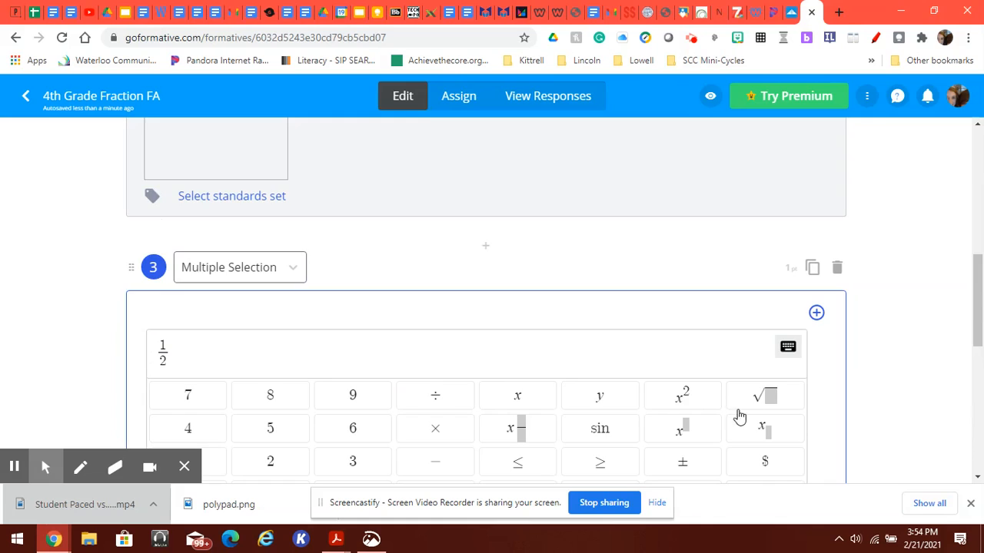
scroll(737, 415, down, 4)
click(400, 326)
scroll(388, 344, up, 4)
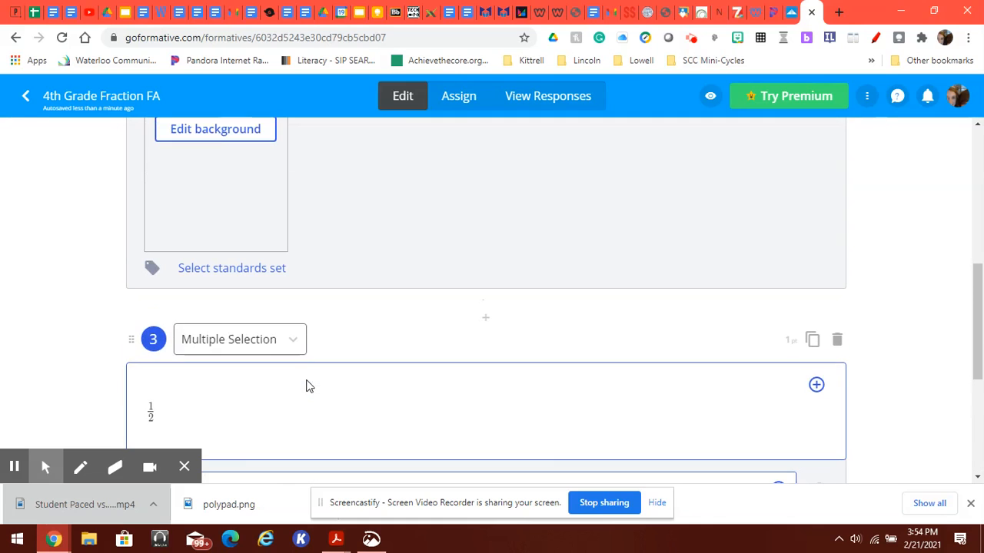
Step: Enter "Please check on all the fractions that are equivalent to" on the line above the 1/2 fraction in question 3
click(156, 393)
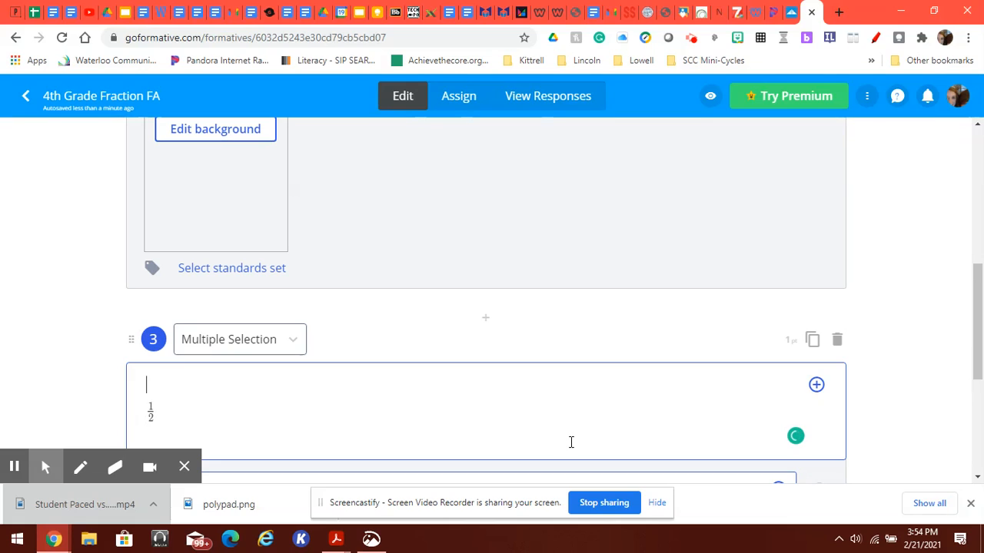
text(Please check)
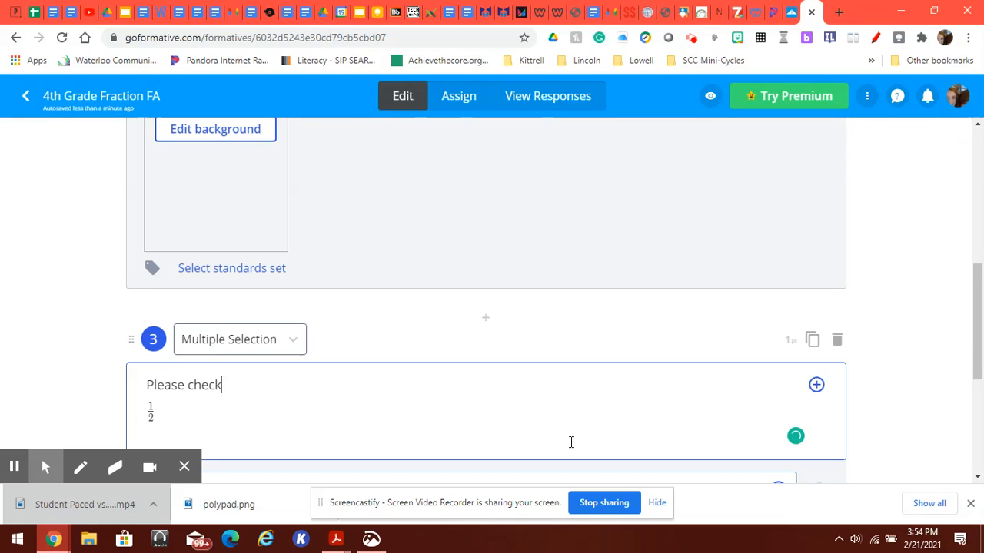
text( on all the f)
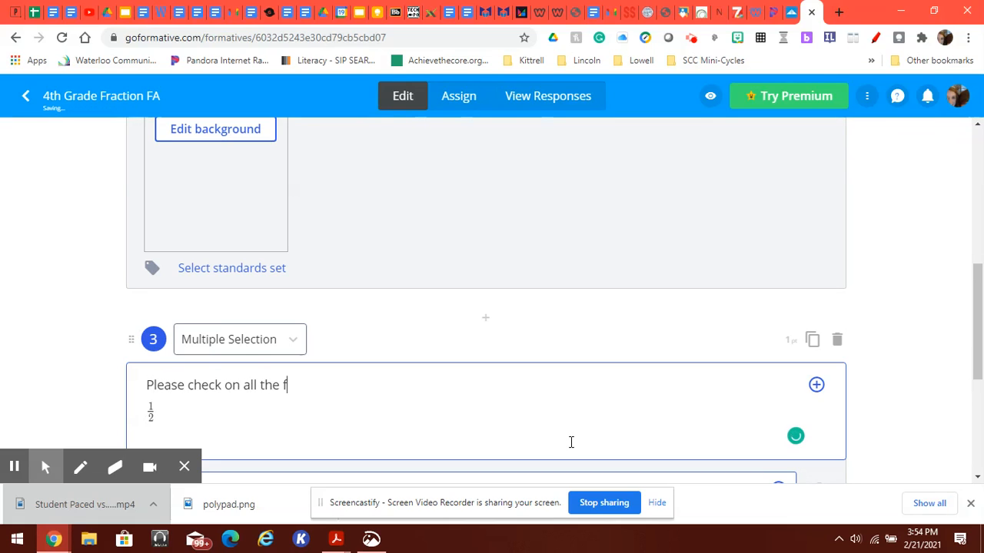
text(ractions that are )
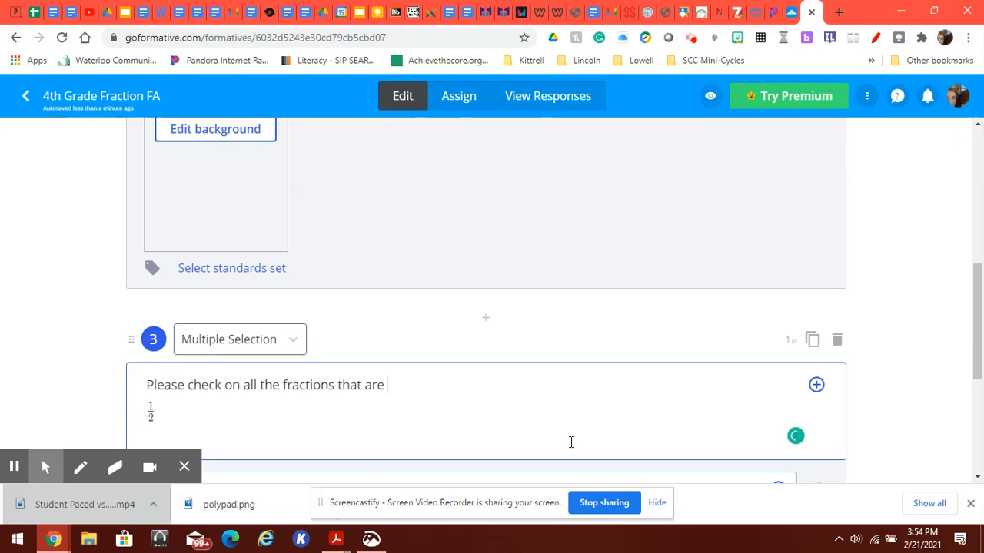
text(equivalent to)
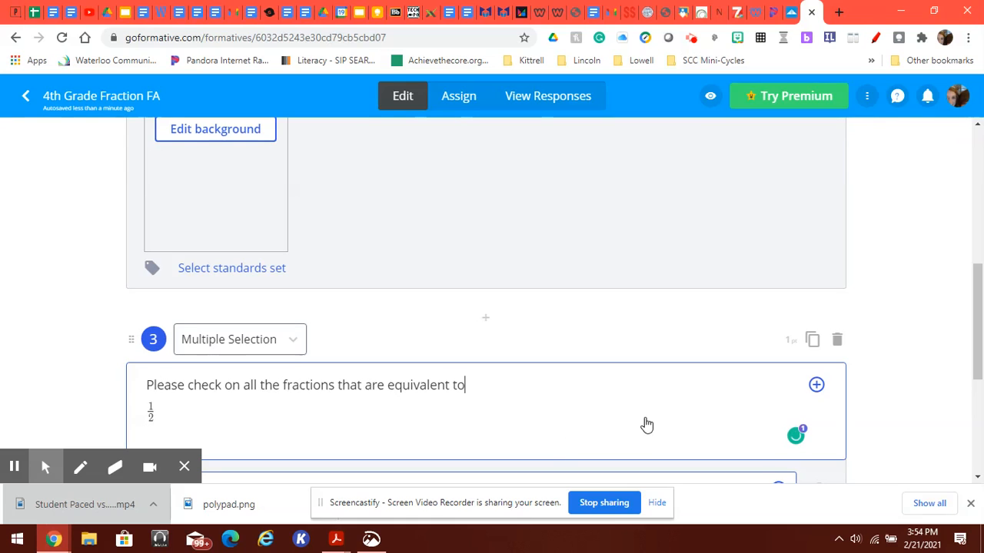
scroll(570, 393, down, 1)
scroll(570, 393, down, 1)
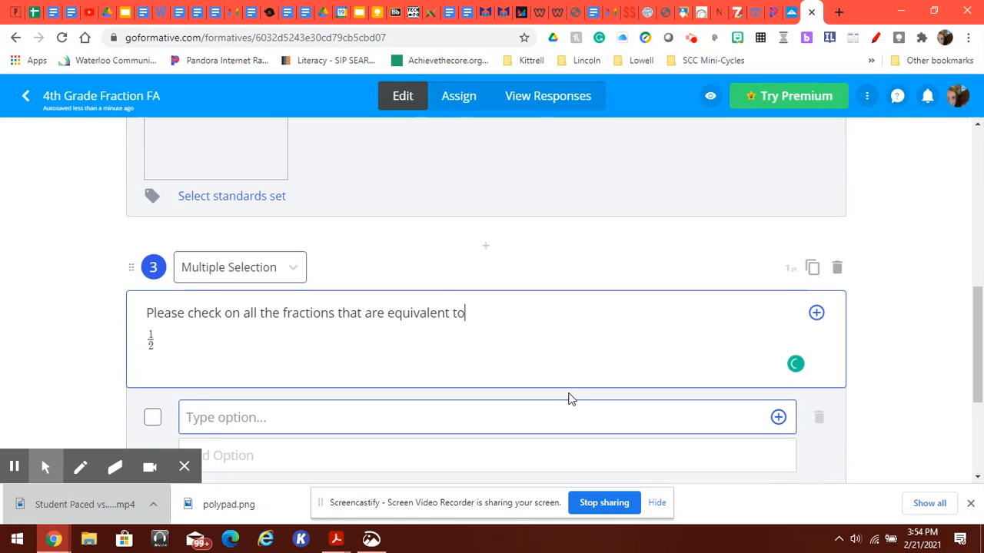
click(156, 346)
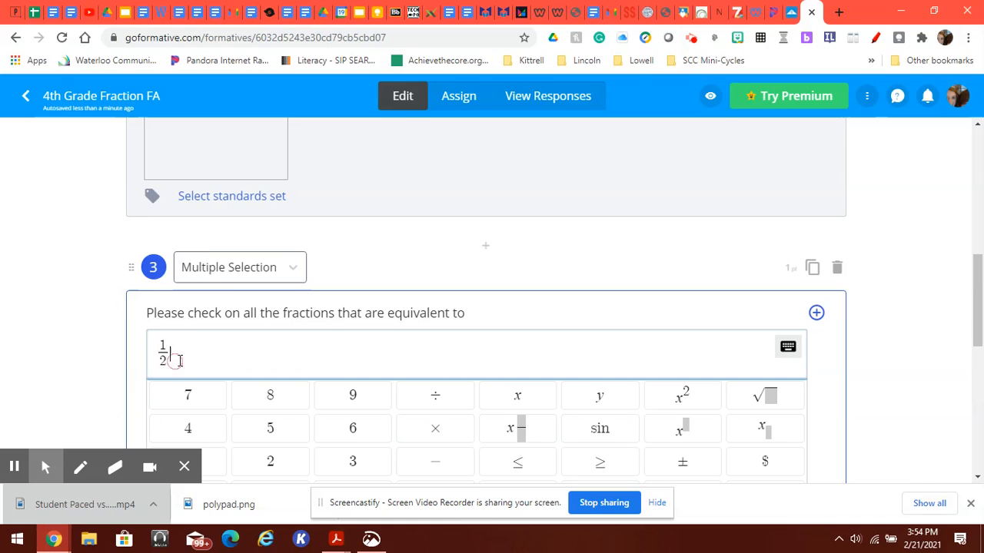
scroll(574, 363, down, 1)
scroll(572, 367, down, 3)
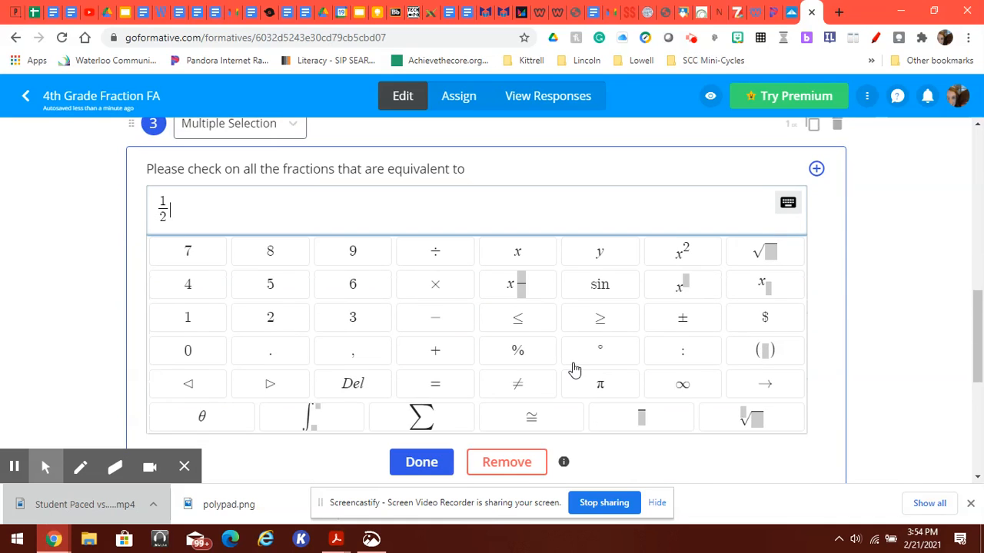
click(413, 391)
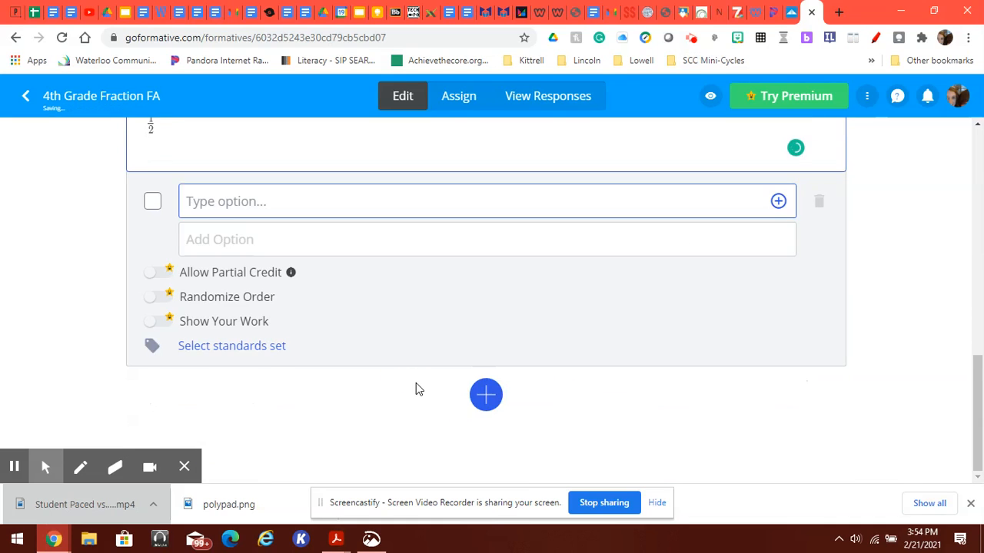
Step: Complete question 3's prompt above the stacked fraction to read "Please check all of the fractions that are equivalent to 1/2."
scroll(416, 383, up, 2)
scroll(417, 383, up, 2)
scroll(416, 384, down, 1)
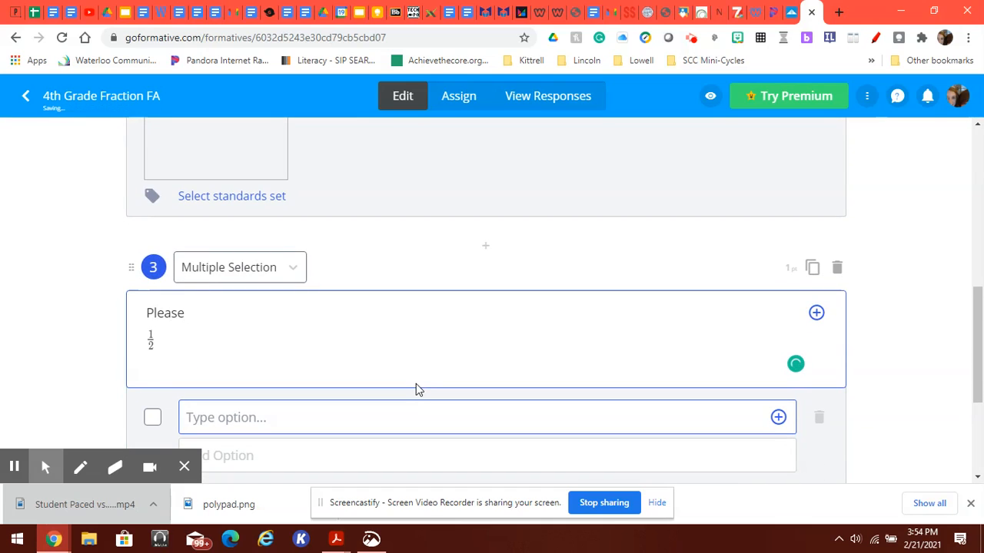
text(check all of t)
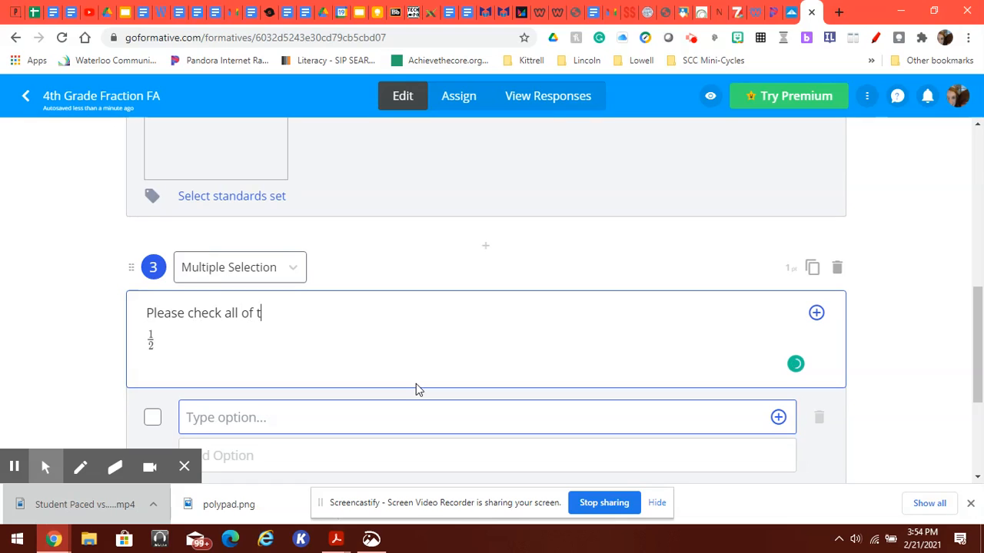
text(he fractions that ar)
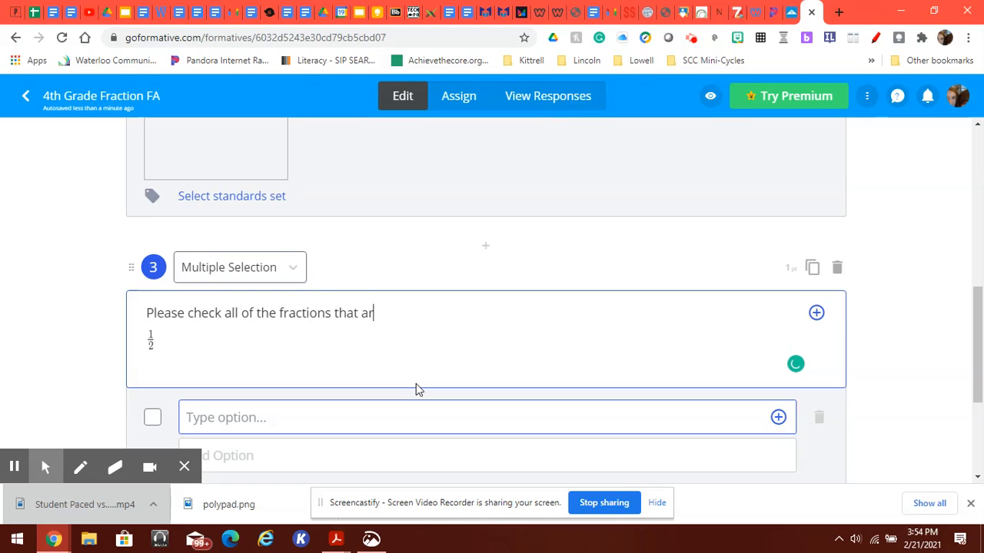
text(e equivalent to 1/2)
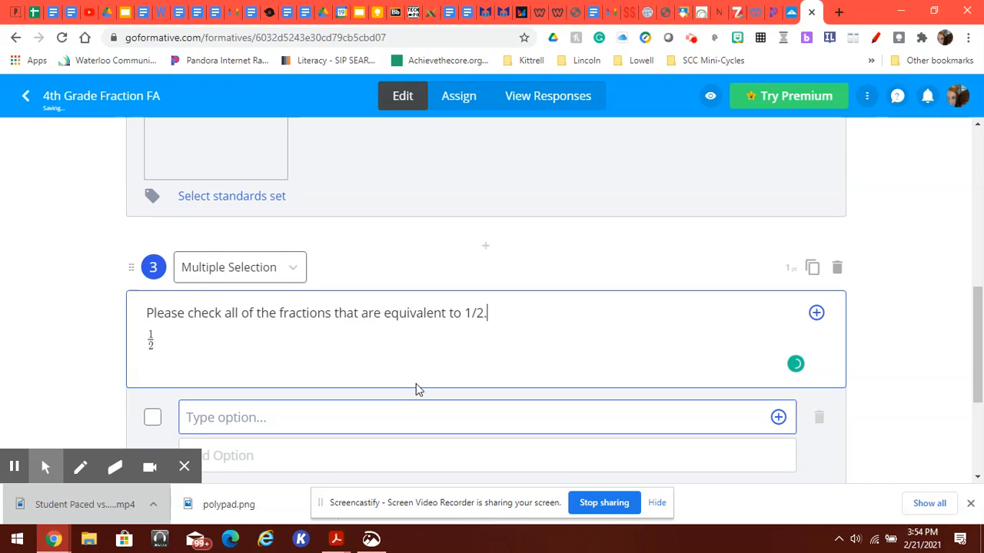
text(.)
Step: Enter five answer options for question 3: 4/8, 2/3, 3/6, 3/4 and 5/10
scroll(261, 358, down, 2)
click(213, 274)
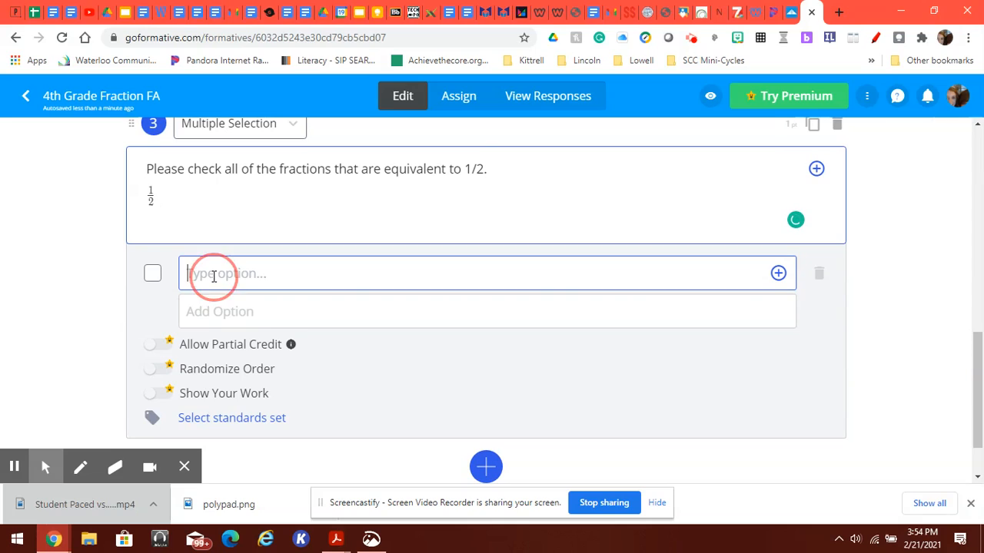
text(4)
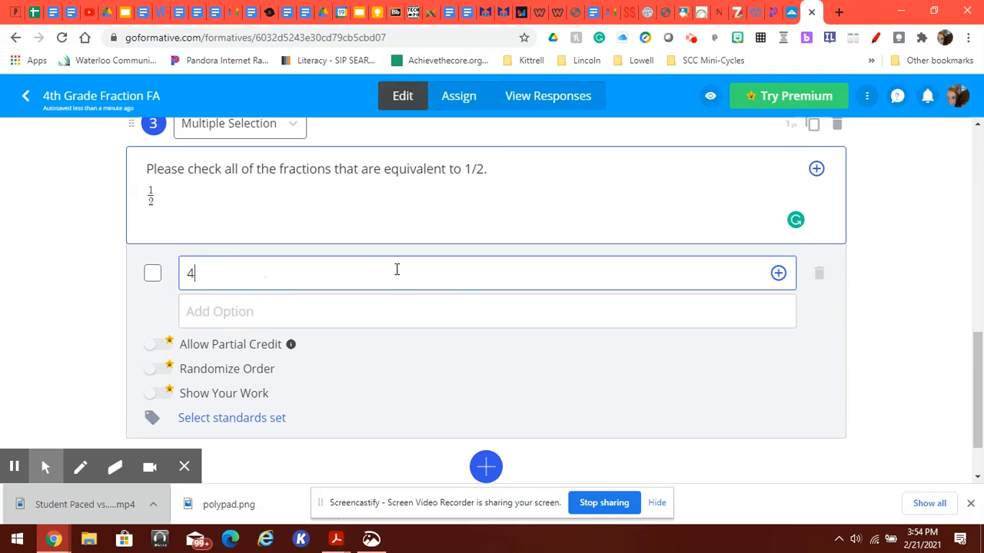
text(/8)
click(285, 310)
text(2/3)
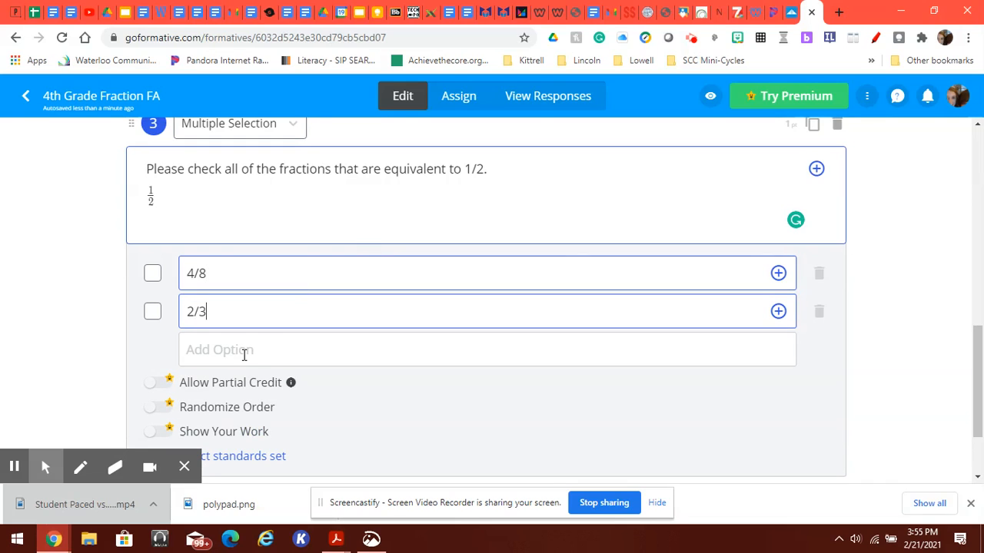
click(244, 352)
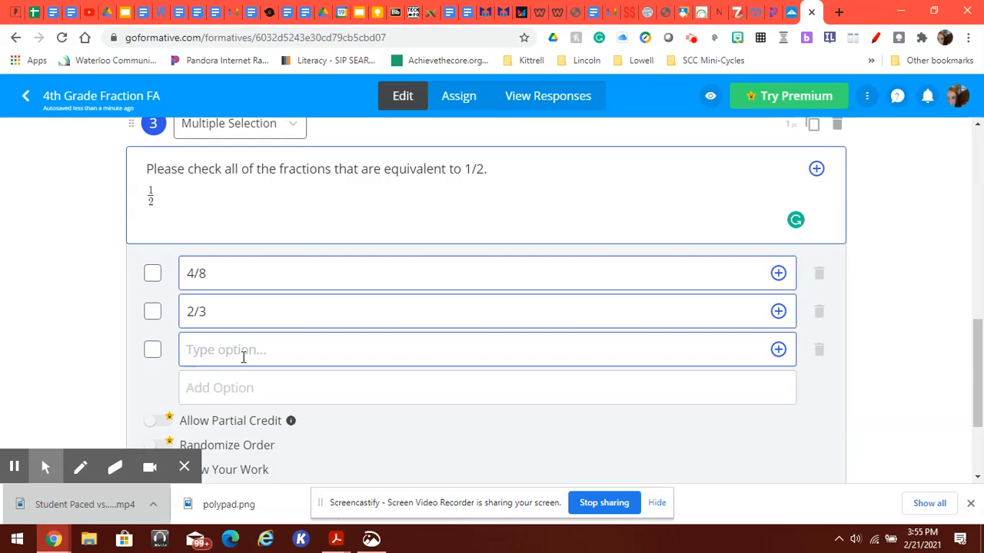
text(3/6)
click(230, 387)
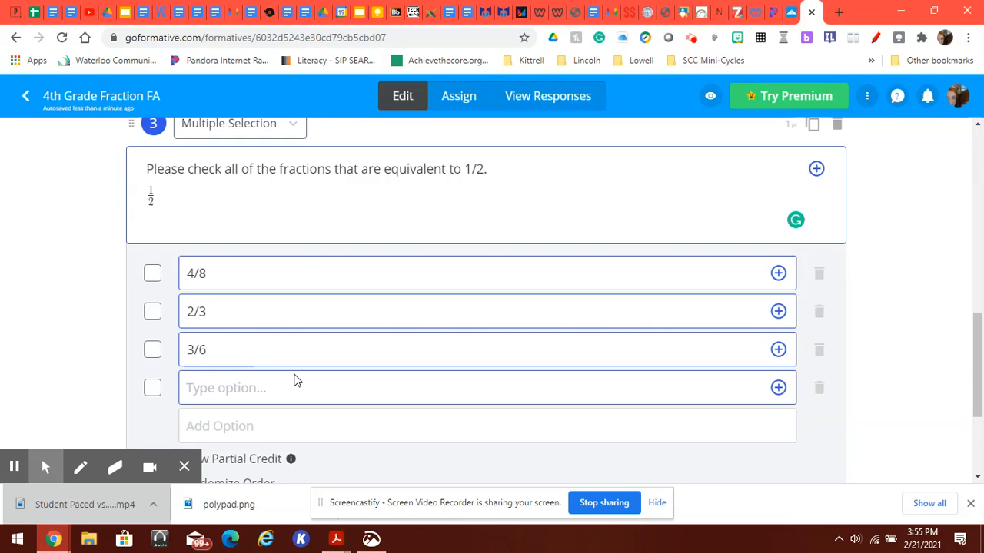
text(3/4)
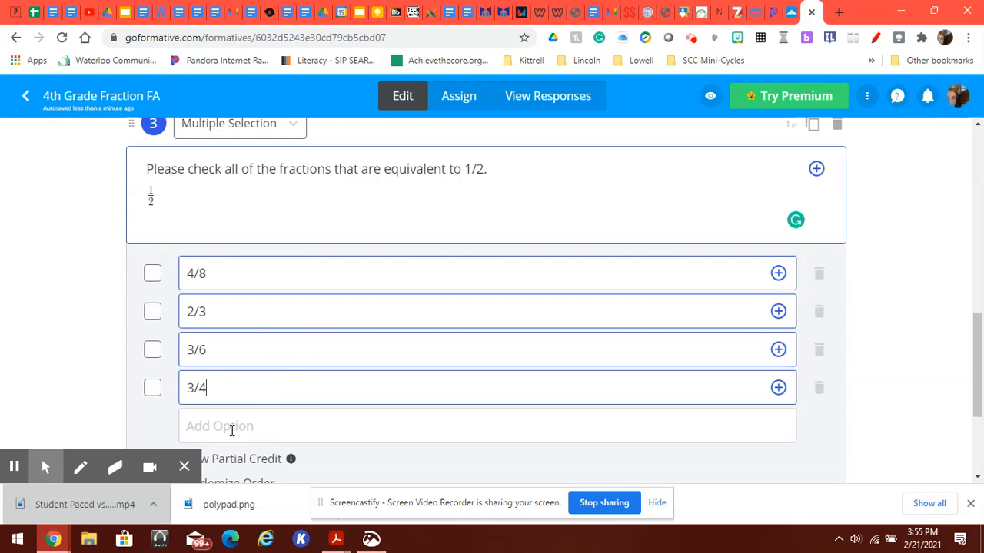
click(231, 427)
text(5/10)
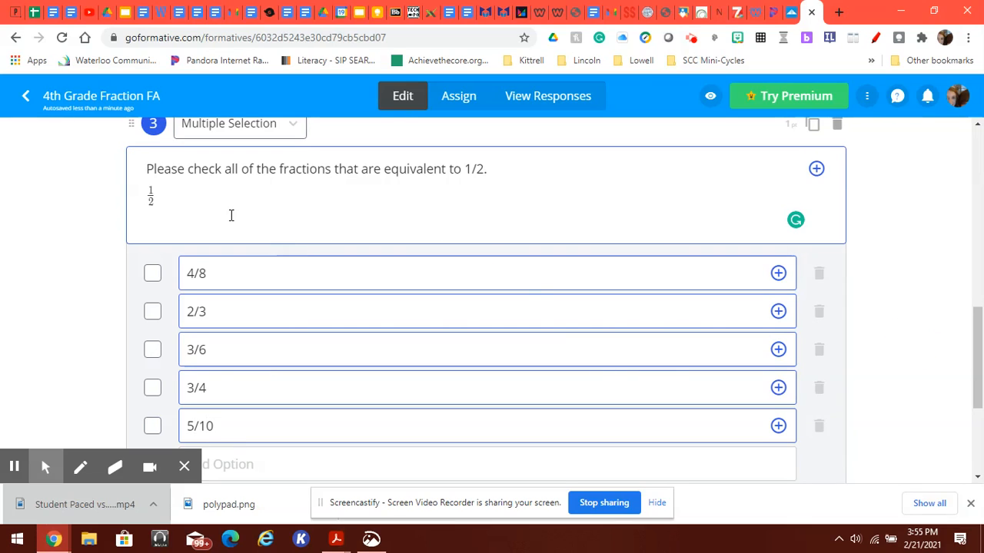
Step: Mark 4/8, 3/6 and 5/10 as the correct answers of question 3
click(153, 275)
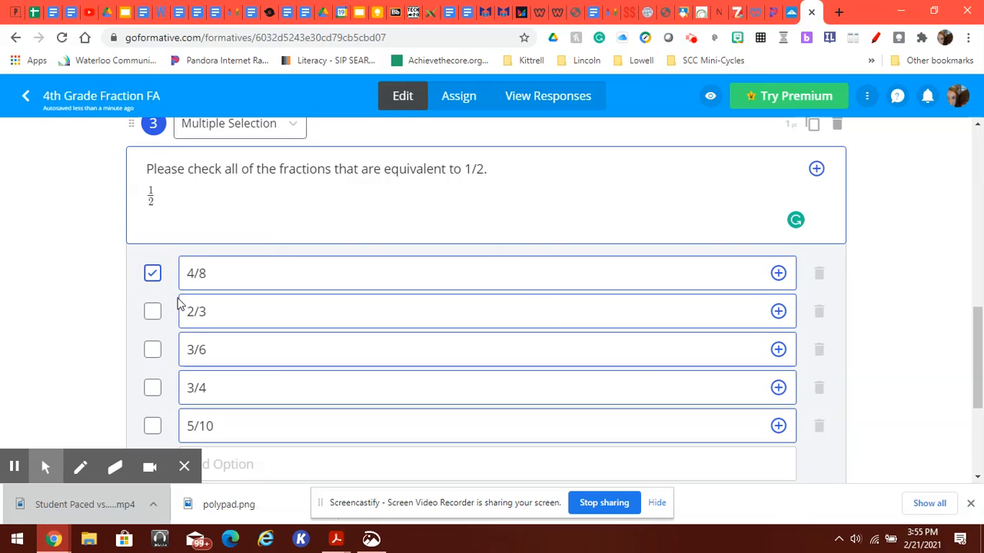
click(153, 352)
click(151, 427)
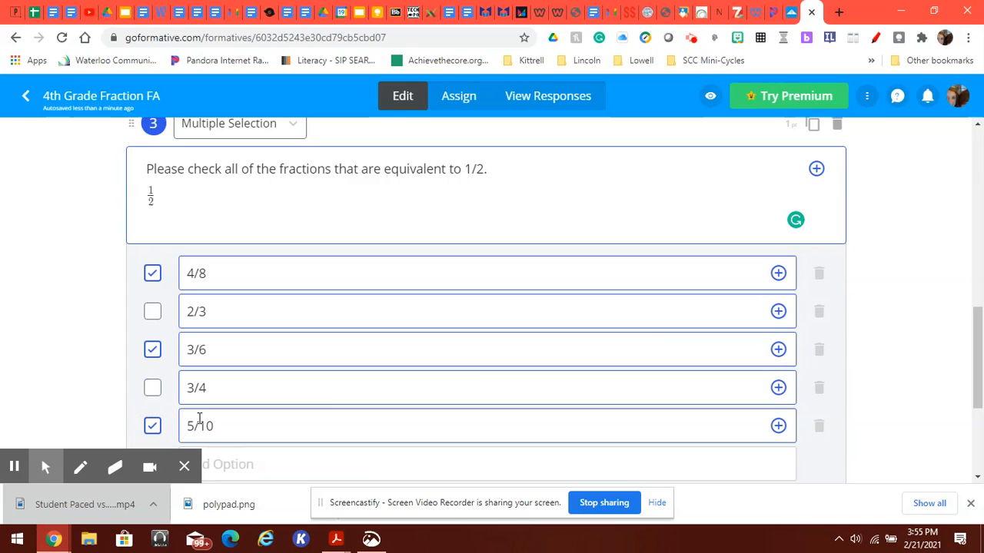
Step: Add a Multiple Choice question after question 3 and begin its prompt with "The"
scroll(867, 301, down, 2)
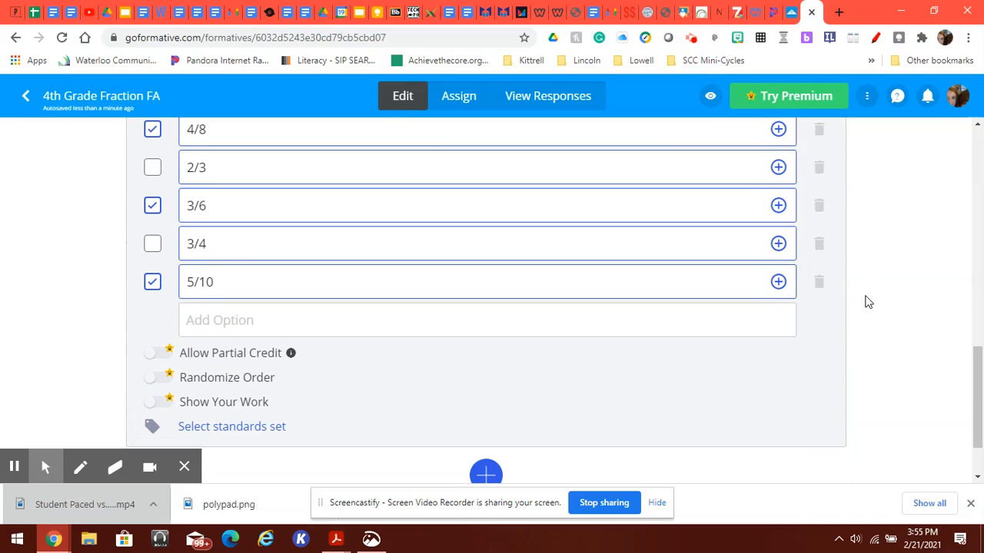
scroll(867, 301, down, 1)
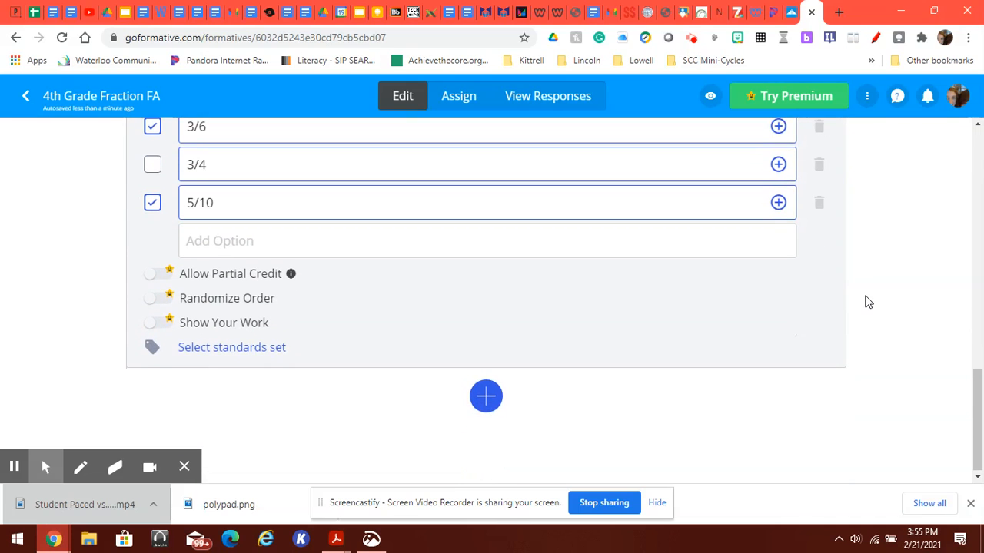
click(485, 396)
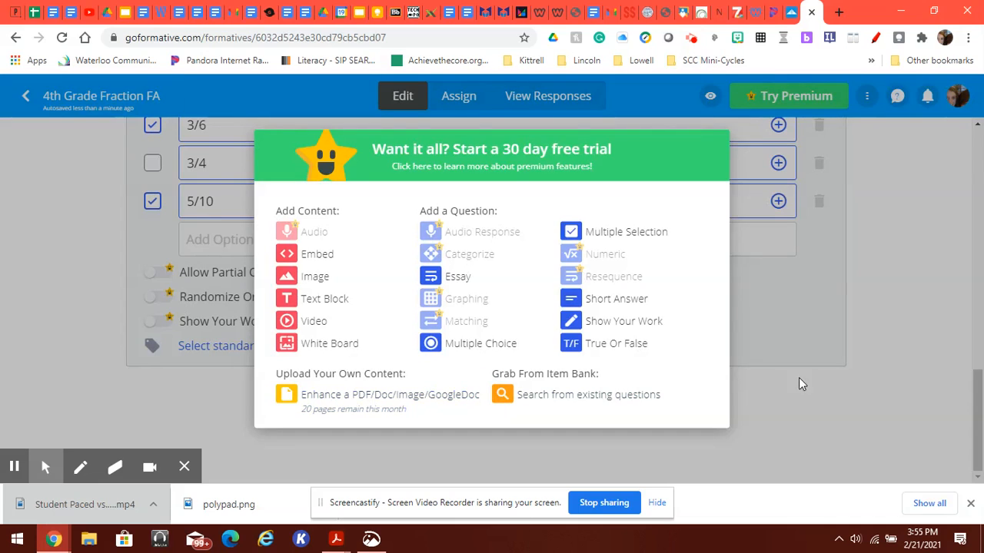
click(472, 346)
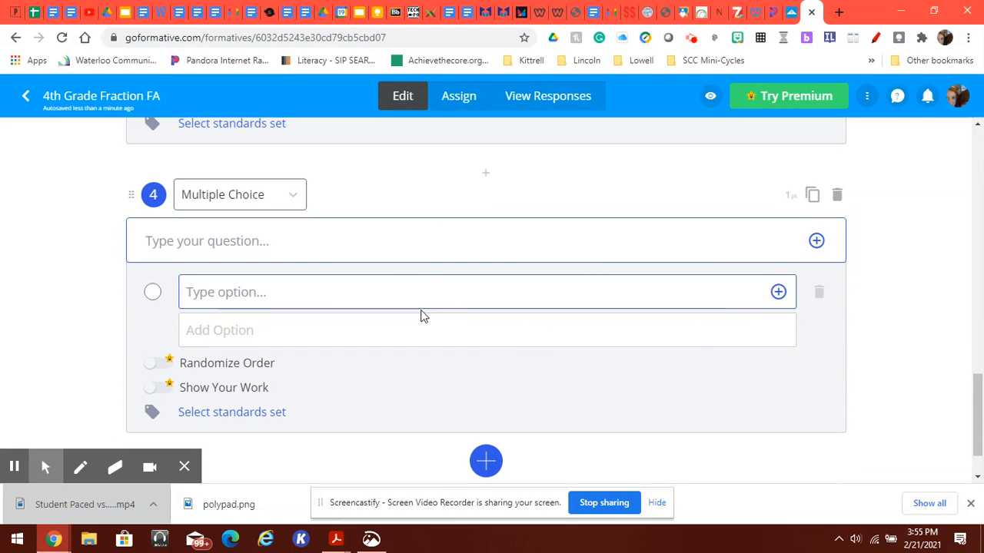
click(398, 260)
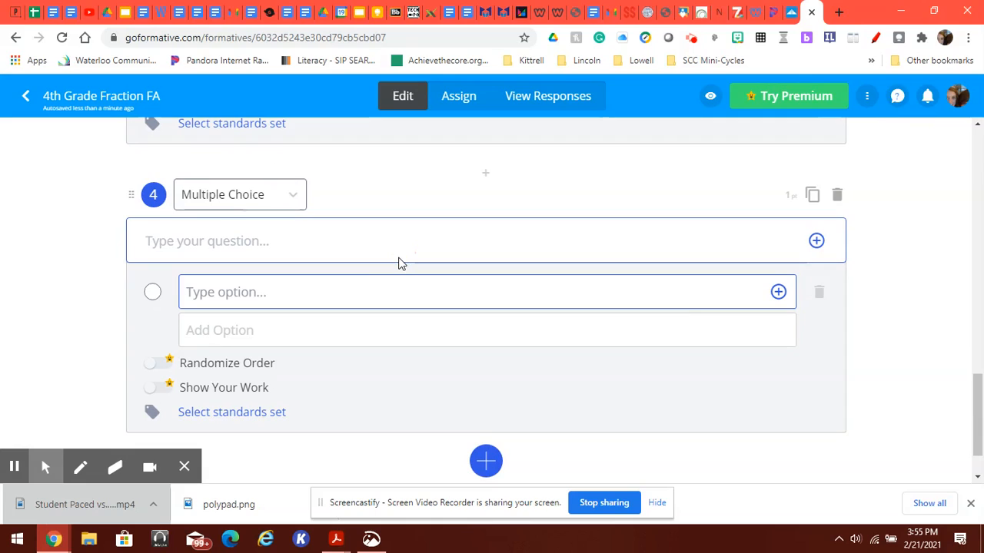
text(The )
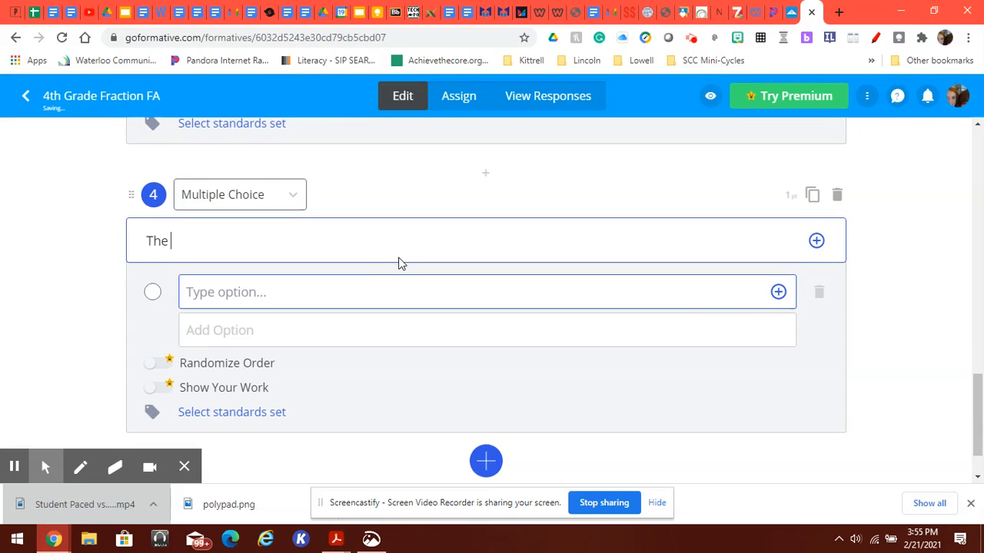
text(sum of the)
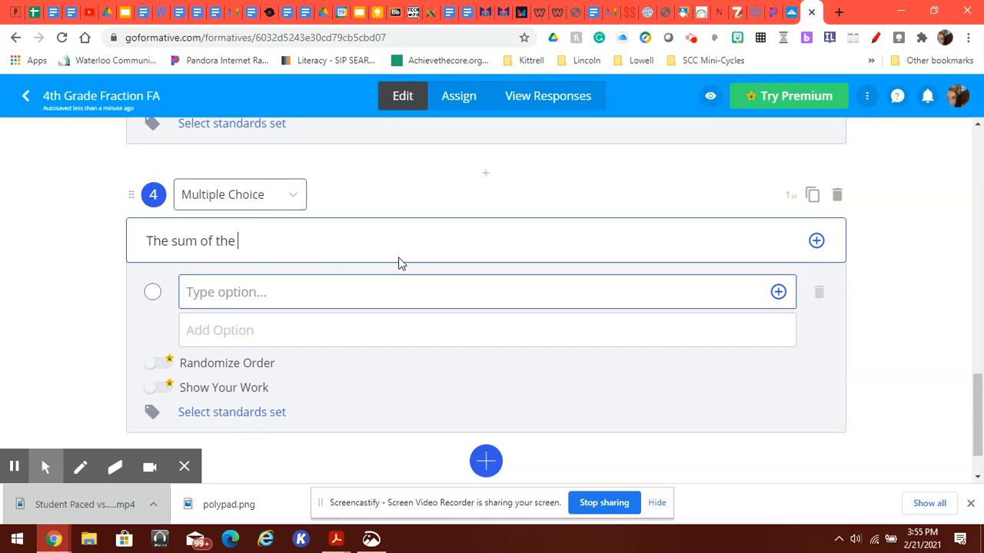
key(BackSpace)
key(BackSpace)
key(BackSpace)
key(BackSpace)
key(BackSpace)
key(BackSpace)
key(BackSpace)
key(BackSpace)
key(BackSpace)
key(BackSpace)
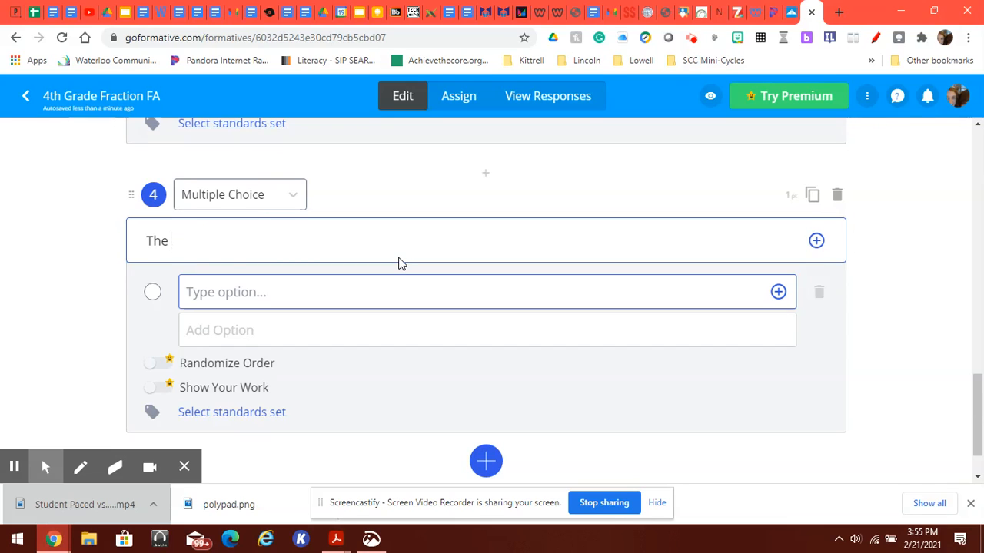
Step: Complete question 4's prompt to read "The difference of the following task is equal to:" and start a new line below it
text(difference of the following tas)
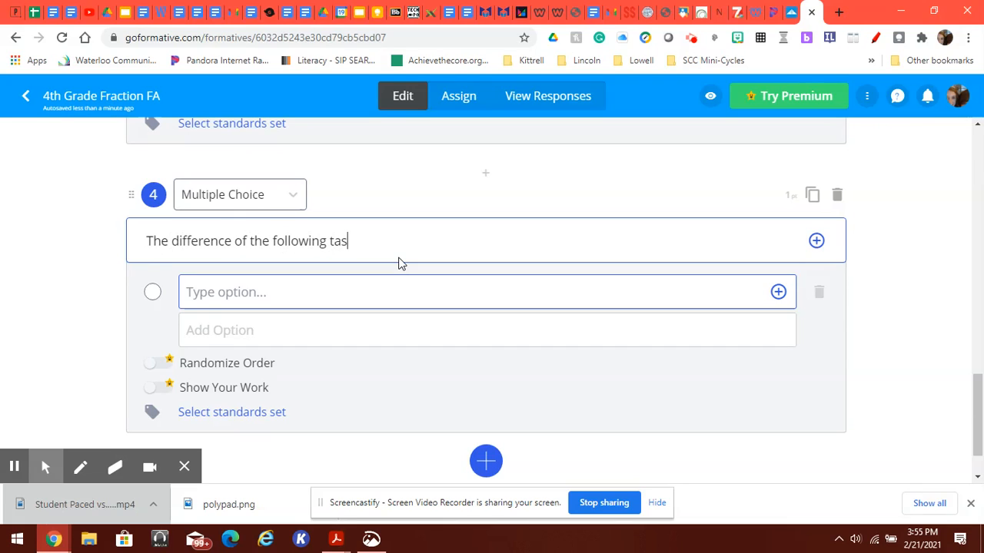
text(k is equal to)
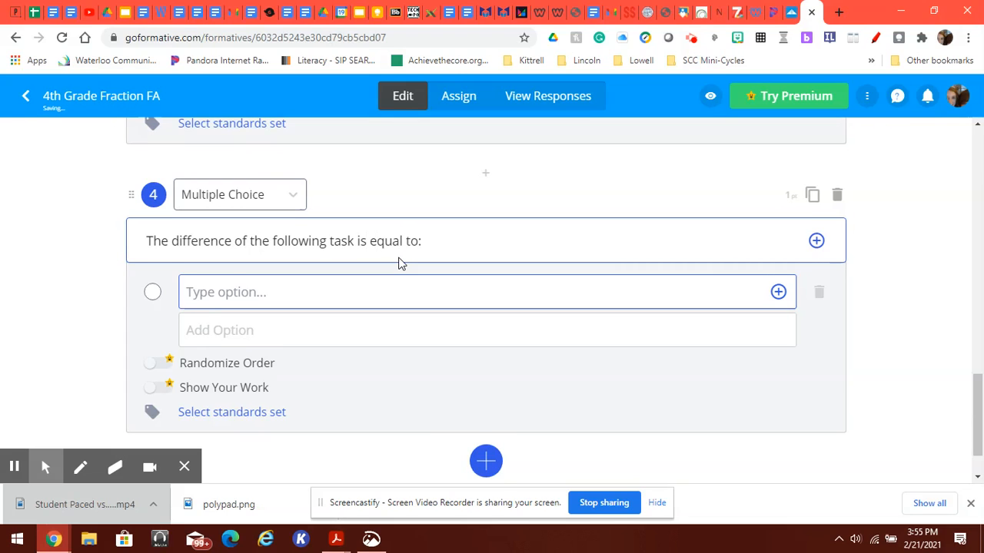
text(:)
key(Return)
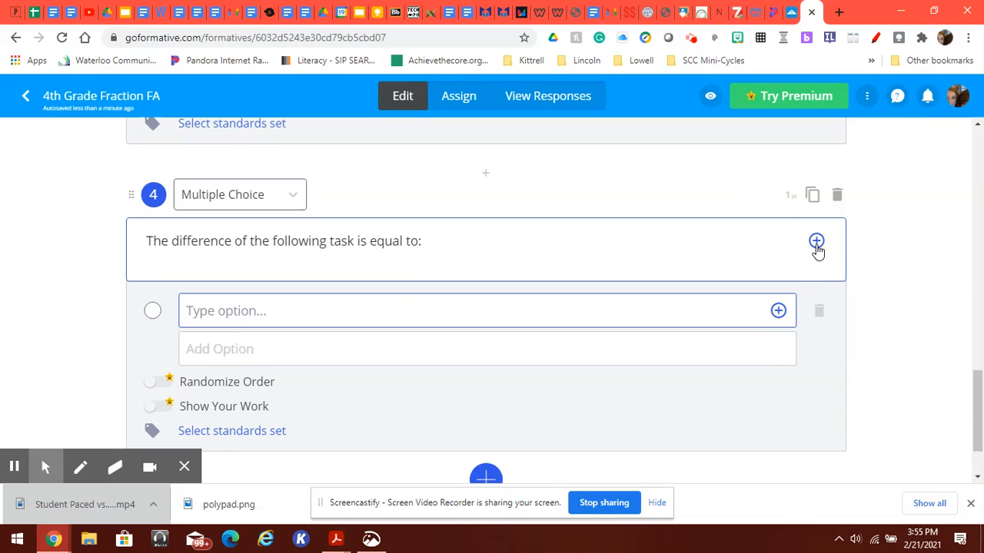
Step: Insert a math expression below question 4's prompt text and delete its entire sample formula
click(817, 242)
click(768, 278)
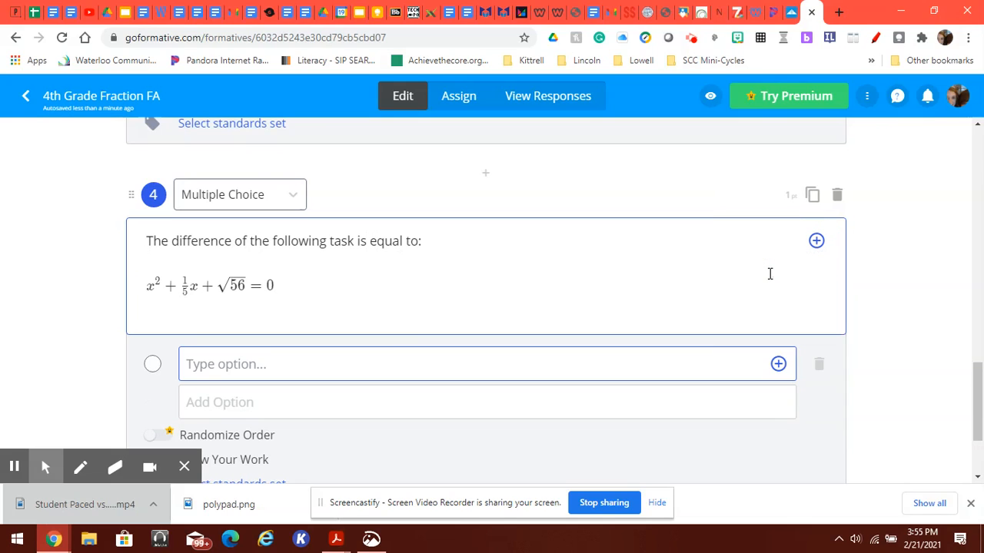
click(266, 285)
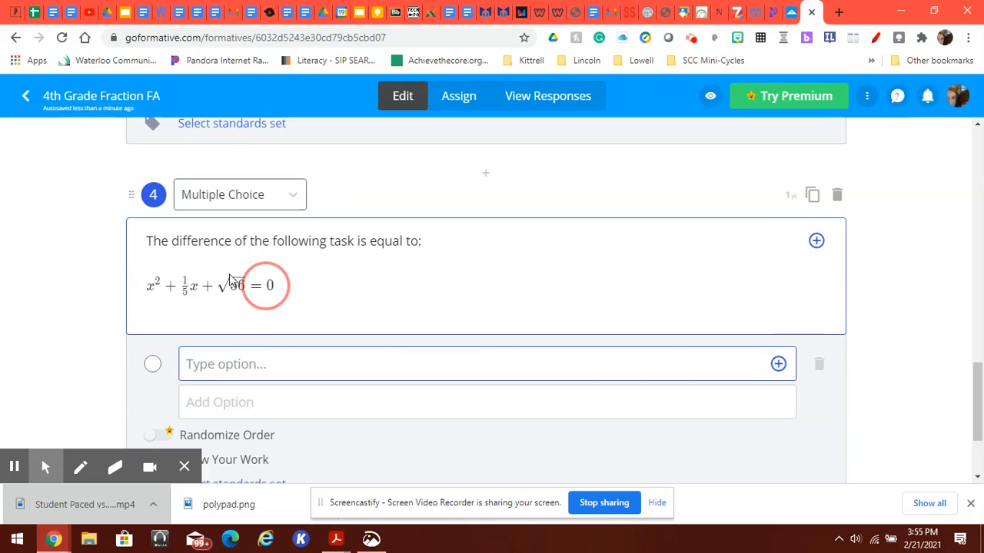
drag(284, 299, 136, 292)
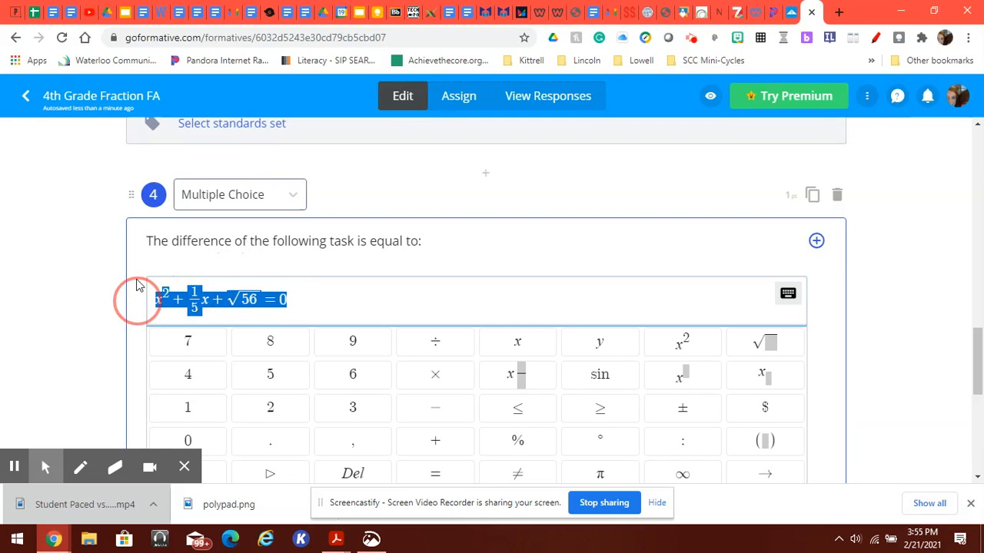
key(BackSpace)
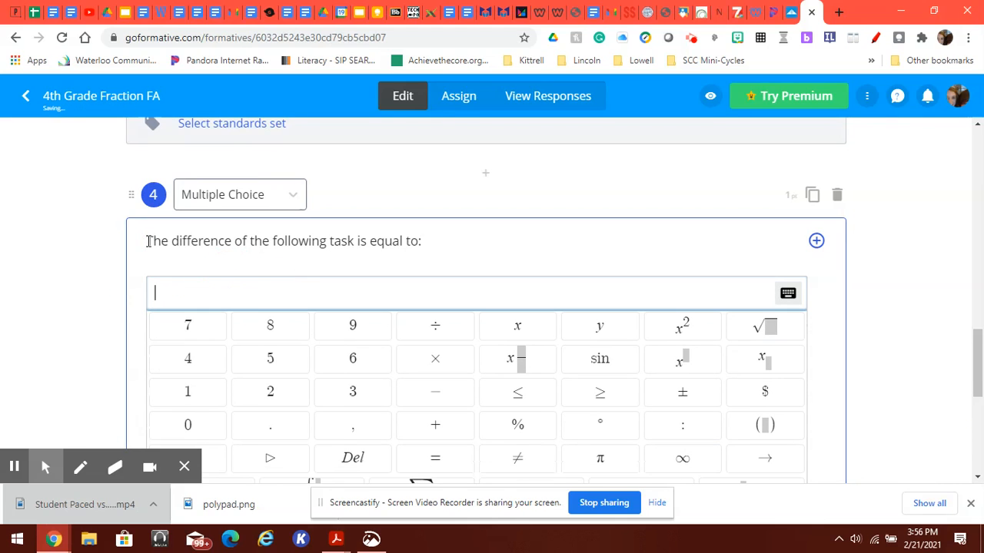
Step: Enter 4/5 − 1/3 with stacked fractions in question 4's emptied math expression and finish editing it
click(148, 242)
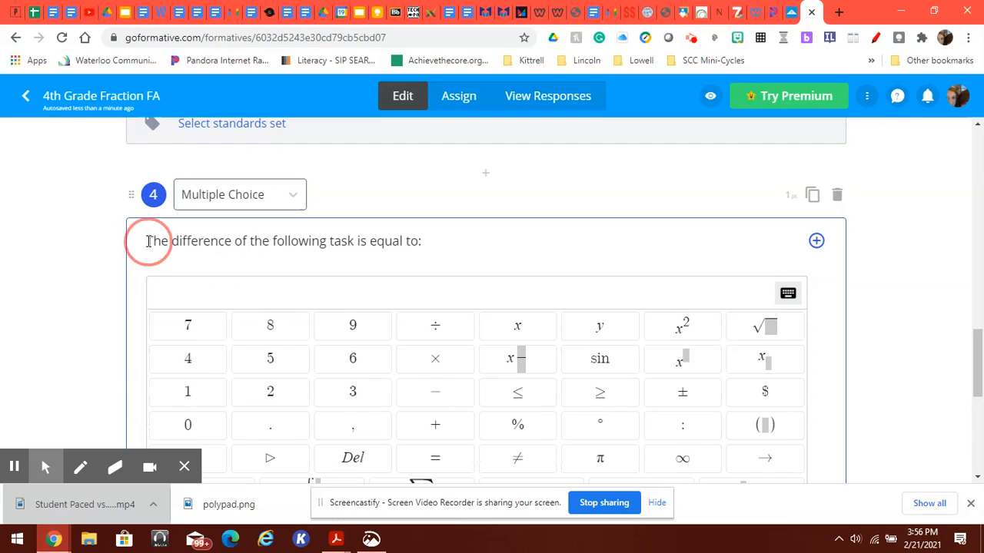
click(180, 292)
click(523, 372)
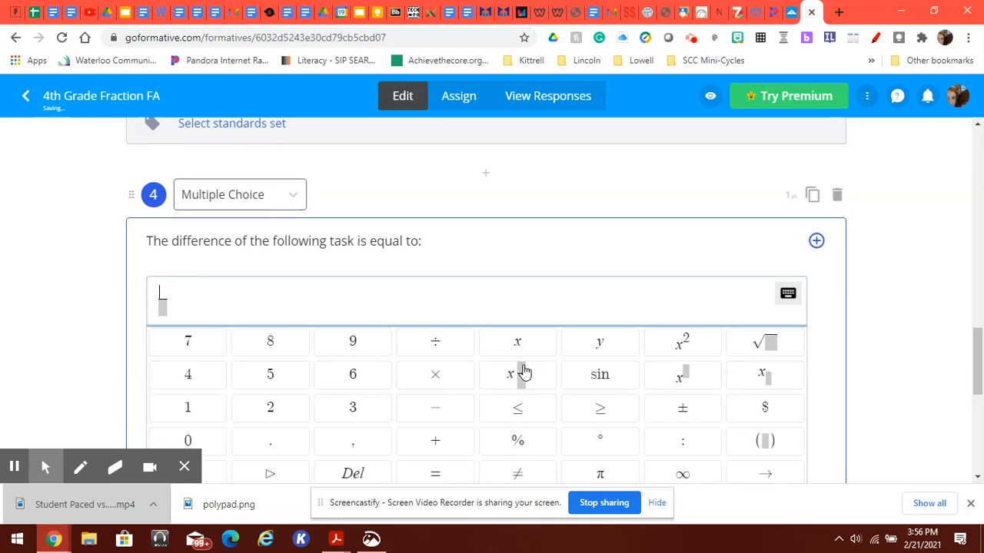
text(4)
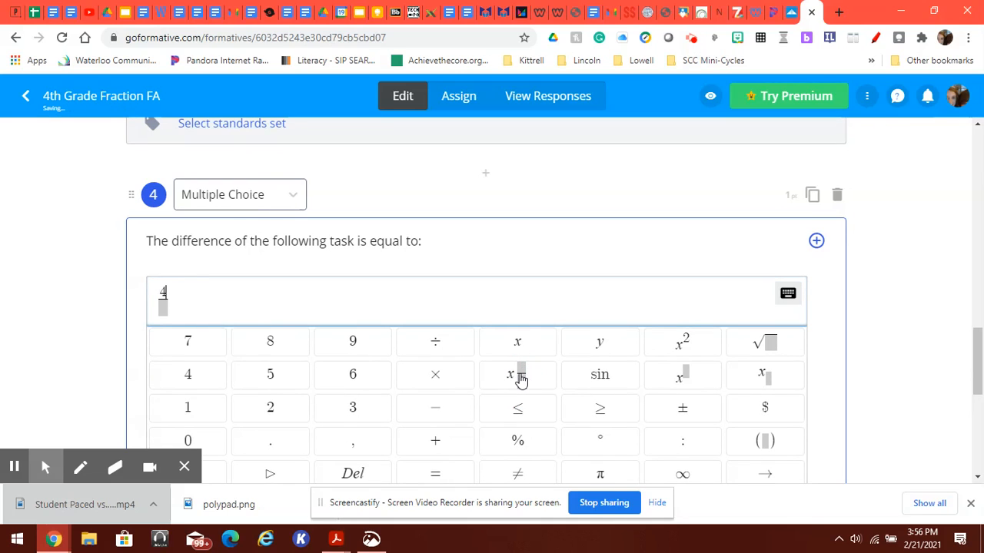
key(Down)
text(5)
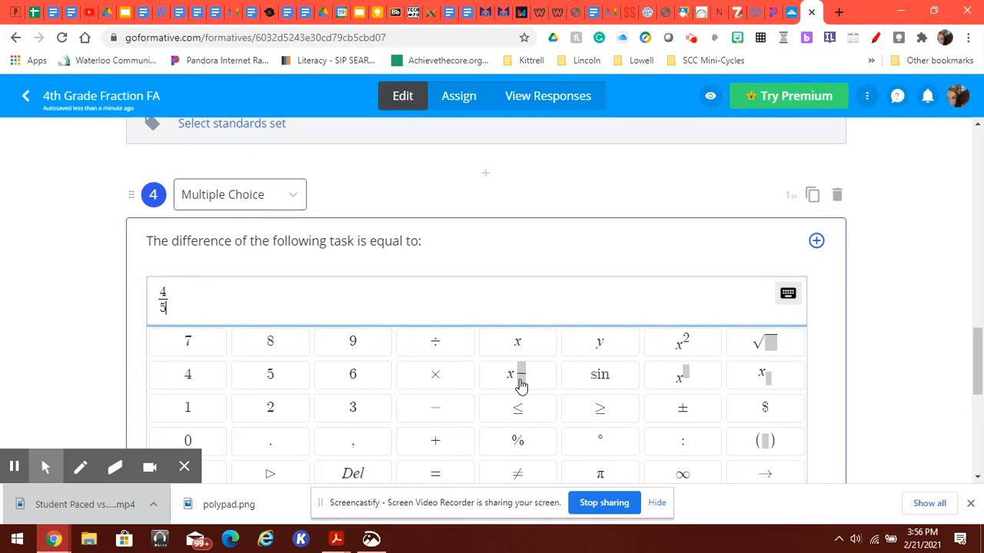
click(430, 413)
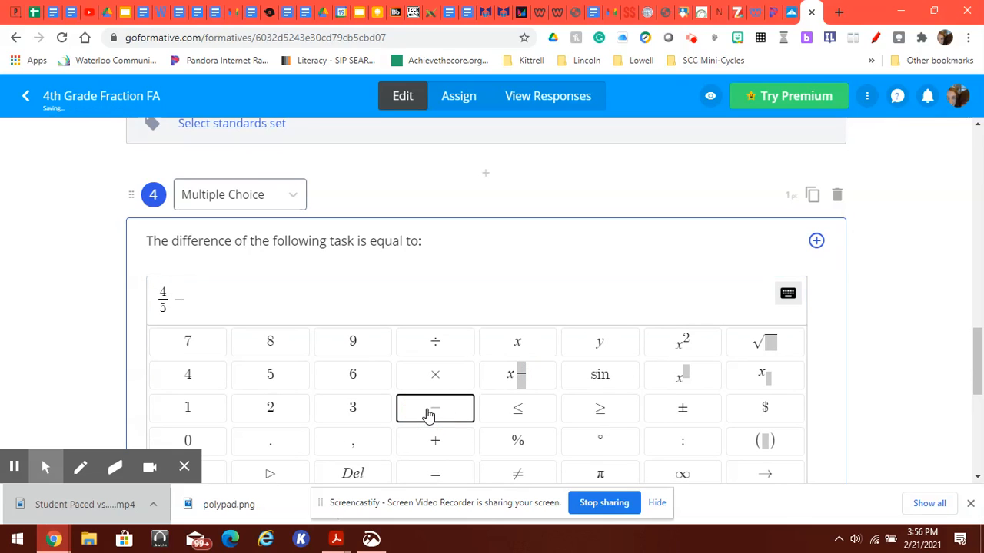
click(545, 378)
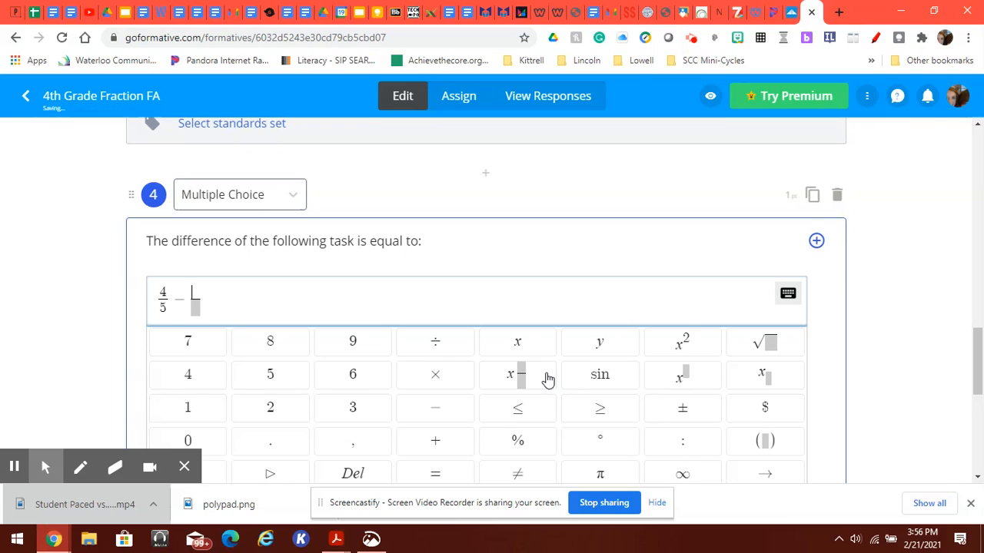
text(1)
key(Down)
text(3)
scroll(694, 397, down, 2)
click(422, 410)
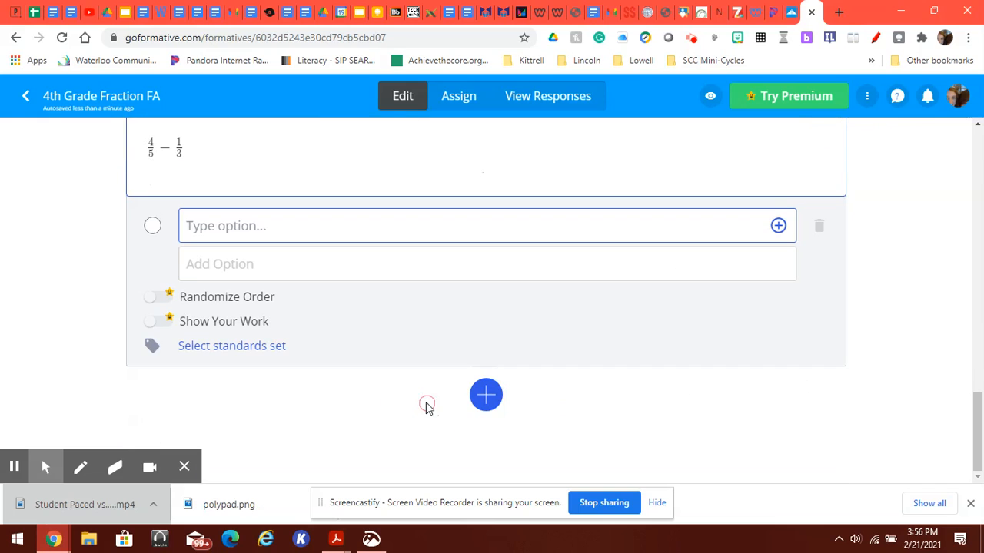
Step: Add the answer options 6/13, 7/15, 3/5 and 4/5 to question 4 and mark 7/15 as correct
scroll(837, 396, up, 2)
scroll(836, 396, down, 1)
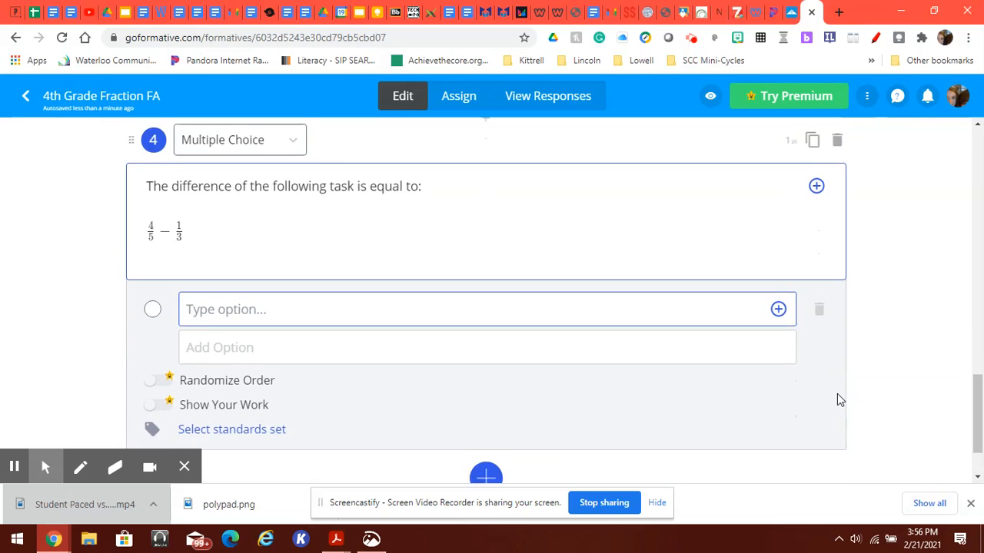
click(259, 300)
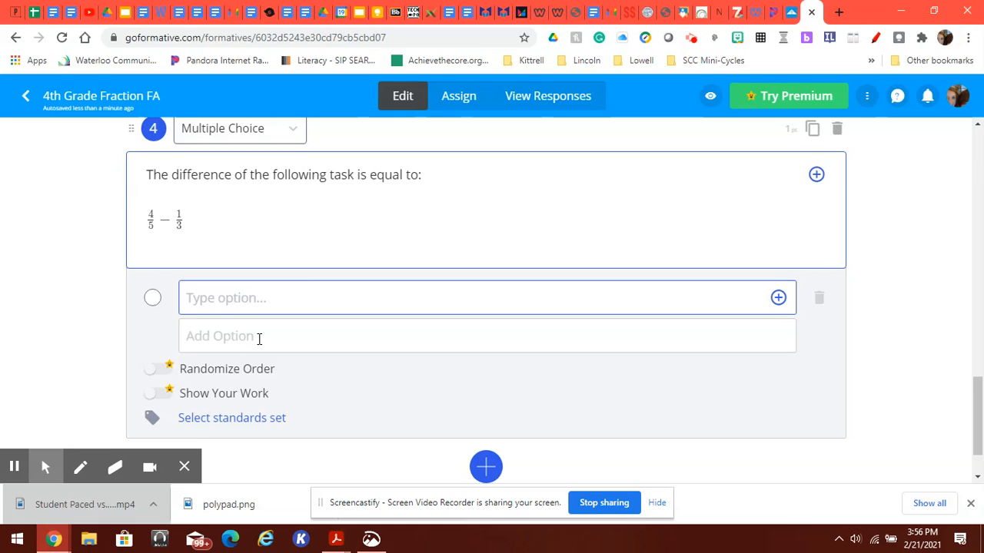
text(6/13)
click(259, 339)
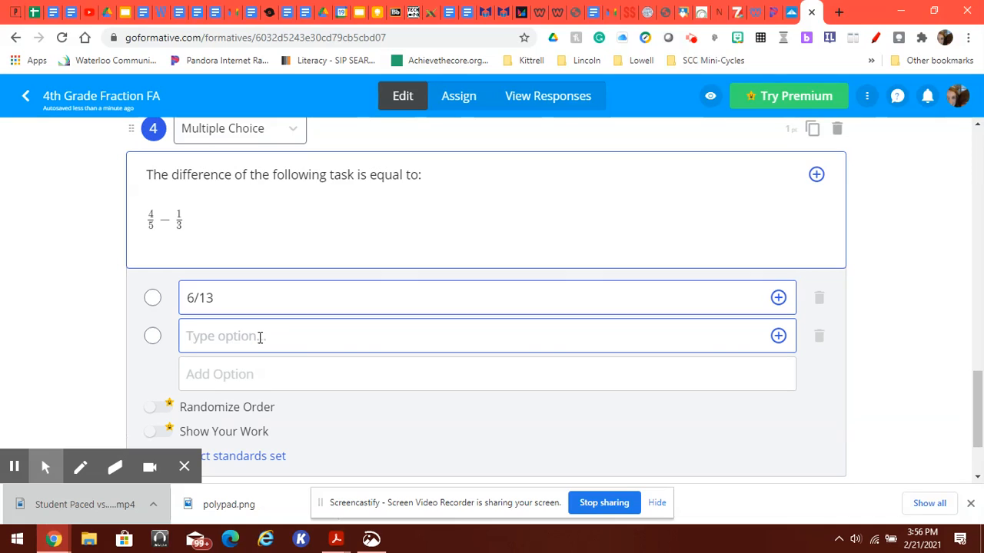
text(7/15)
click(256, 375)
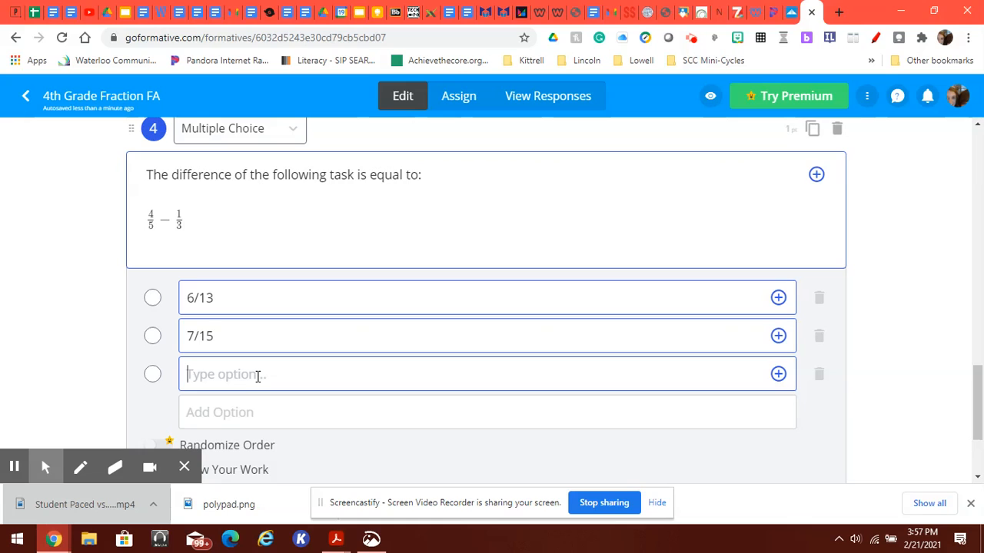
text(3/5)
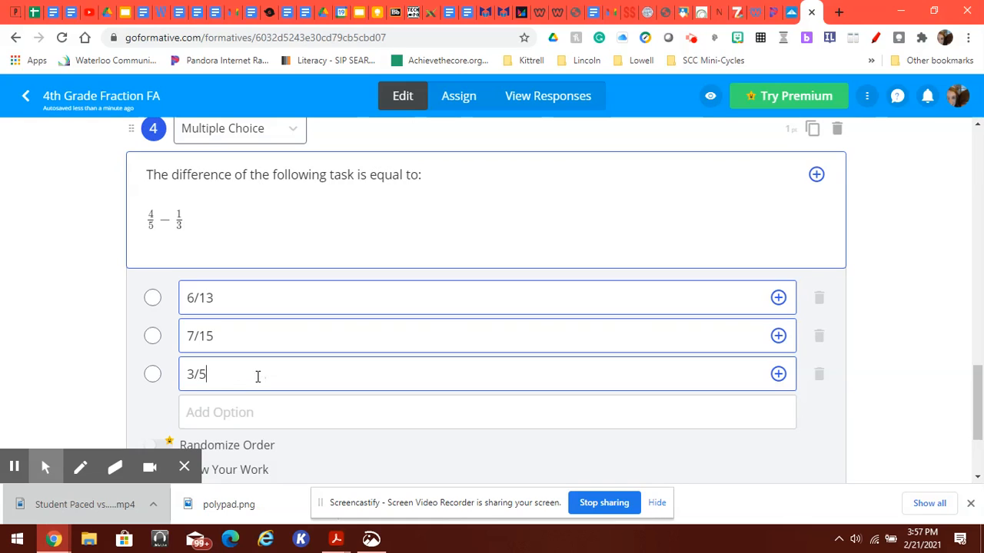
click(260, 420)
text(4/5)
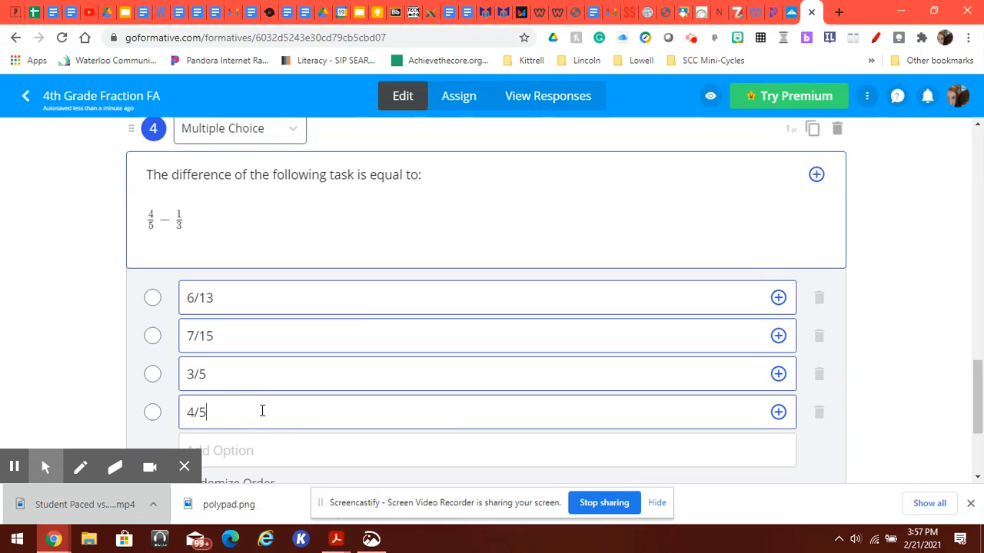
click(152, 342)
scroll(878, 391, down, 3)
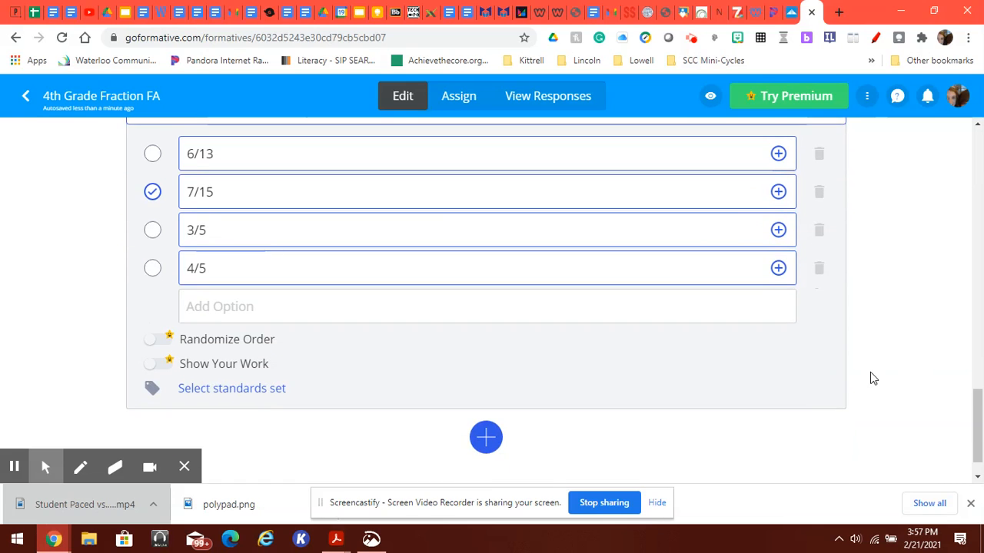
click(486, 396)
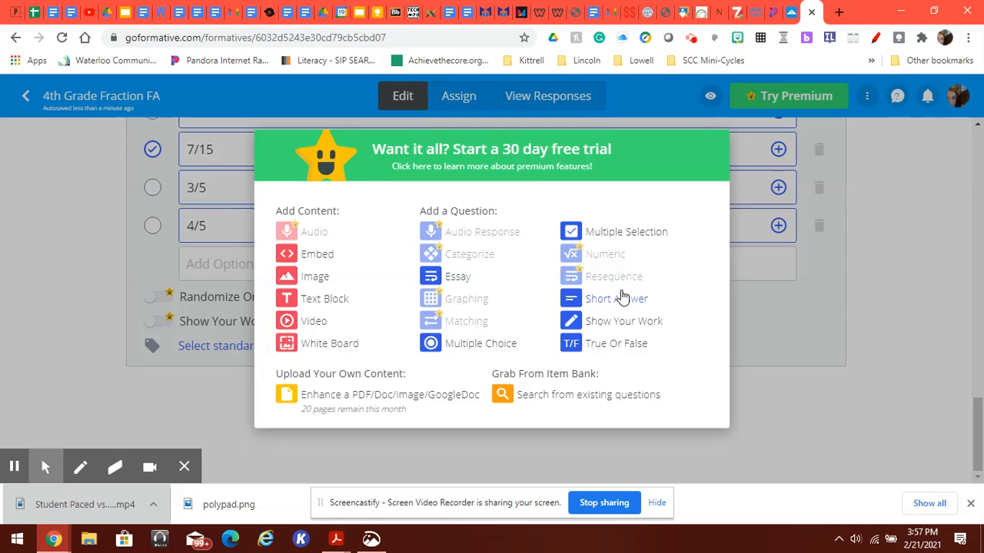
click(315, 348)
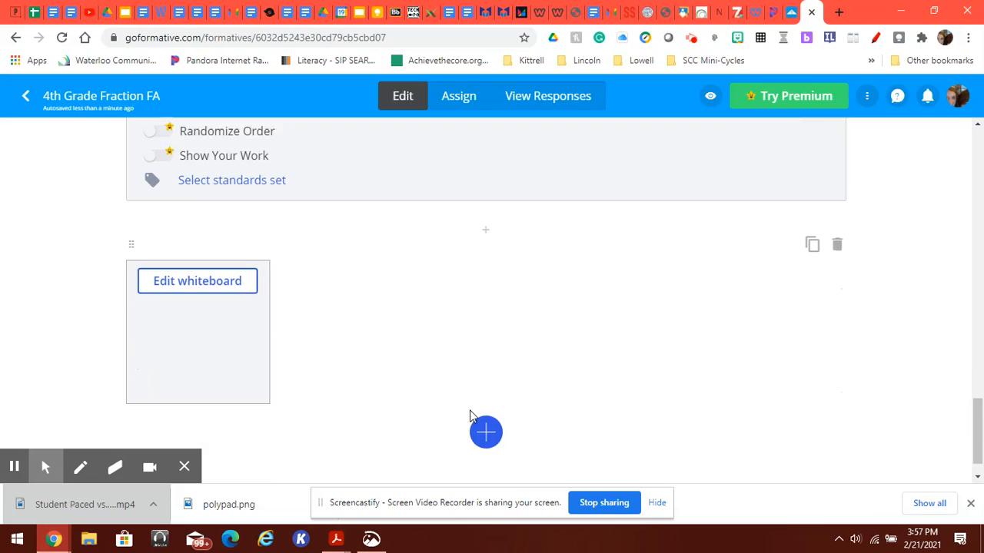
click(840, 212)
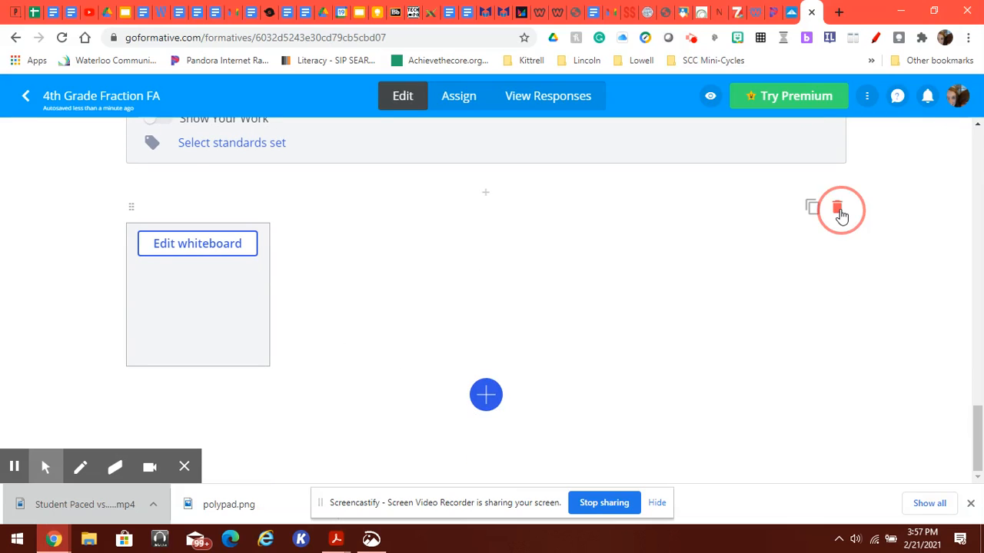
click(407, 314)
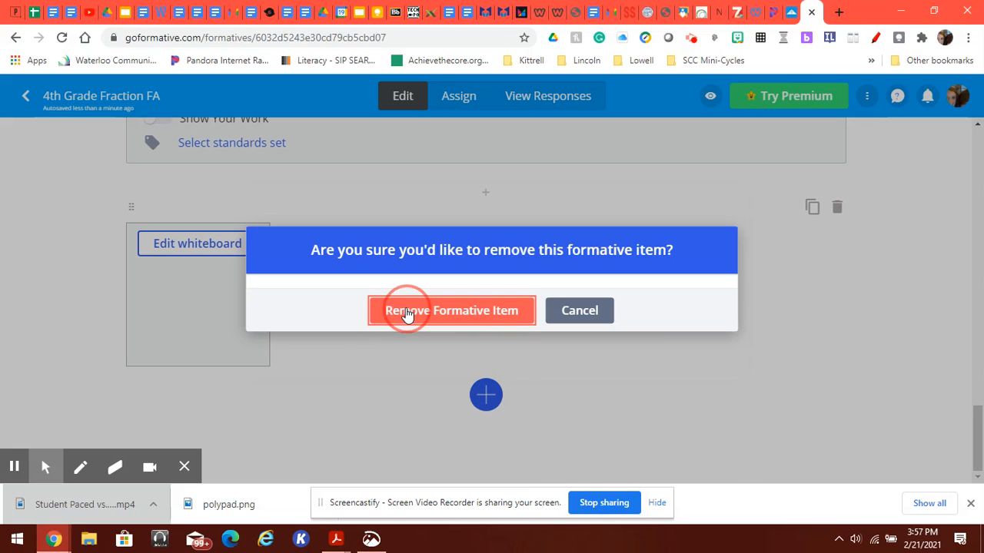
Step: Set the point value of question 2, the Show Your Work question, to 2
scroll(709, 405, up, 10)
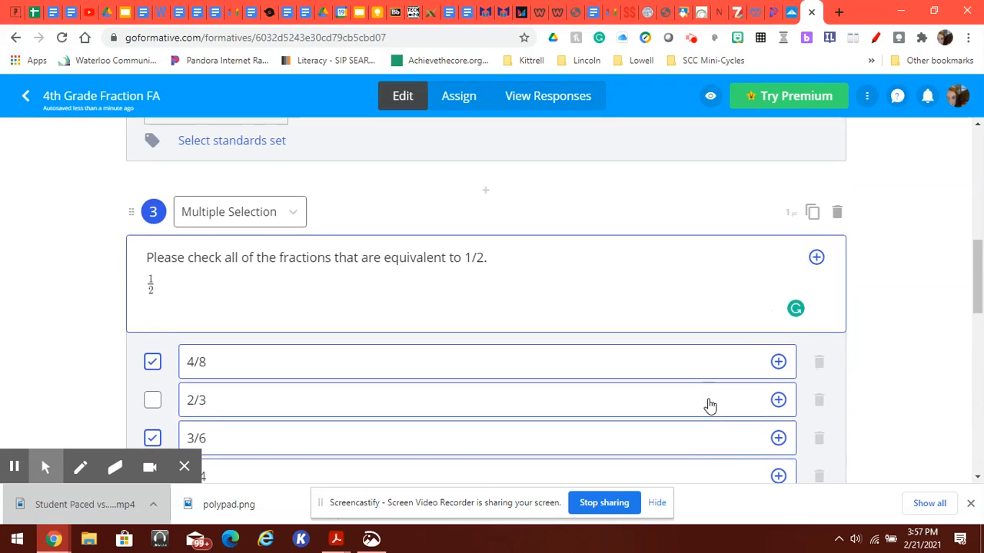
scroll(709, 405, up, 10)
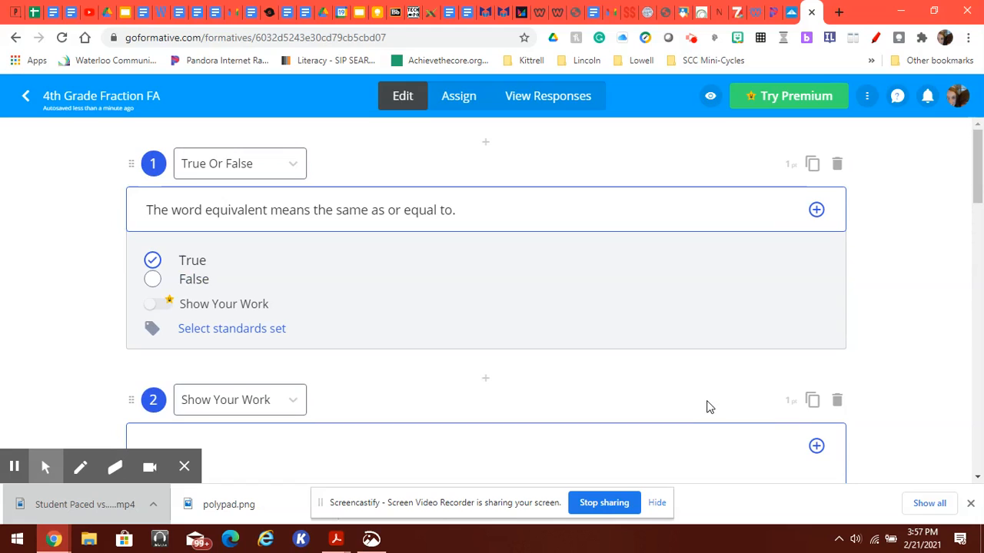
scroll(794, 204, down, 2)
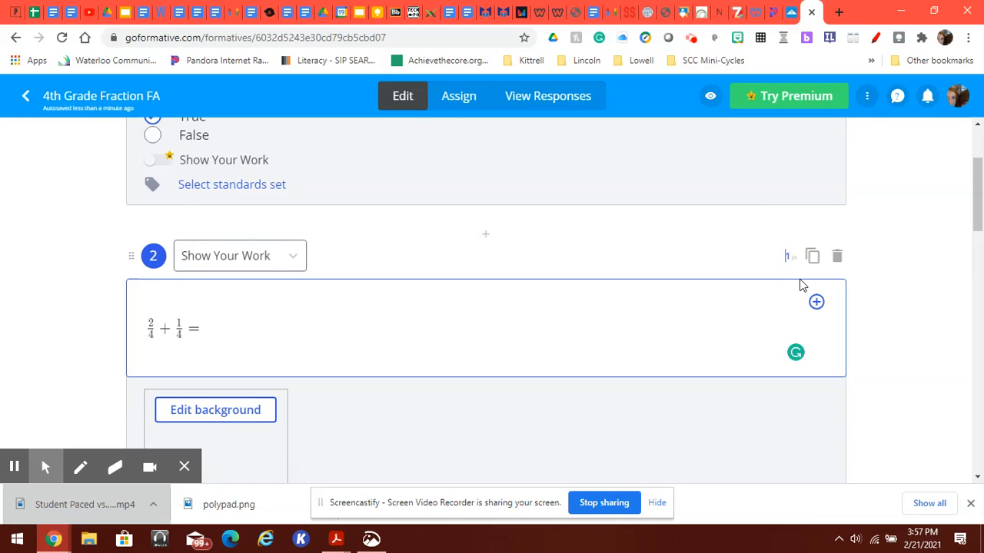
text(2)
click(948, 354)
Step: Set the point value of question 3, the Multiple Selection question, to 3
scroll(812, 410, down, 10)
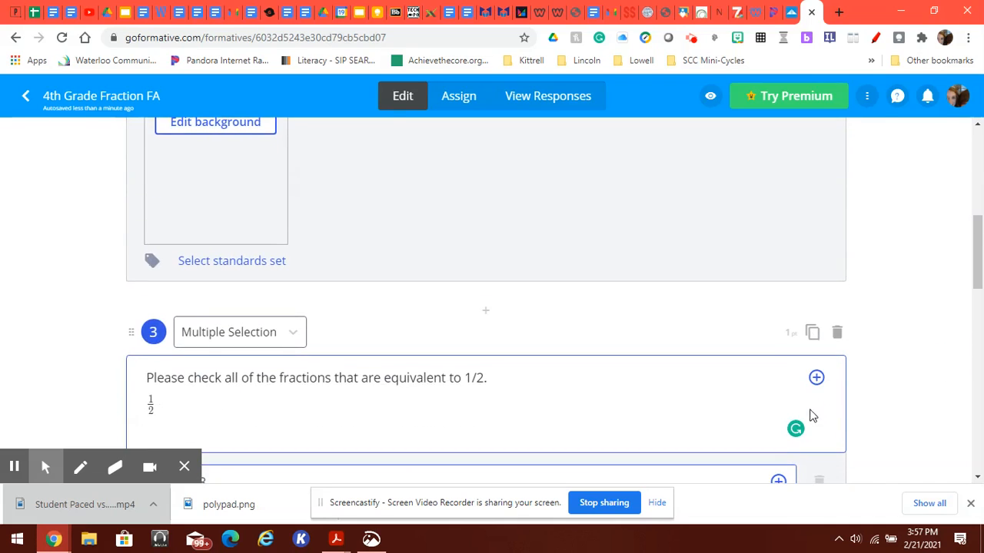
scroll(807, 434, up, 2)
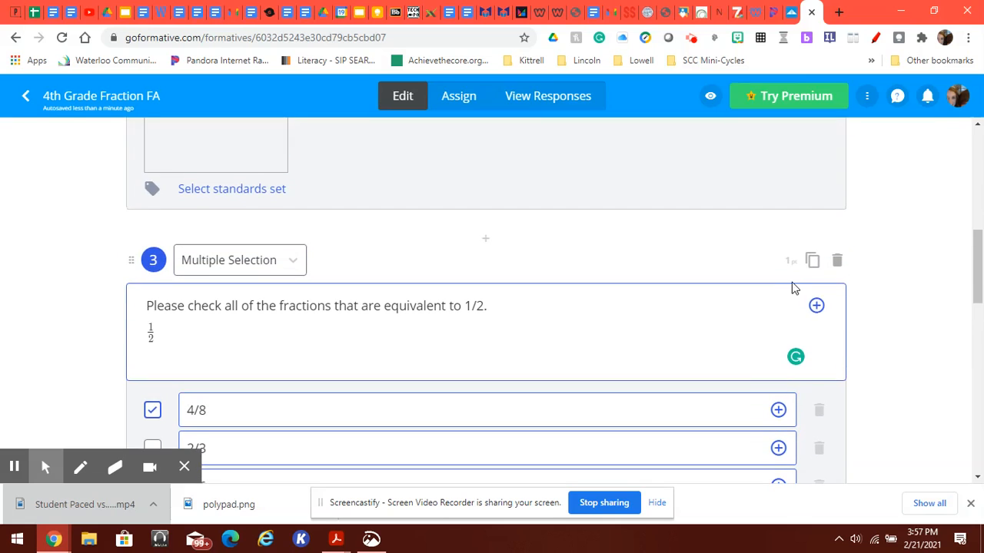
text(3)
click(900, 247)
Step: Preview the formative as a student and review the layout and point values of all four questions
scroll(892, 254, down, 7)
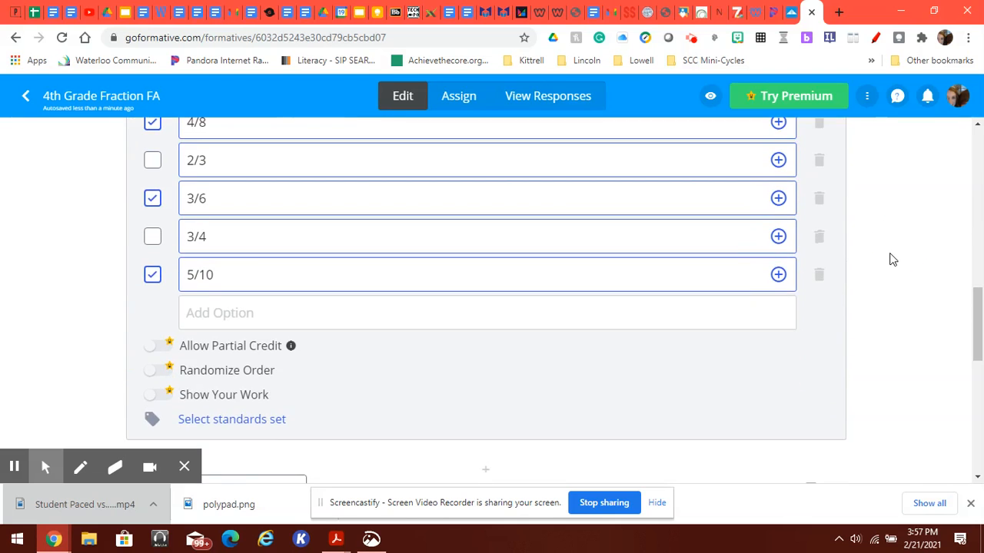
scroll(891, 260, down, 3)
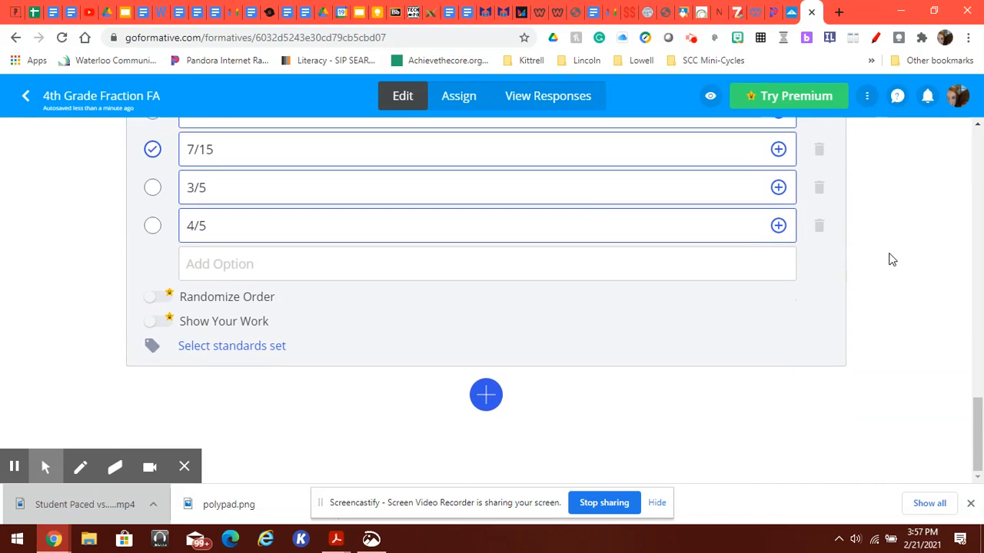
scroll(892, 259, up, 15)
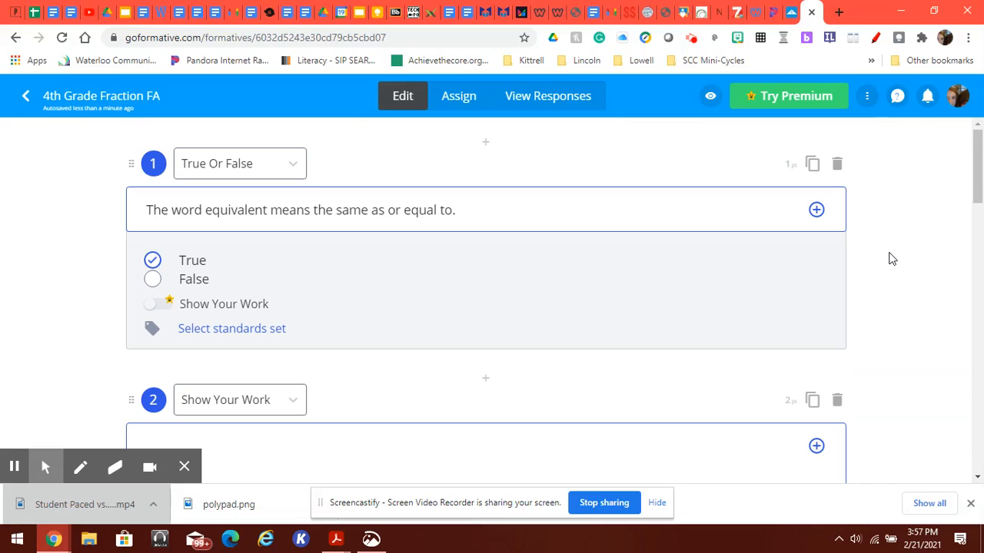
click(710, 97)
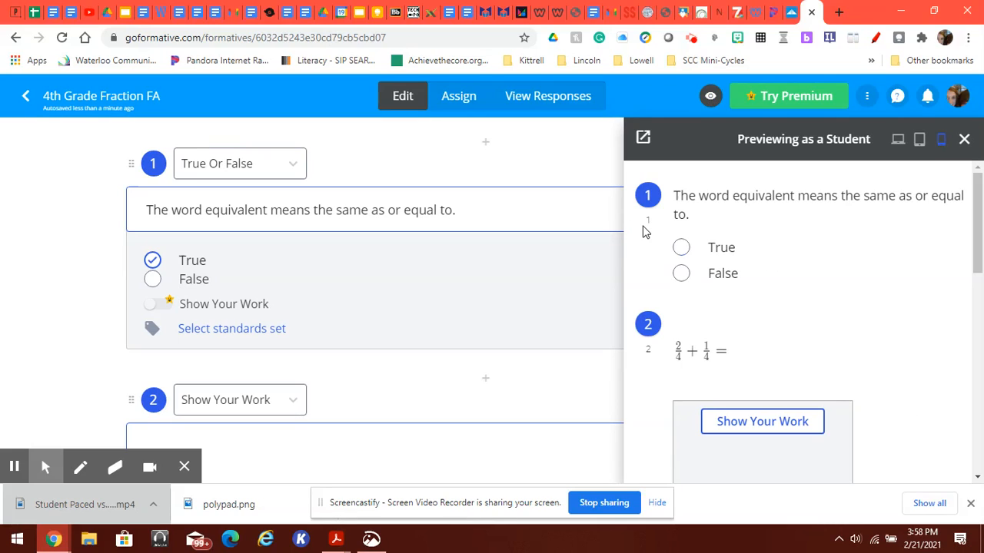
scroll(896, 334, down, 3)
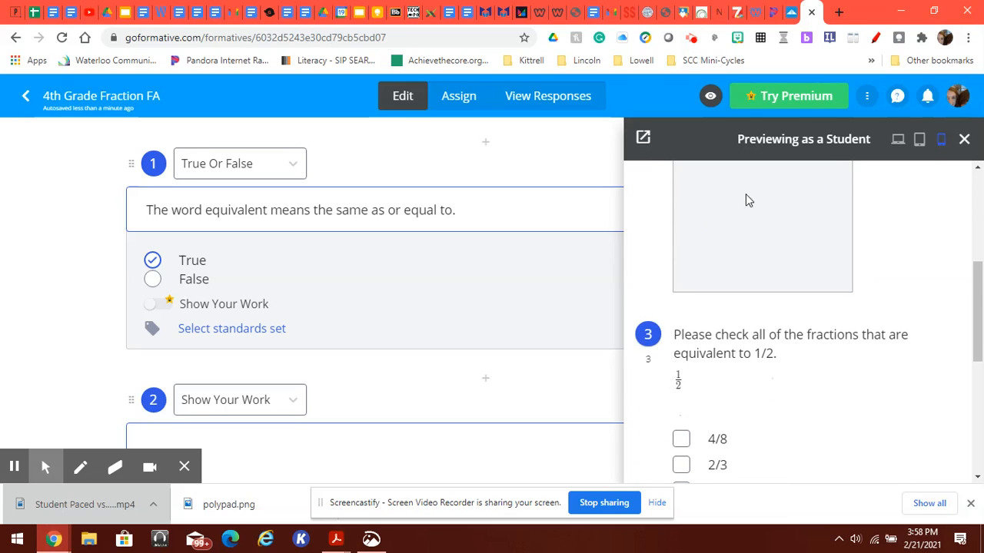
scroll(834, 288, up, 2)
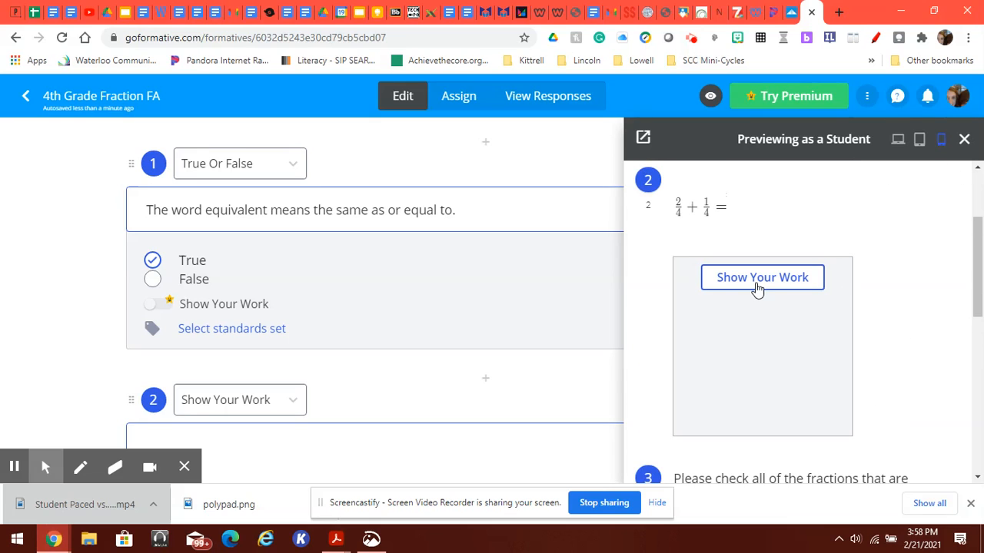
scroll(846, 276, down, 3)
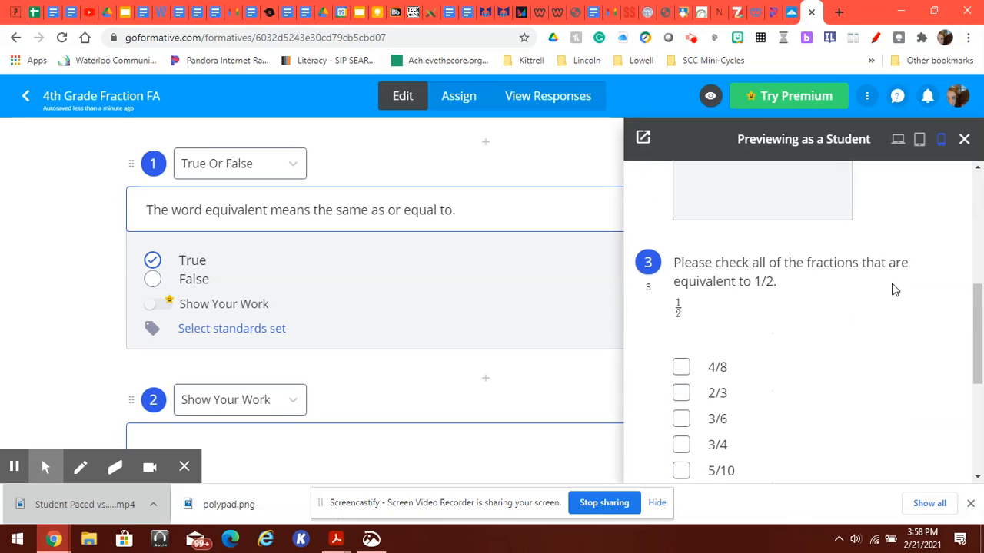
scroll(894, 289, down, 1)
scroll(894, 289, down, 4)
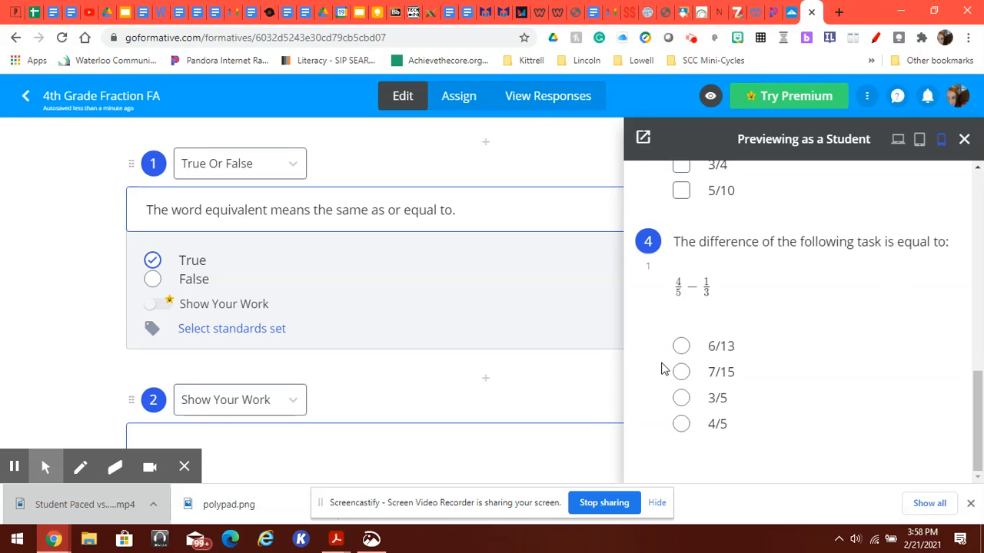
scroll(875, 376, up, 1)
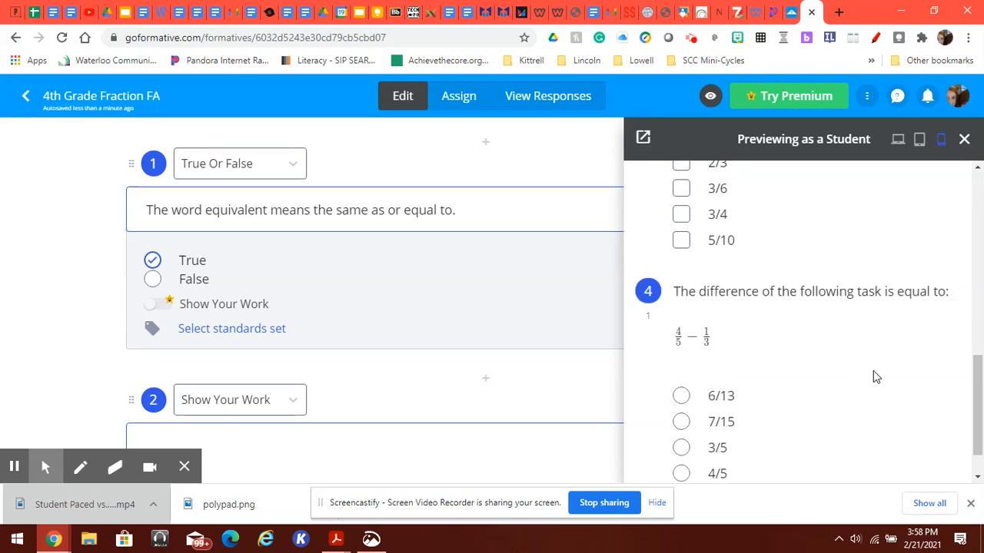
scroll(873, 370, up, 1)
scroll(911, 345, up, 3)
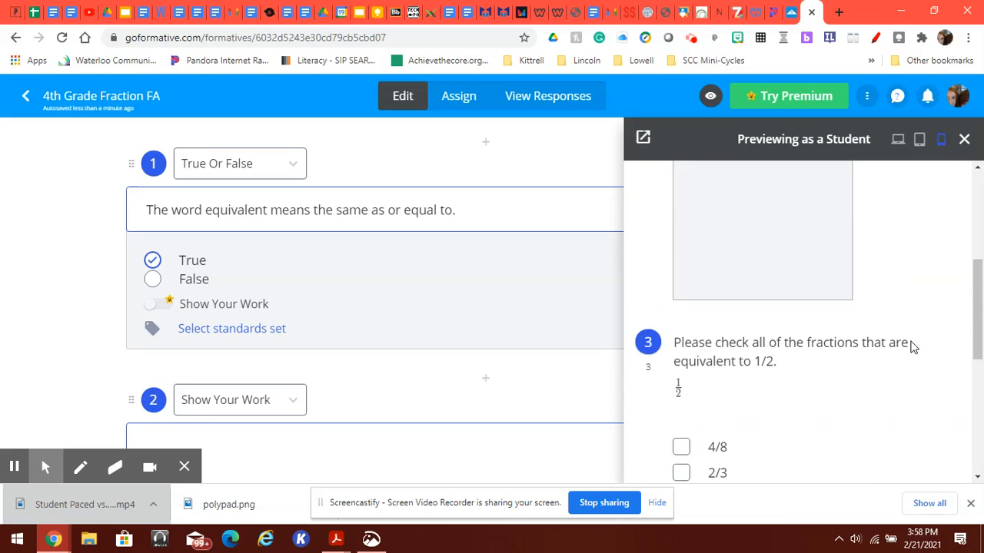
scroll(907, 346, up, 2)
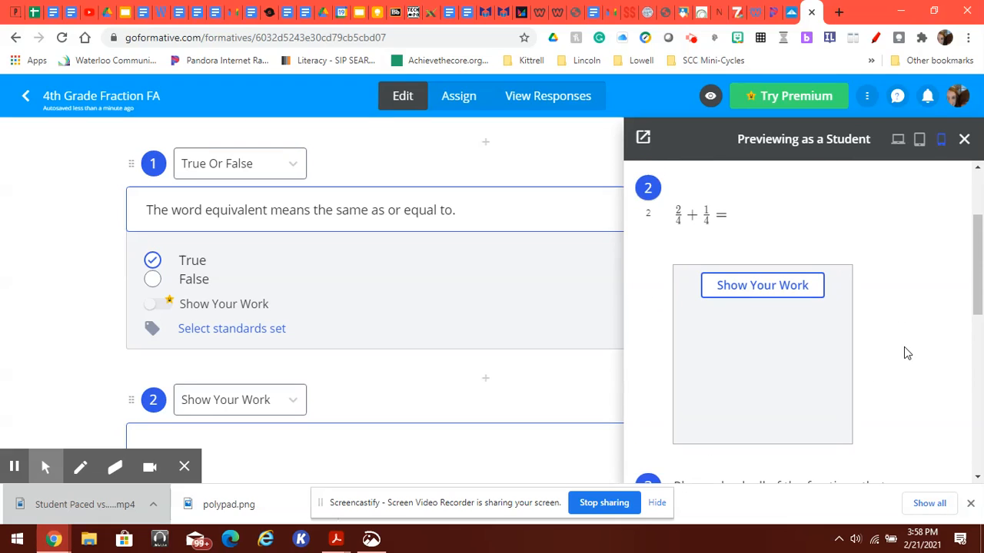
Step: Open question 2's Show Your Work canvas in the student preview to view its drawing tools, and go back to the previous page
click(778, 286)
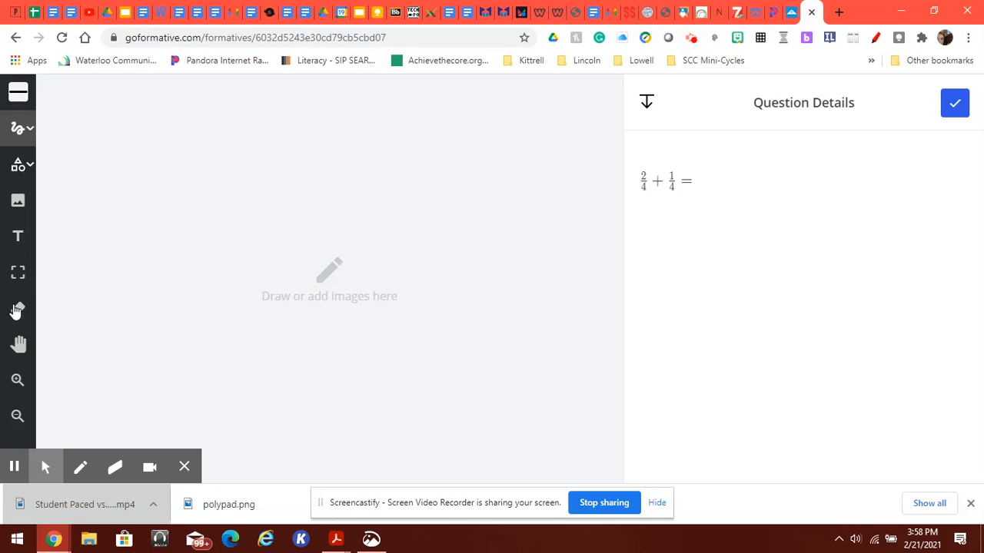
click(45, 467)
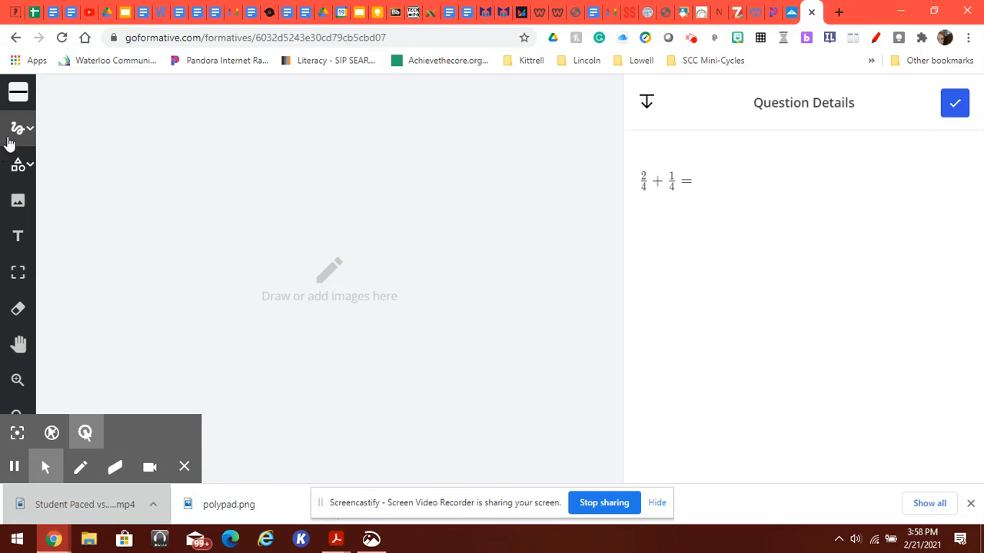
click(16, 38)
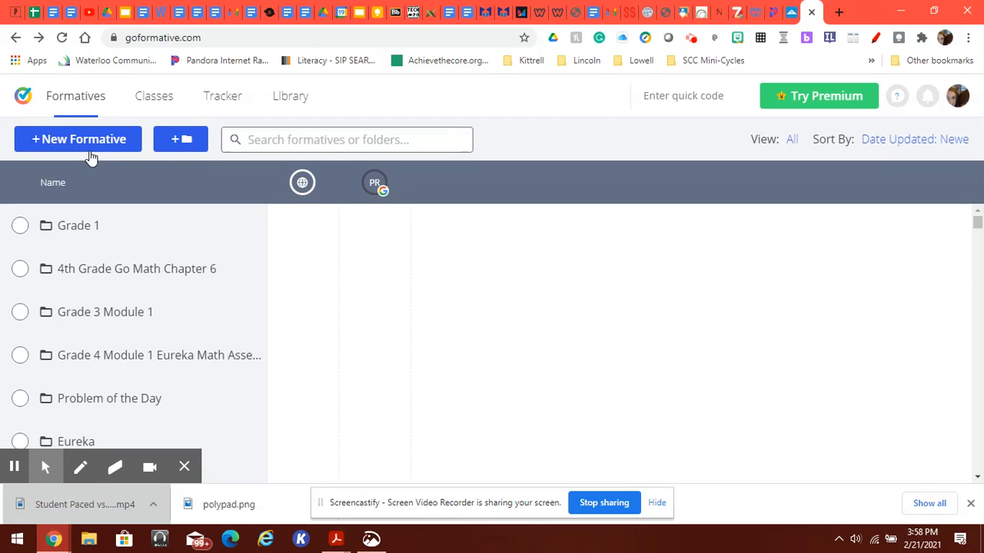
Step: Search the formatives list for "4th Grade Fraction FA" and reopen the first match
click(274, 141)
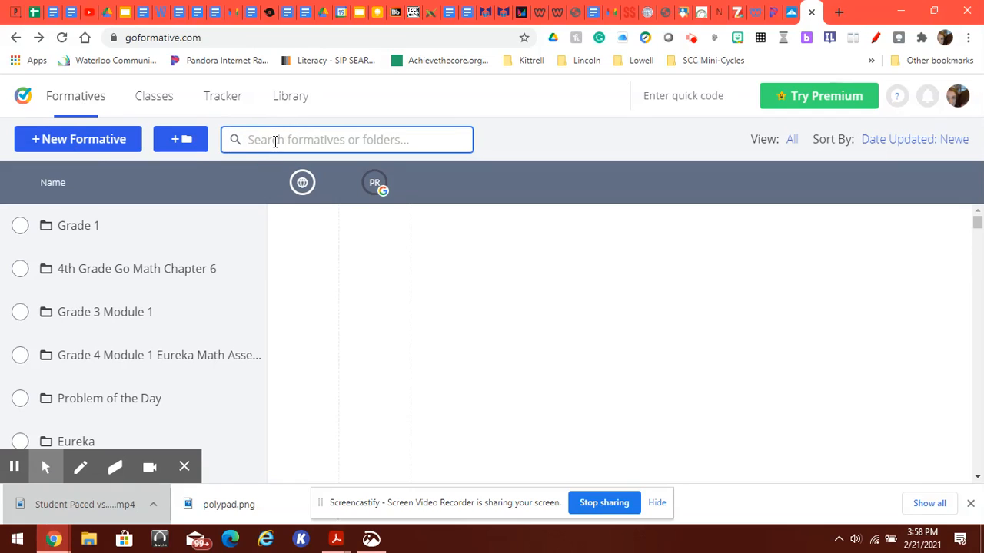
text(4th G)
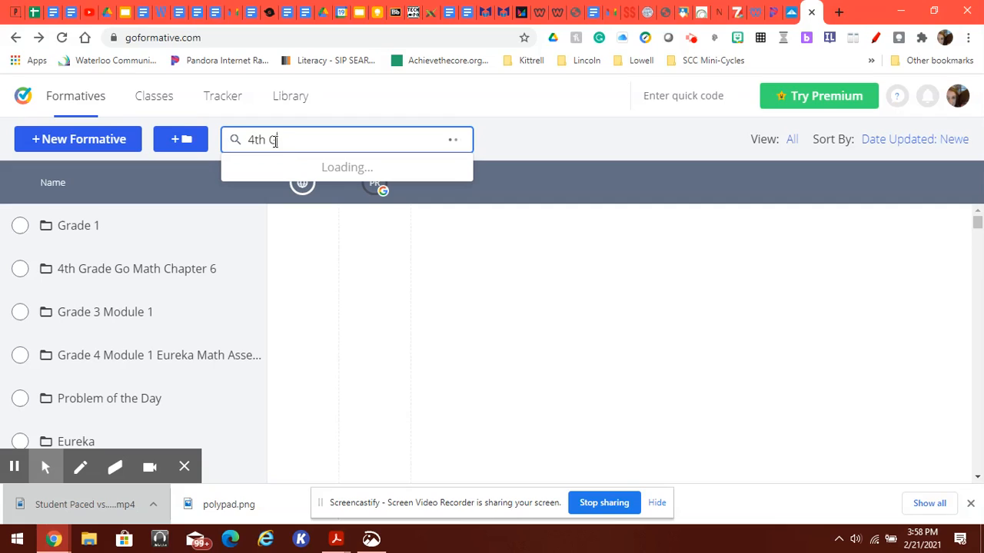
text(rade Fraction FA)
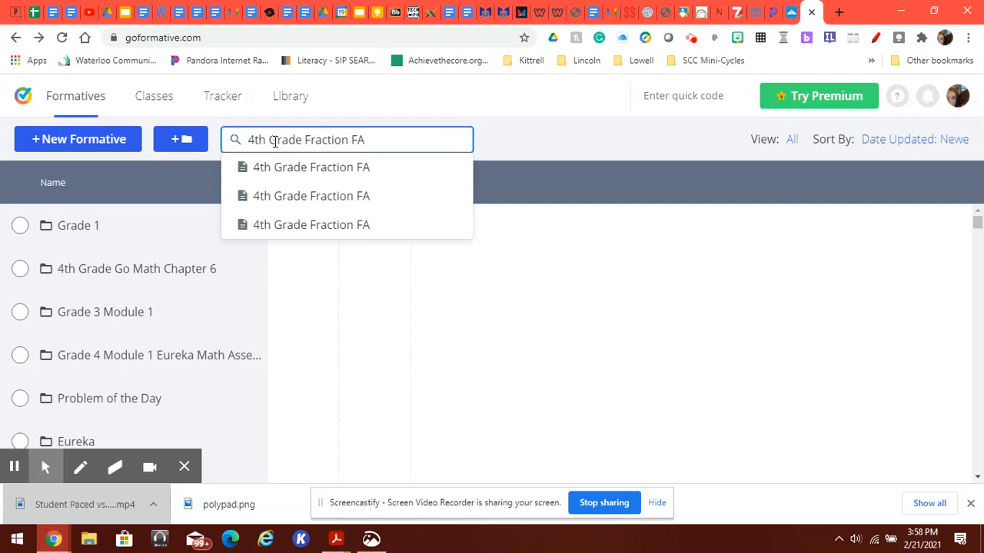
click(299, 171)
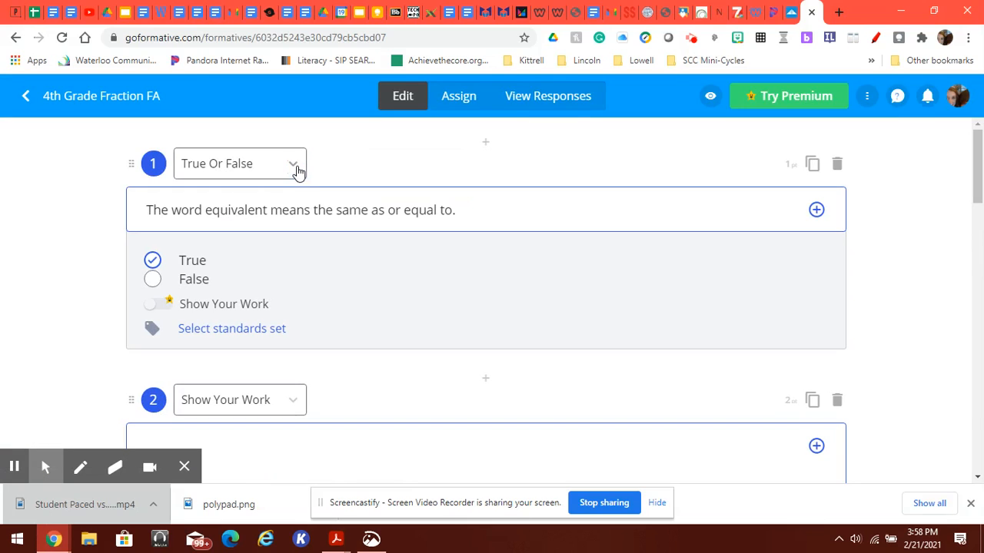
scroll(822, 295, down, 20)
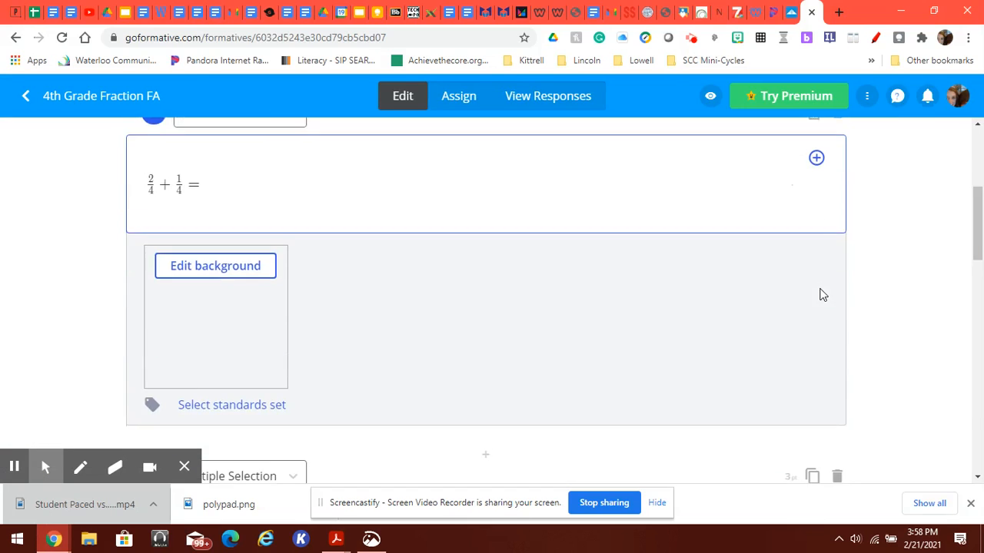
Step: Assign the formative to practice class and post it to Google using the teacher's account, then check the Google Classroom join instructions and dismiss them
scroll(821, 301, up, 20)
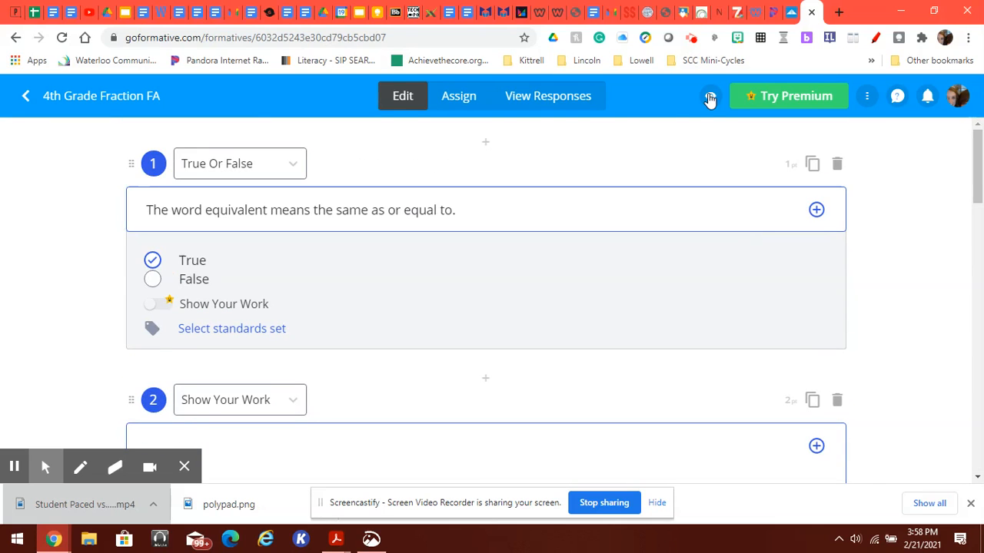
click(455, 99)
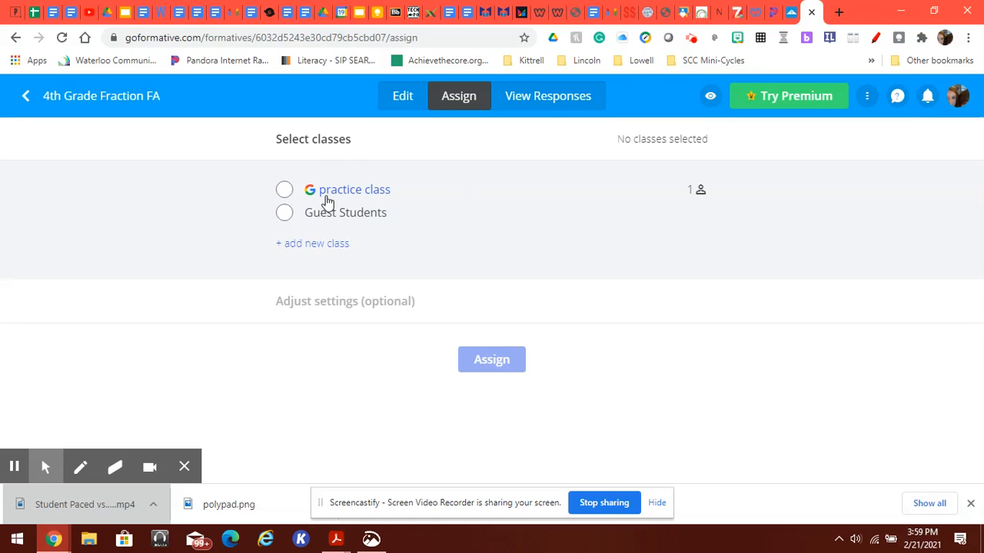
click(289, 193)
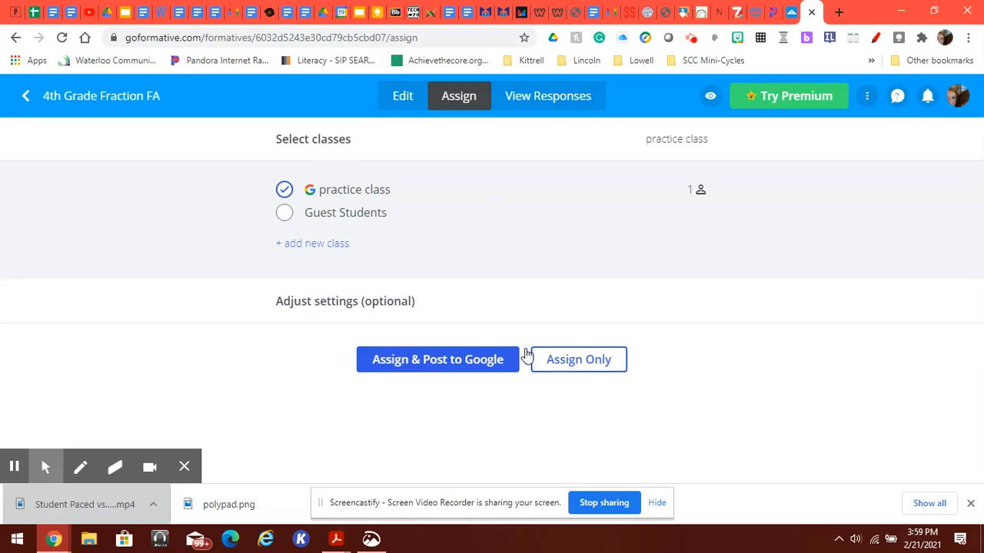
click(448, 361)
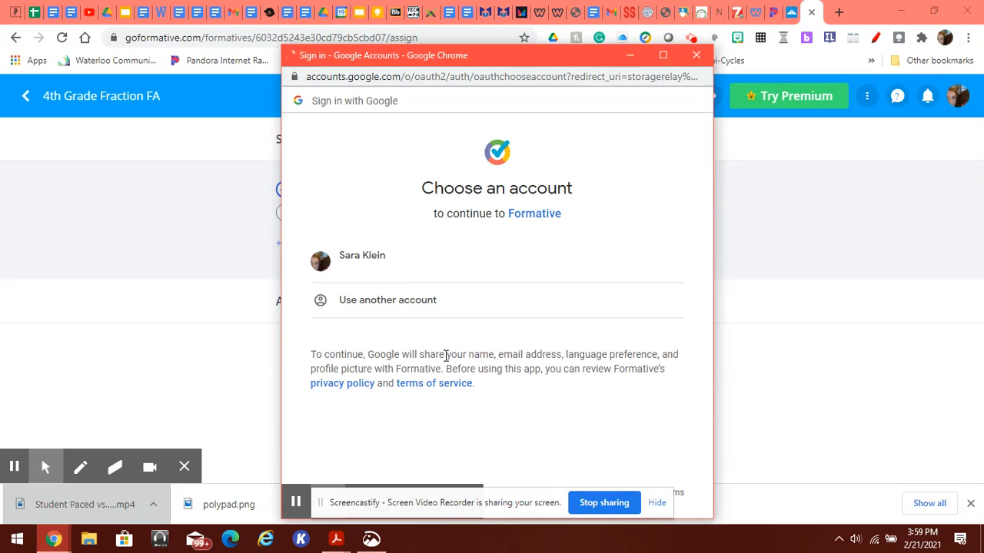
click(379, 261)
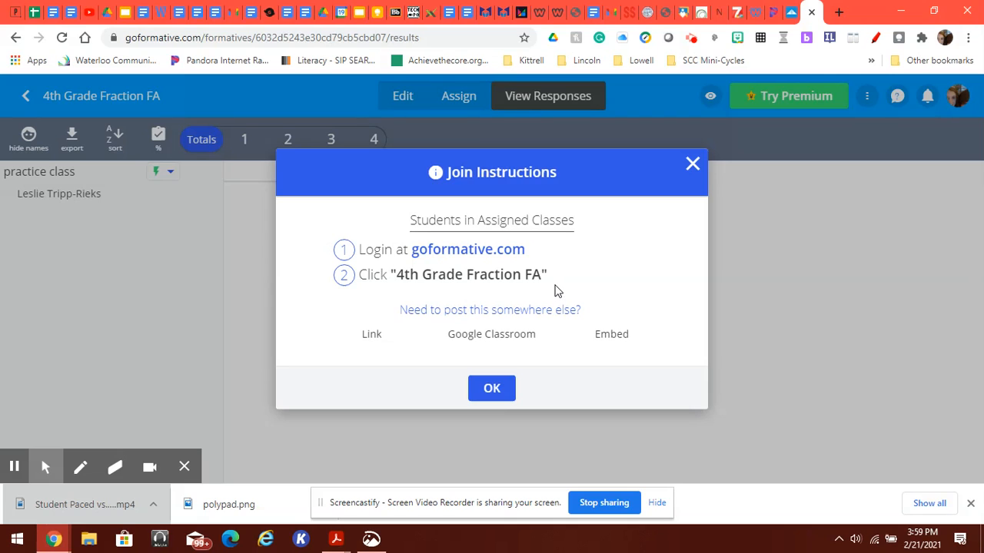
click(523, 342)
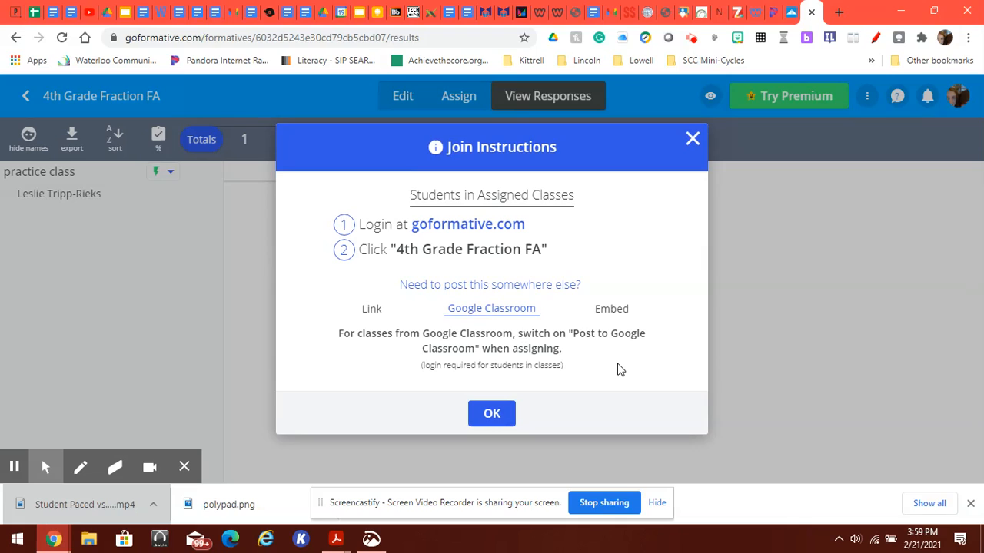
click(495, 415)
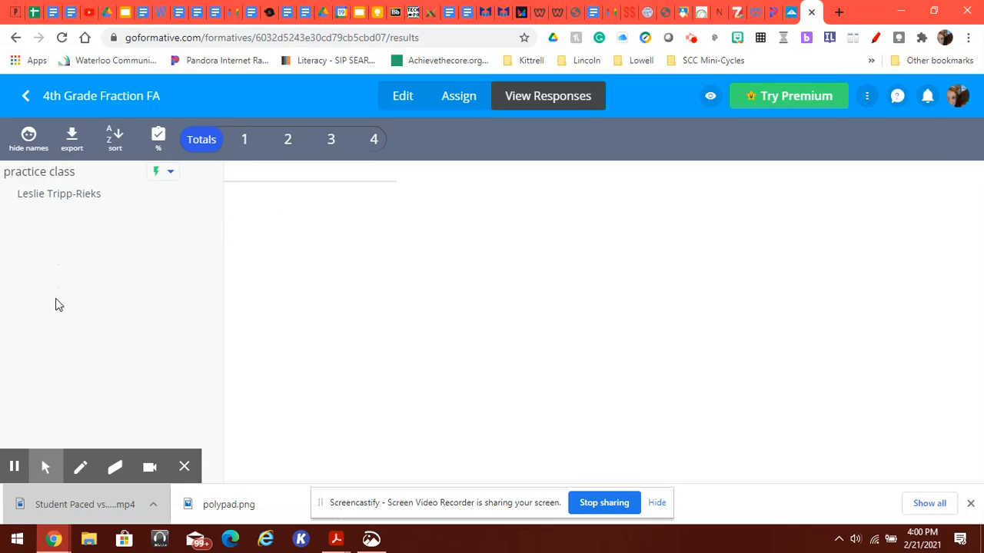
Step: Review the assignment options for practice class and the export options for the results, closing both without applying anything
click(171, 174)
click(171, 174)
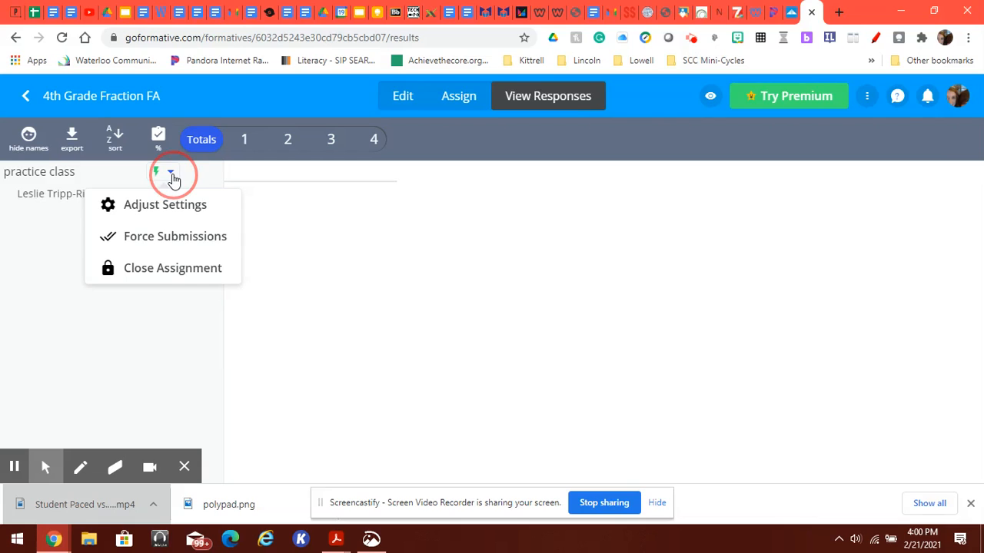
click(170, 174)
click(118, 177)
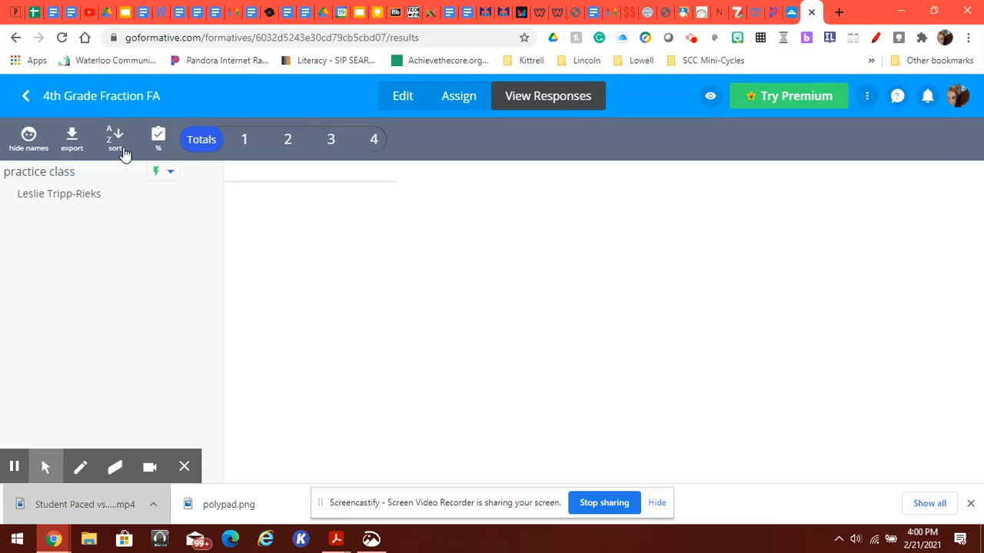
click(72, 141)
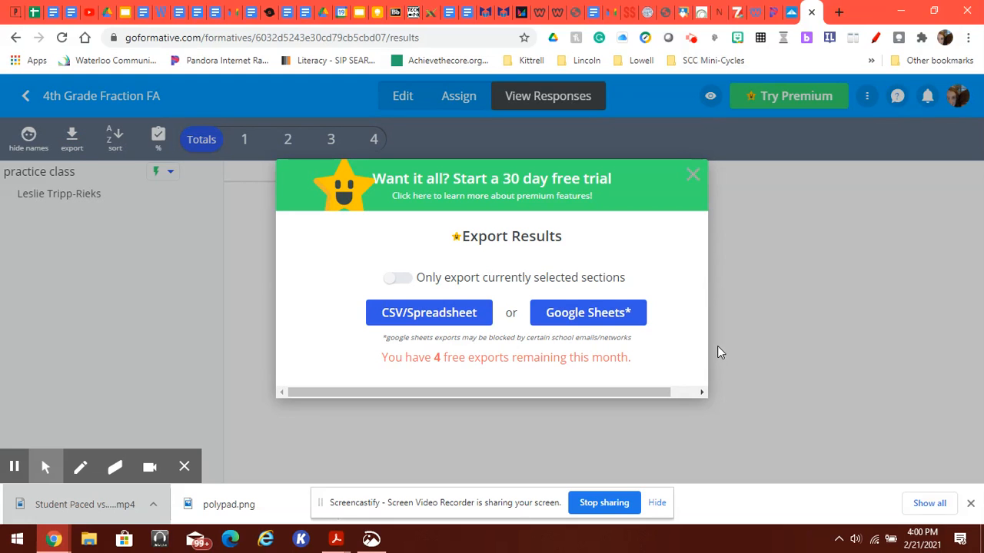
click(693, 178)
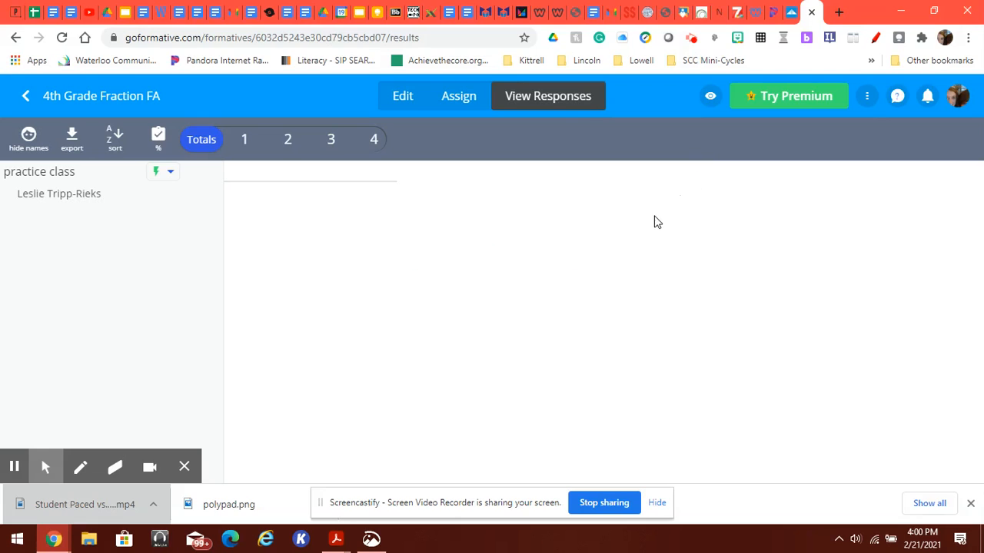